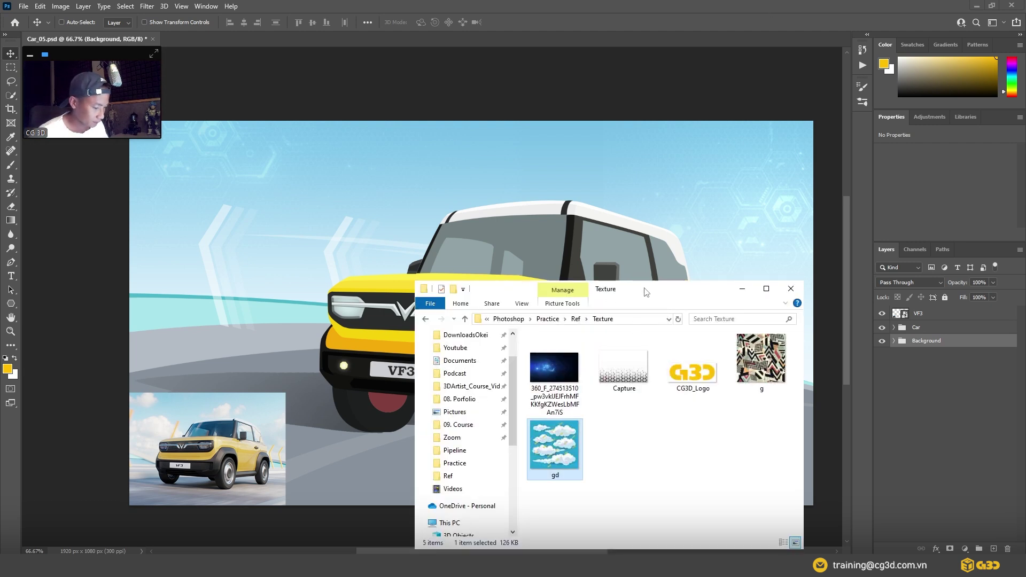
Drag the cloud image gd from the Texture folder into Photoshop, then close the floating gd.jpg window
drag(644, 289, 462, 234)
drag(466, 427, 367, 414)
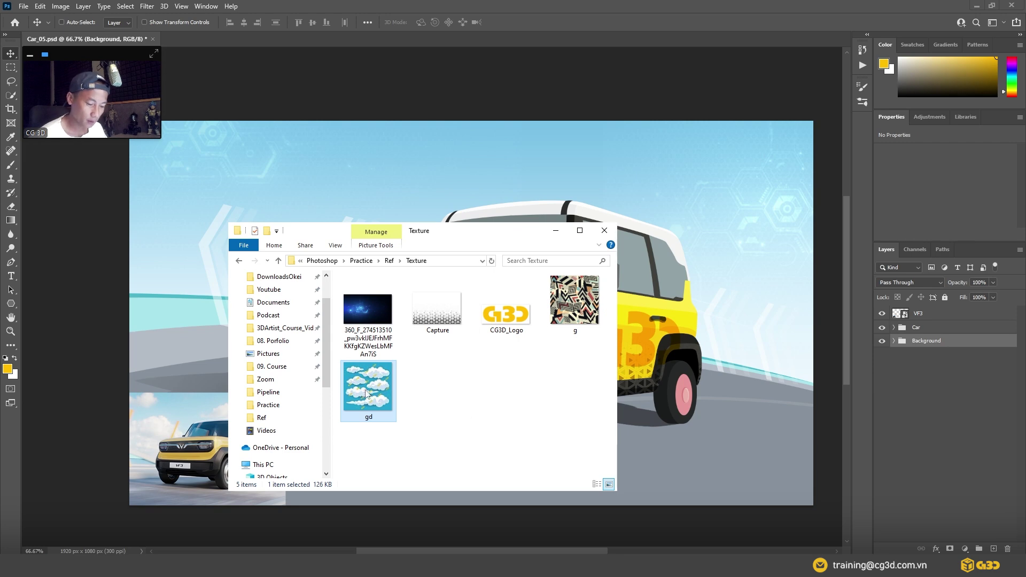
mouse_move(374, 400)
mouse_down()
mouse_move(531, 21)
mouse_move(534, 32)
mouse_up()
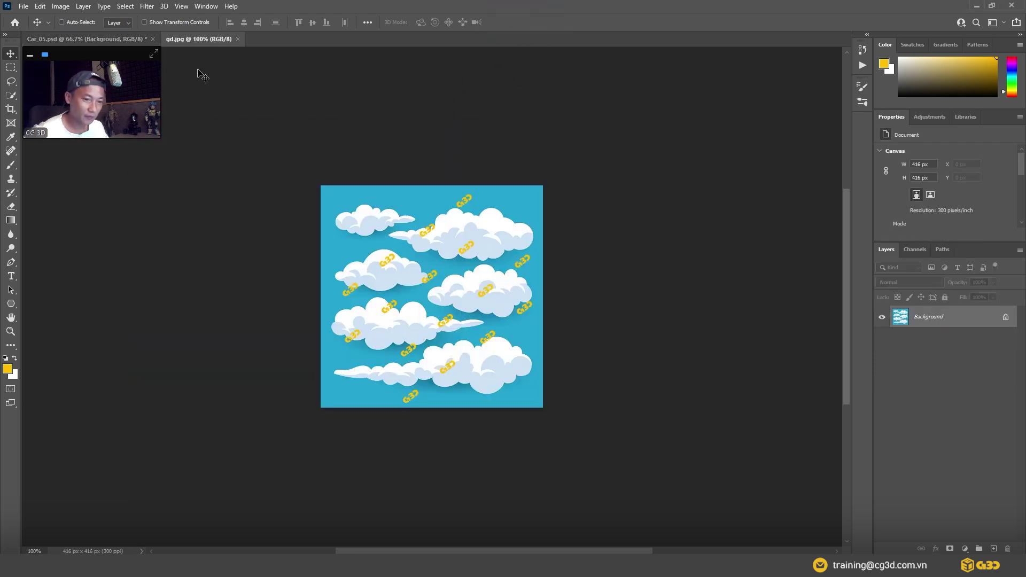
drag(203, 39, 235, 139)
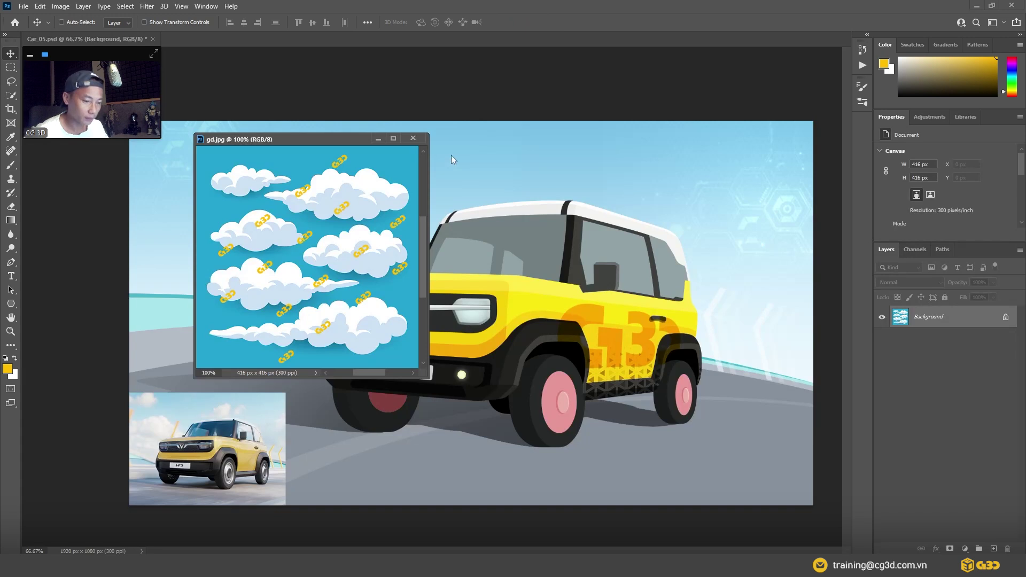
click(413, 138)
Drag gd onto the options bar again so gd.jpg opens as its own 416 × 416 px document
key(alt+Tab)
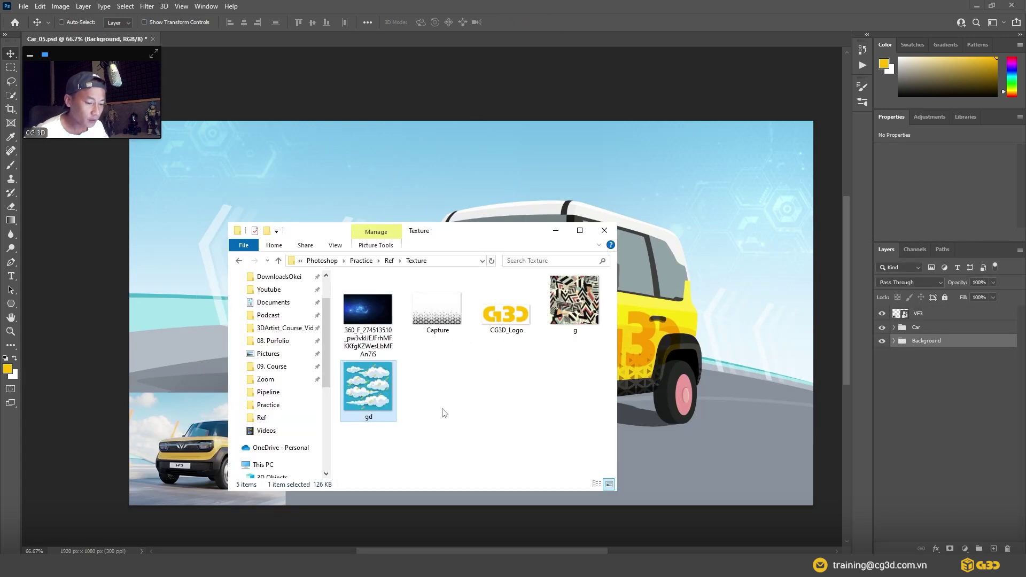
mouse_move(355, 402)
mouse_down()
mouse_move(713, 269)
mouse_move(543, 18)
mouse_up()
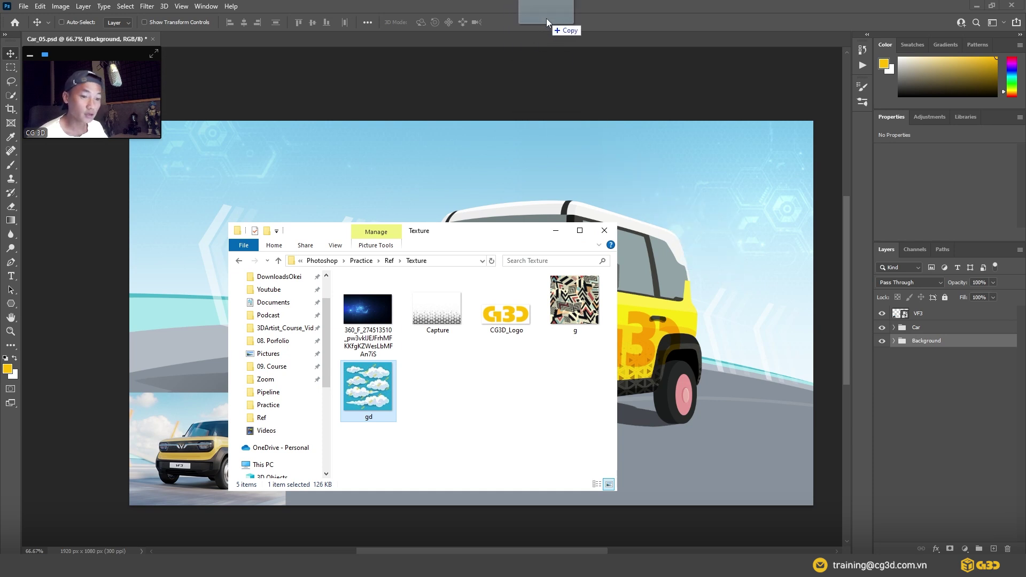
drag(546, 18, 546, 18)
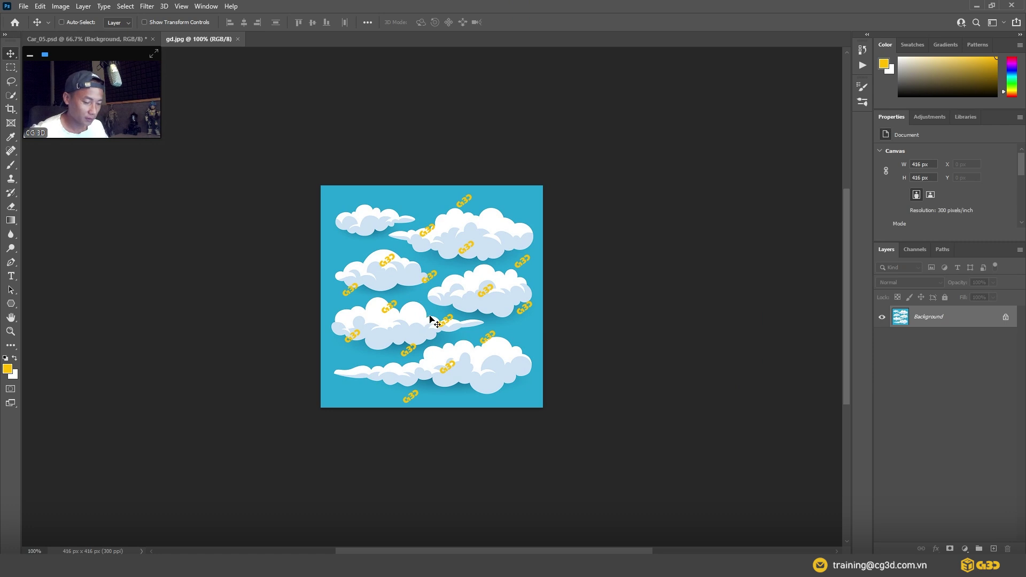
key(ctrl+space)
click(424, 298)
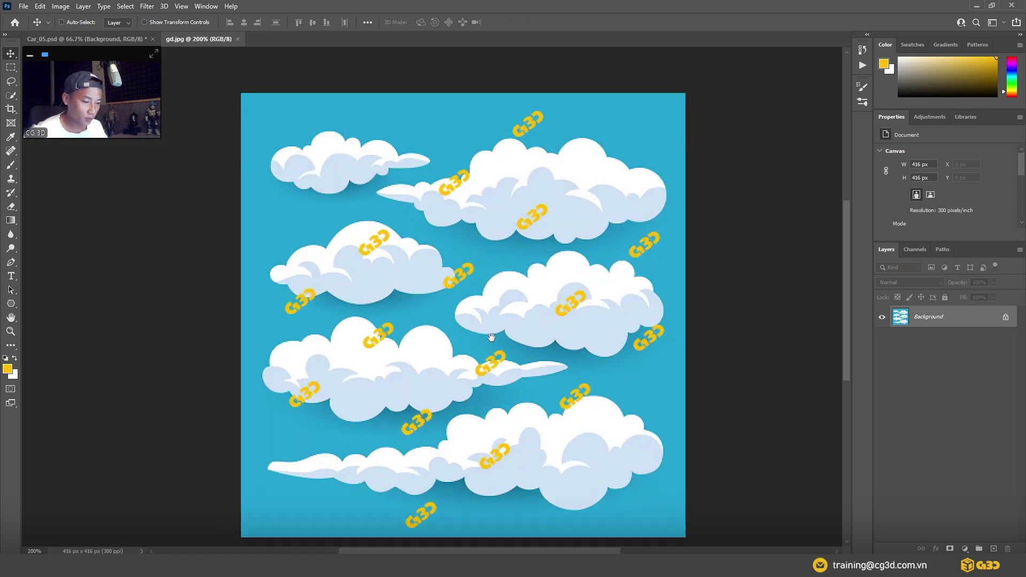
drag(446, 304, 502, 338)
scroll(502, 338, up, 1)
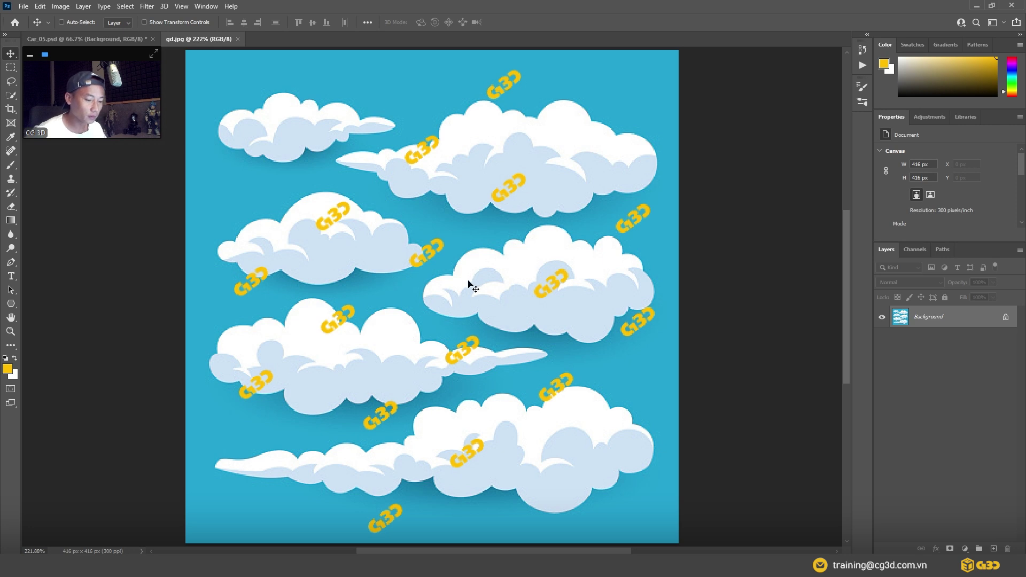
drag(457, 317, 512, 327)
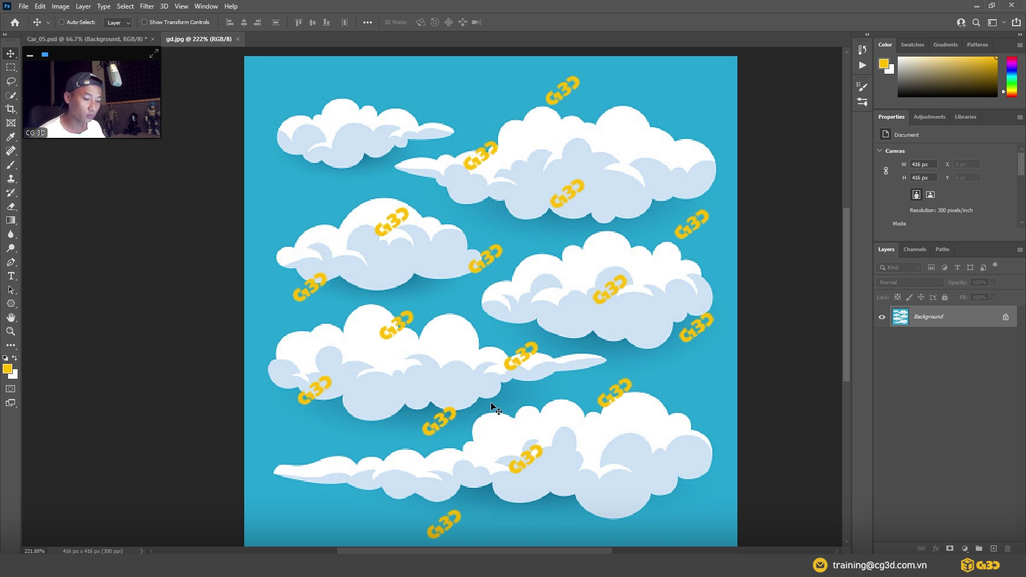
drag(490, 402, 484, 397)
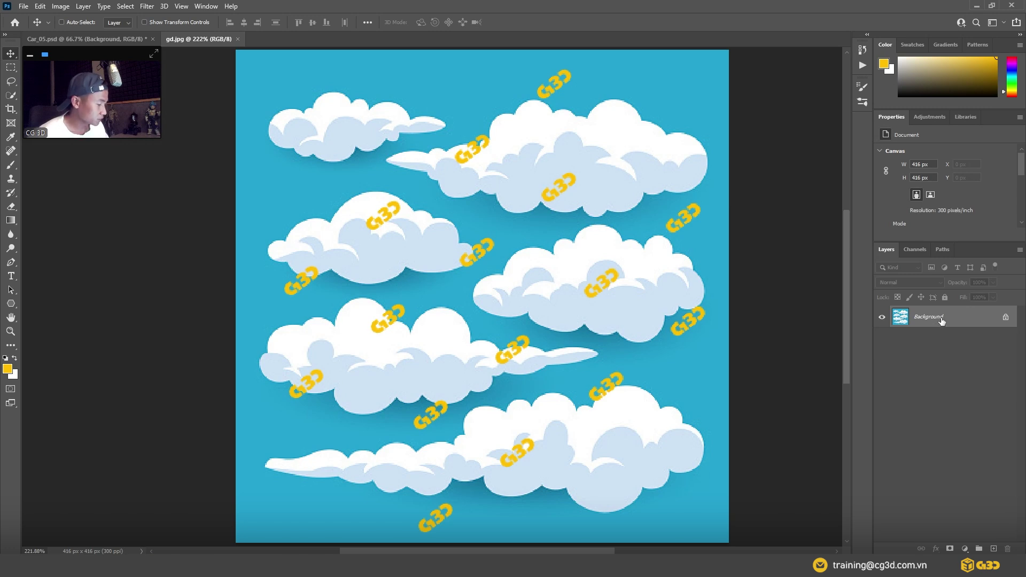
Duplicate the cloud image to Layer 1, then Color Range-select the yellow G3D logo colour
key(ctrl+j)
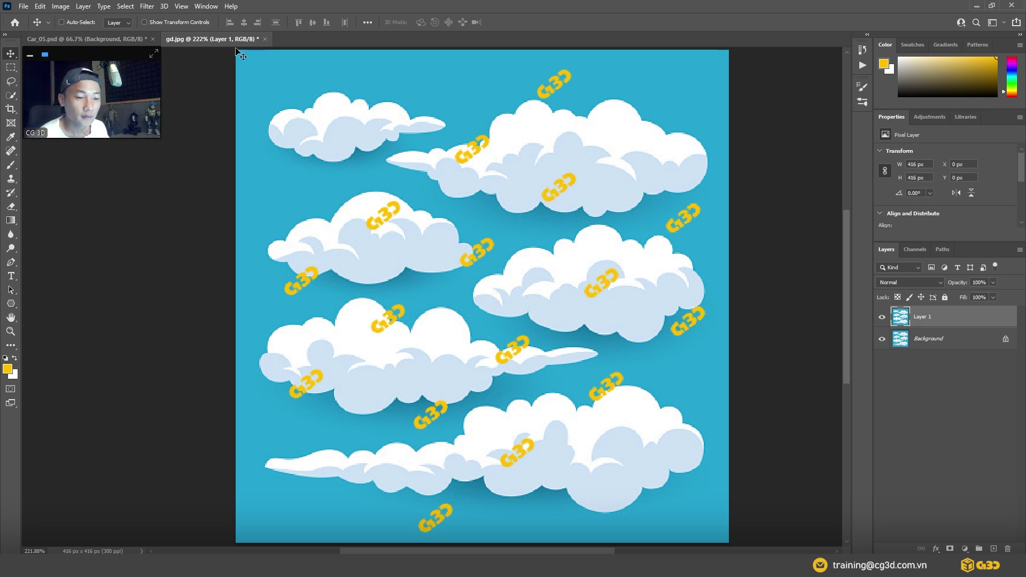
click(126, 7)
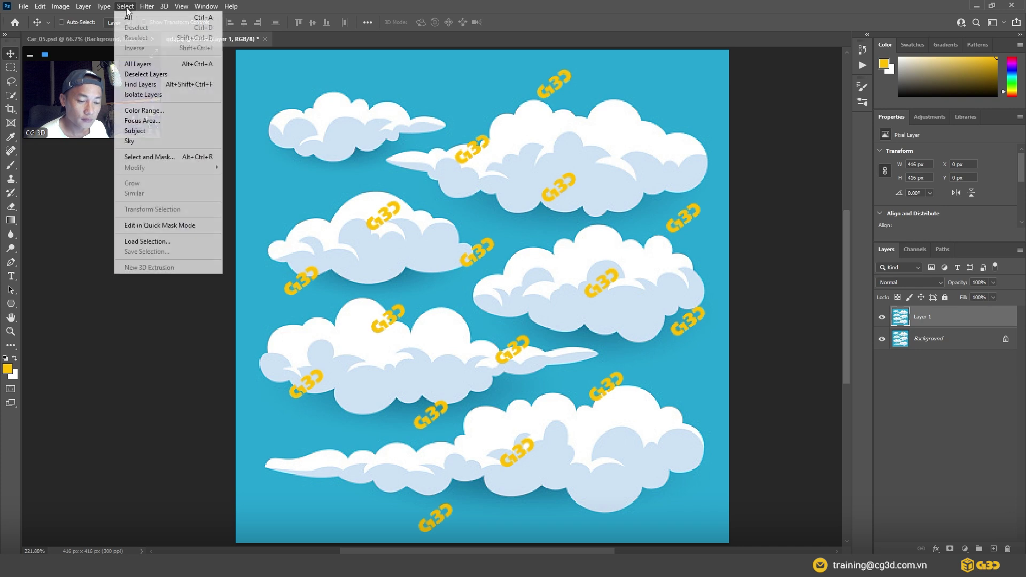
click(177, 113)
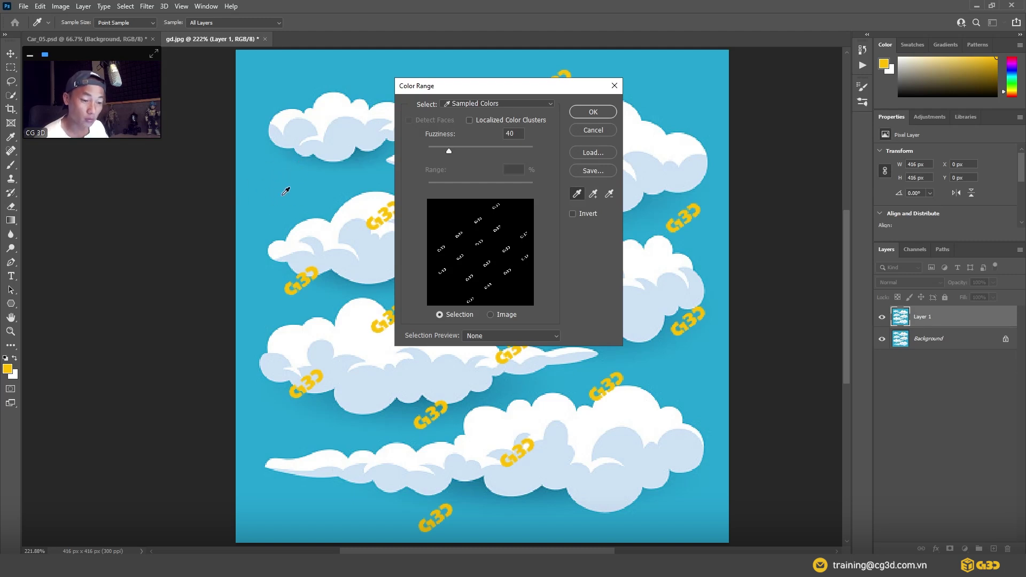
click(273, 190)
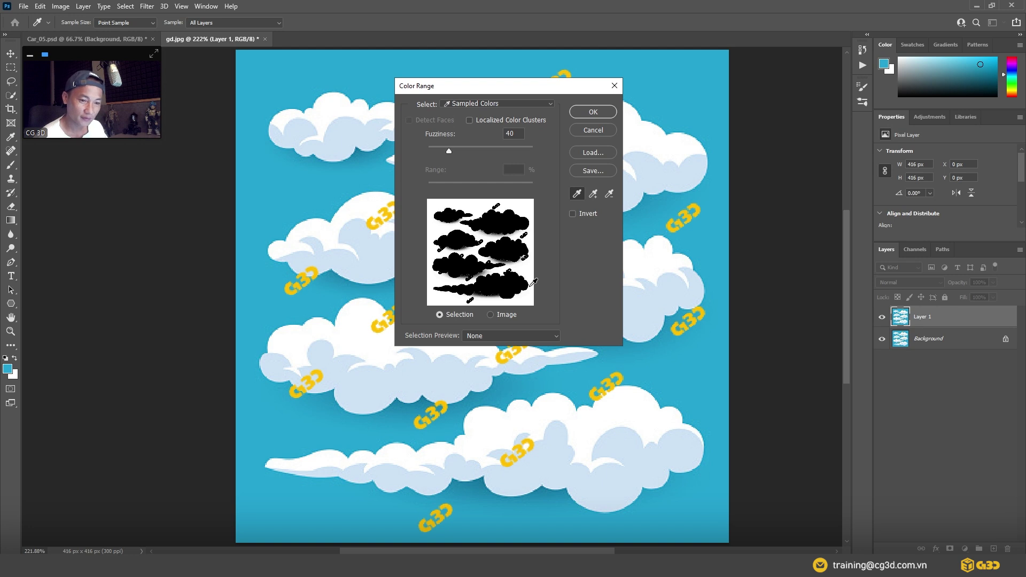
click(354, 216)
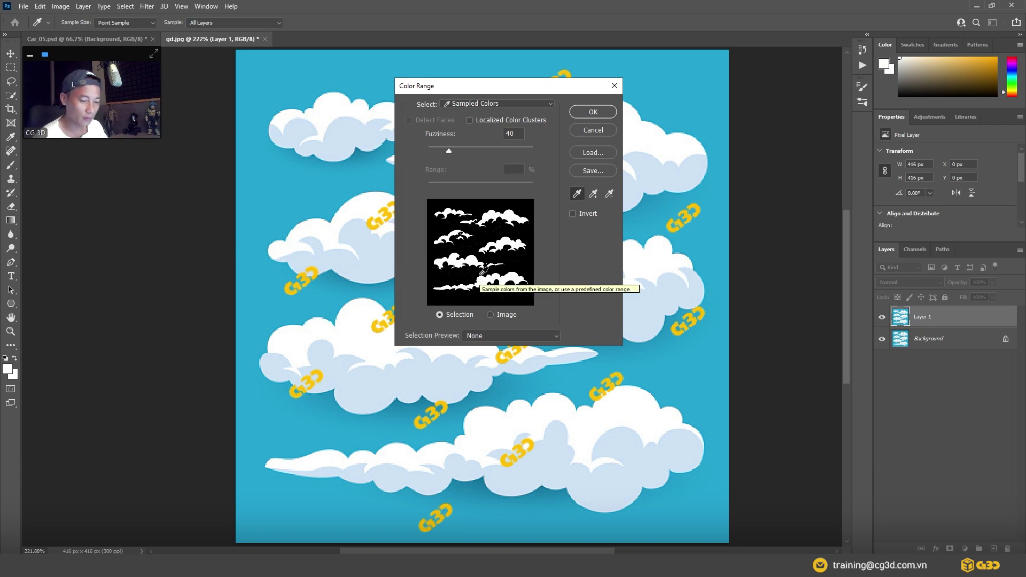
click(375, 327)
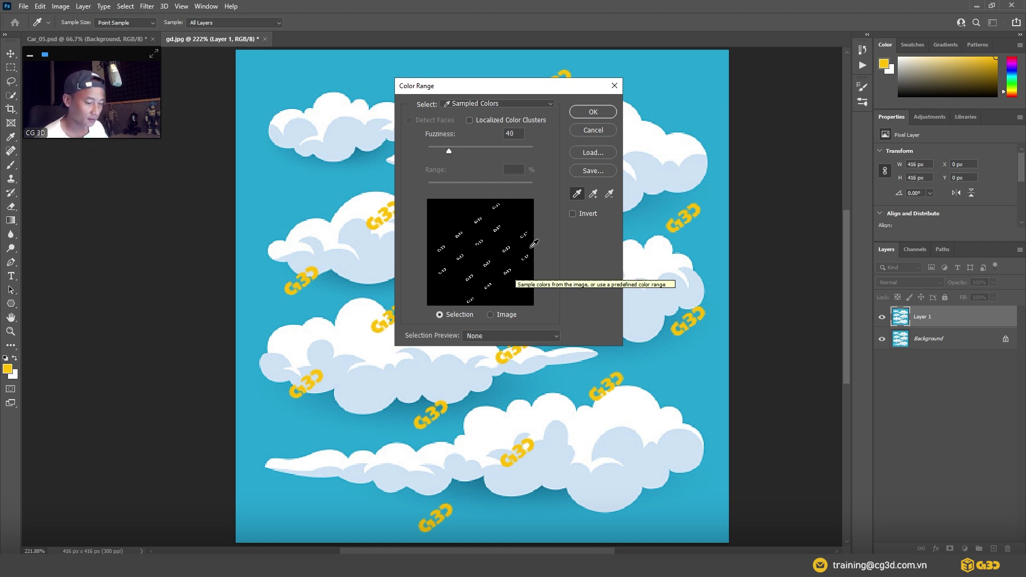
click(593, 113)
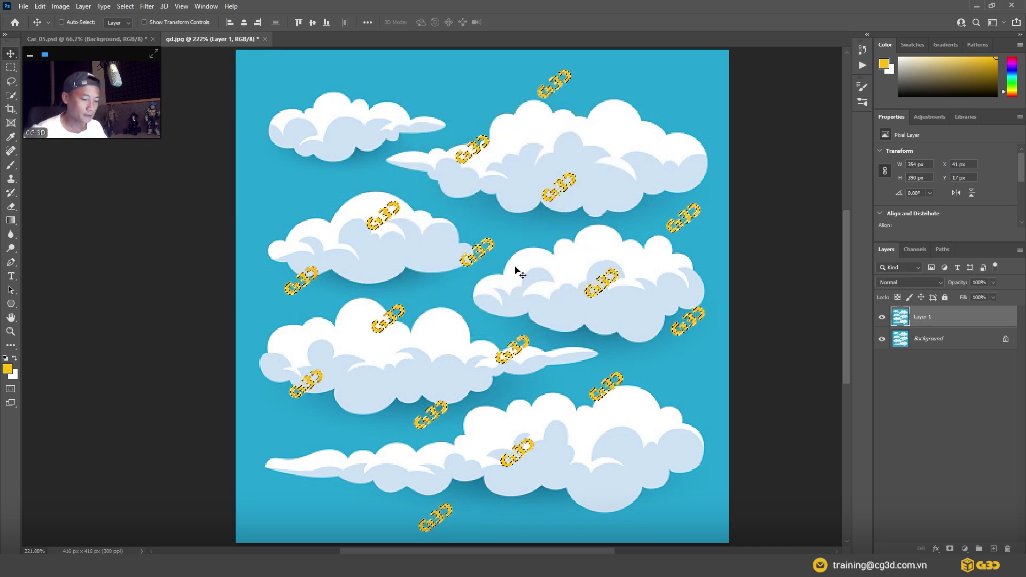
Zoom in on the G3D logos, hide the pixel grid, and bring up the Select > Modify options
scroll(492, 267, up, 3)
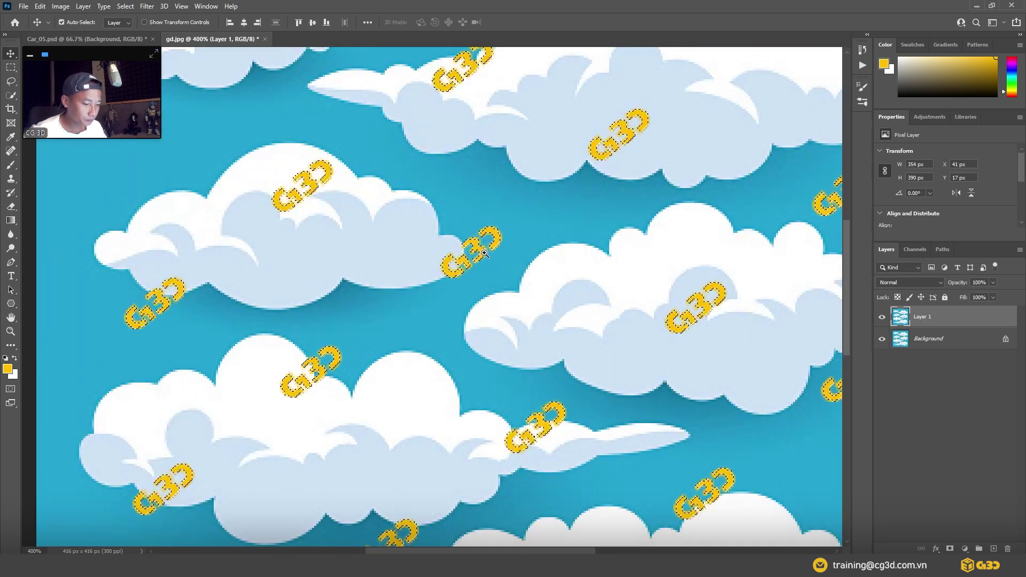
scroll(492, 267, up, 2)
scroll(493, 267, up, 2)
scroll(492, 269, up, 2)
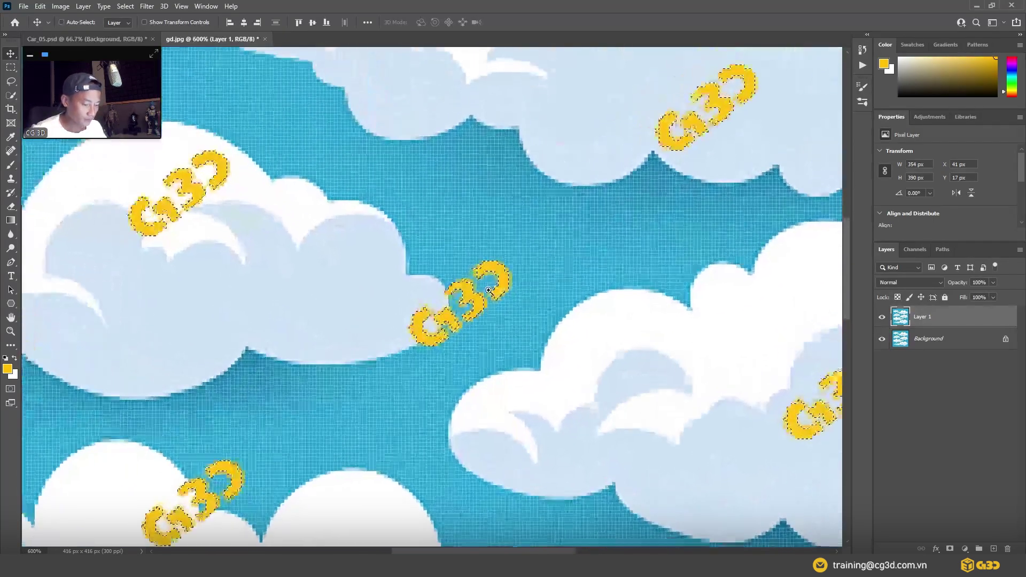
scroll(494, 291, up, 1)
scroll(517, 302, up, 1)
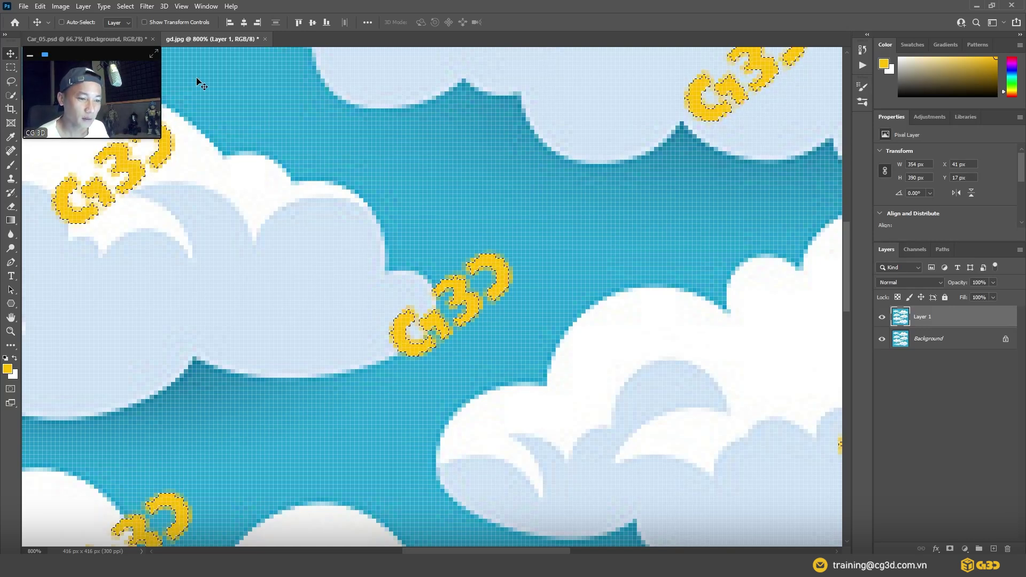
click(182, 6)
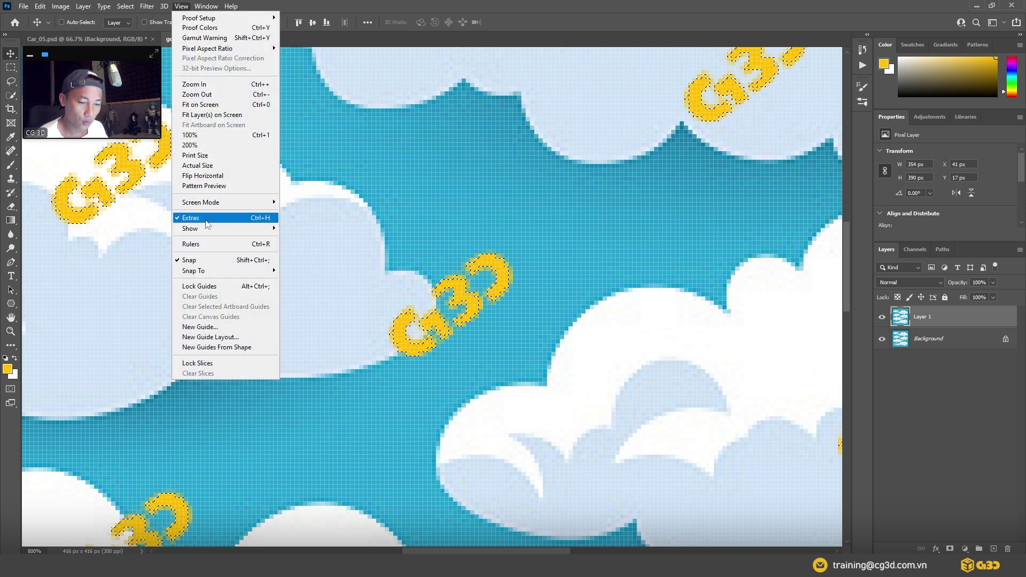
mouse_move(208, 229)
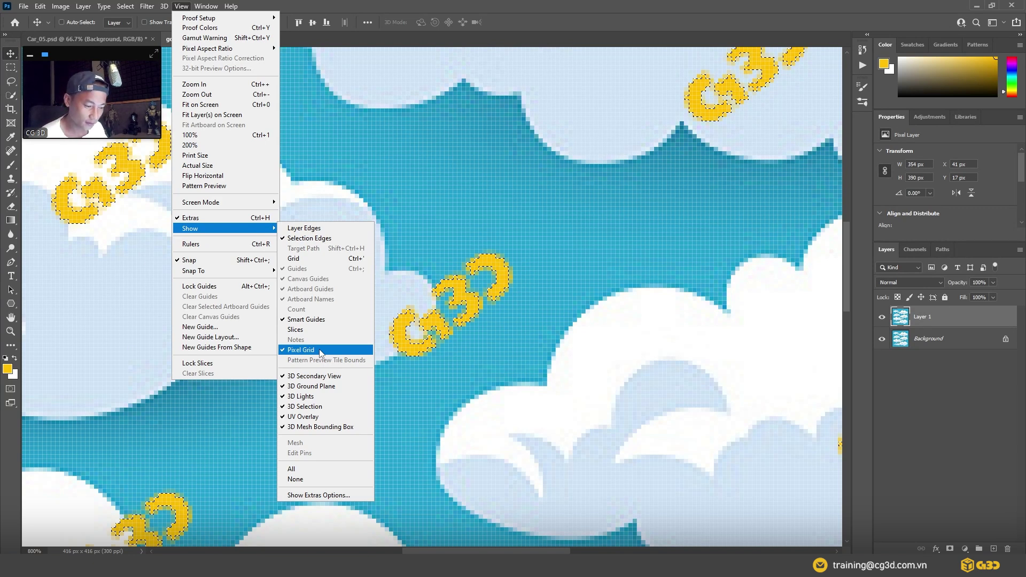
click(320, 350)
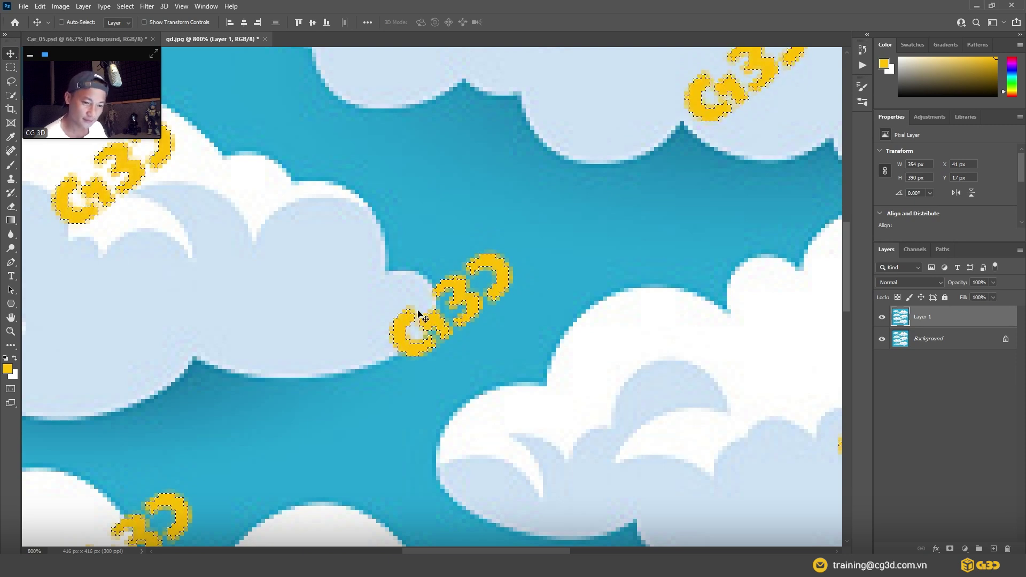
ctrl+click(475, 294)
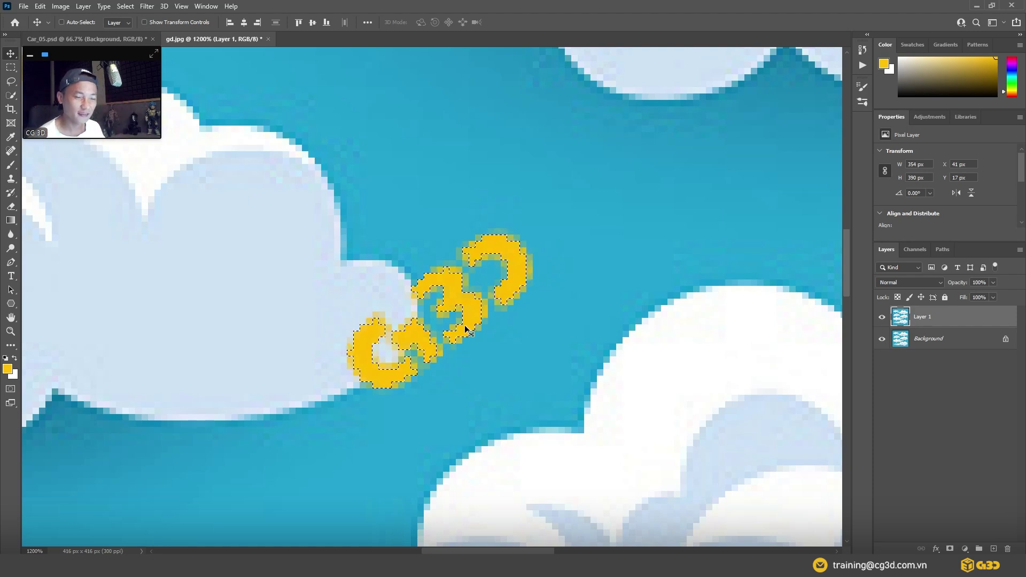
click(127, 7)
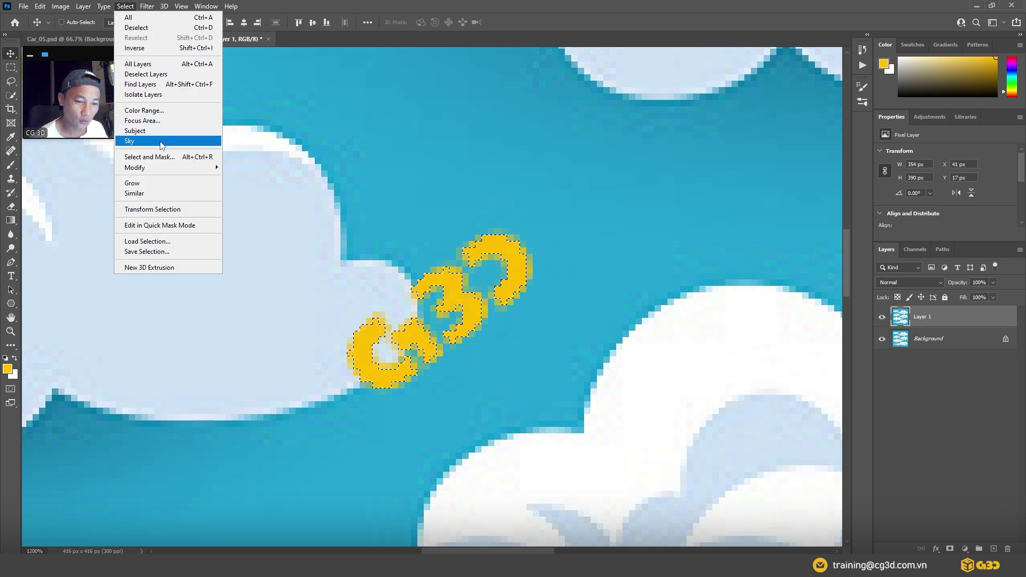
mouse_move(134, 168)
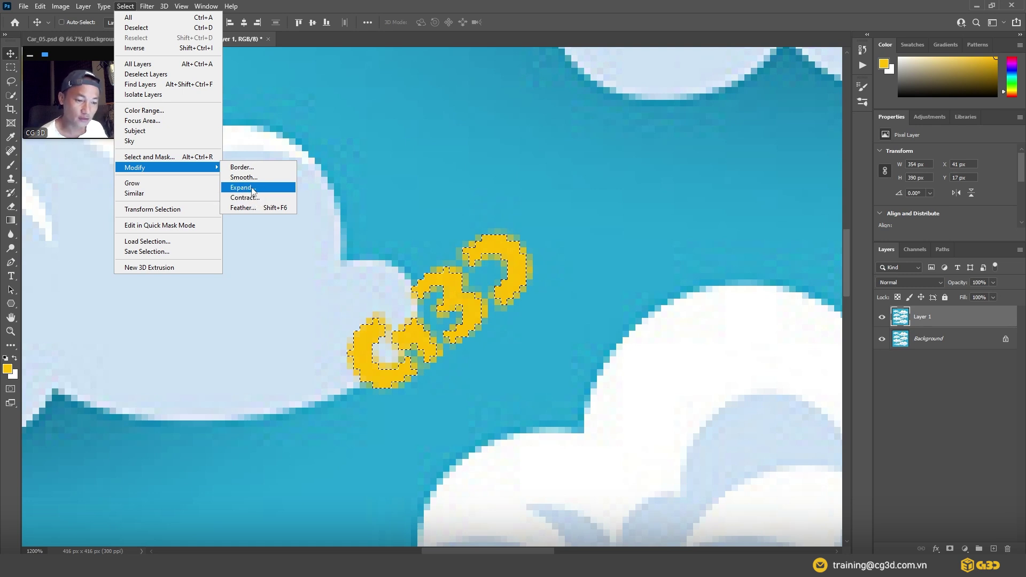
click(253, 188)
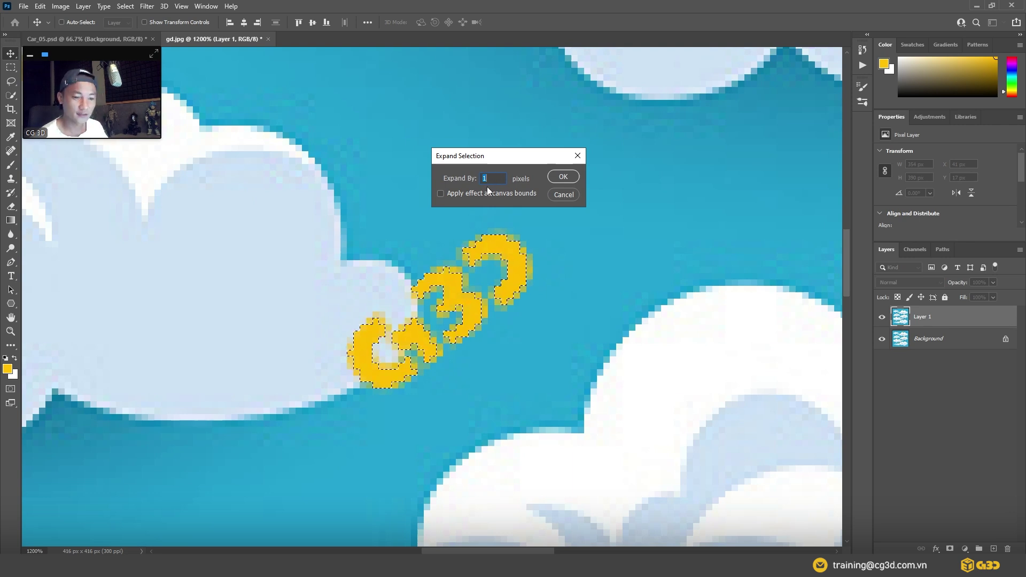
click(562, 177)
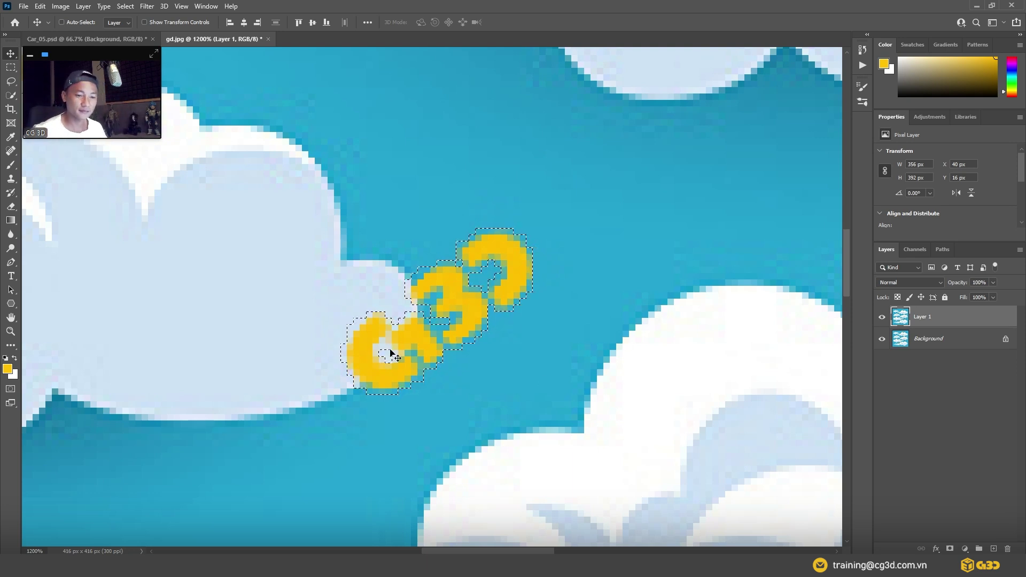
ctrl+alt+click(428, 327)
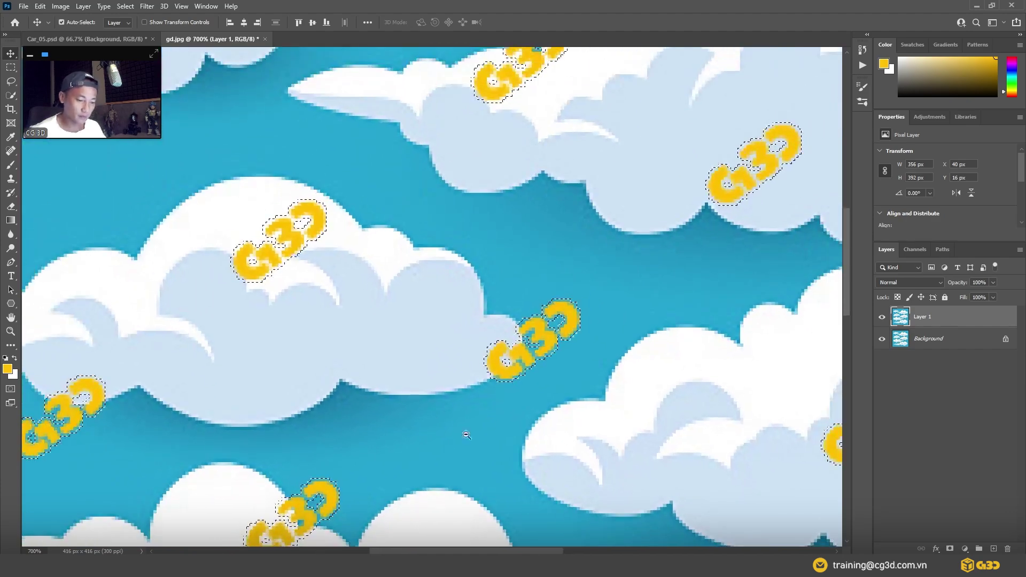
drag(417, 389, 487, 336)
drag(69, 363, 187, 360)
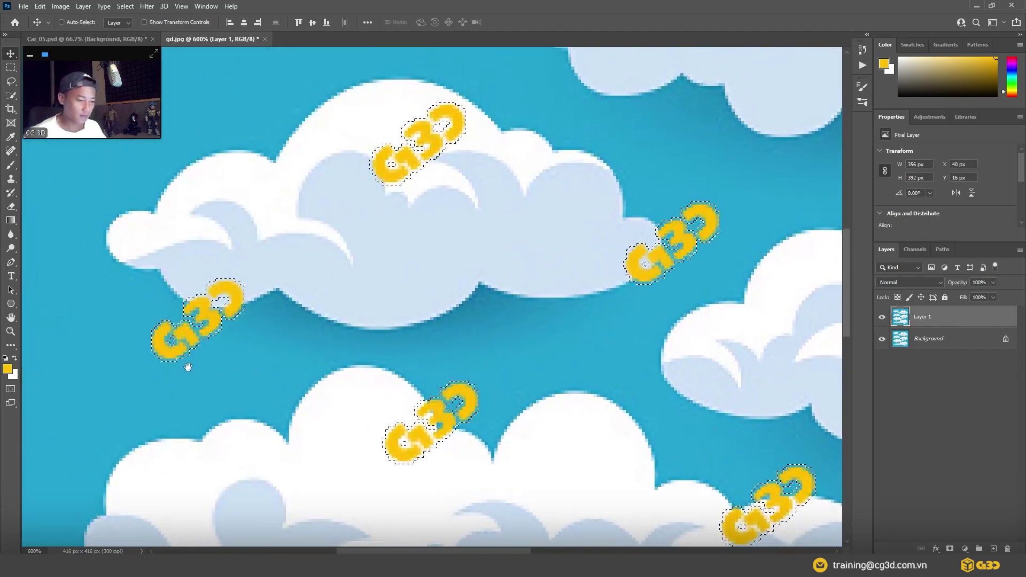
ctrl+alt+click(331, 358)
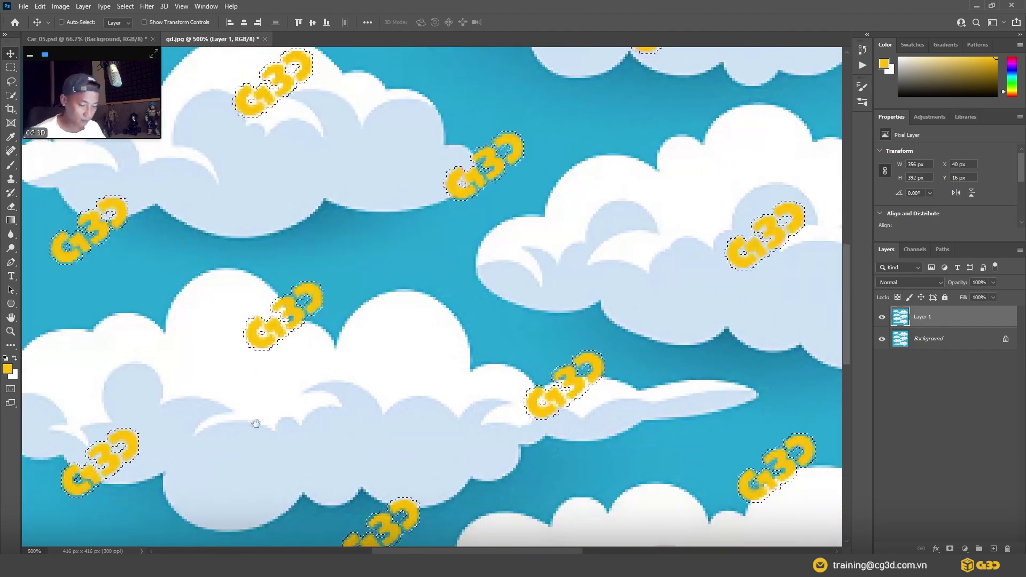
mouse_move(492, 339)
mouse_down()
mouse_move(401, 409)
mouse_move(398, 424)
mouse_up()
ctrl+alt+click(405, 419)
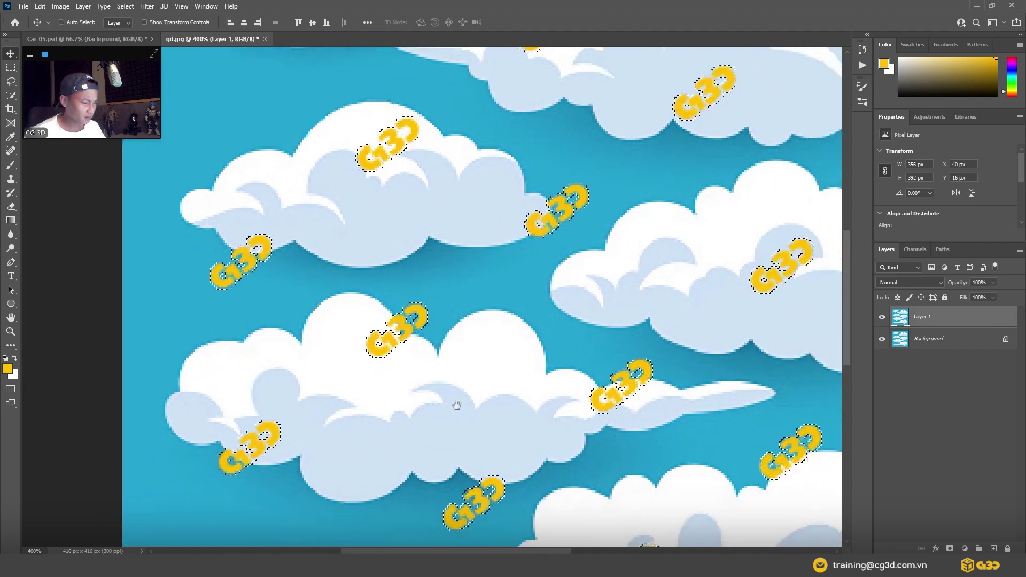
mouse_move(458, 402)
mouse_down()
mouse_move(324, 460)
mouse_move(601, 433)
mouse_up()
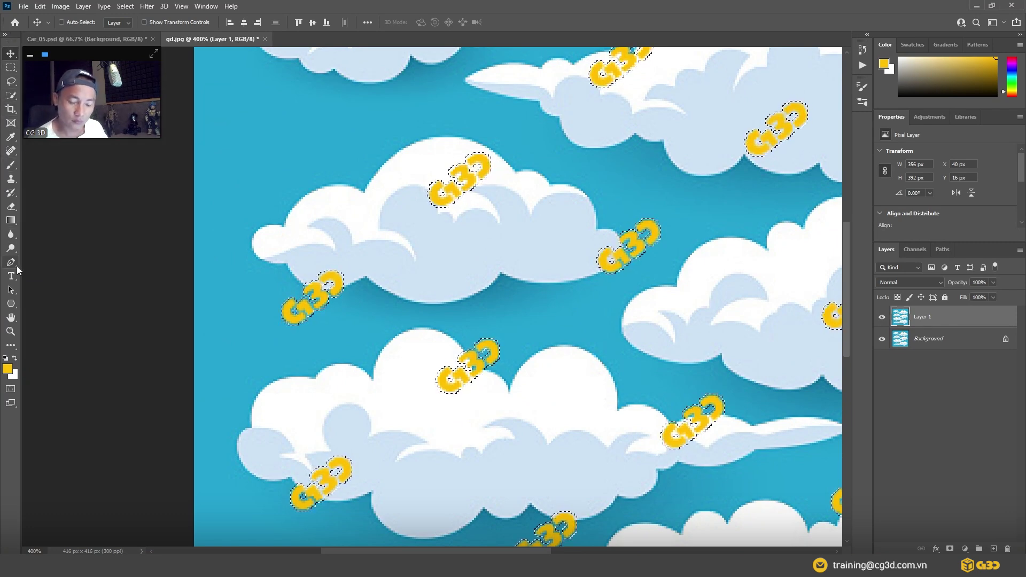
Switch to the Spot Healing Brush, test-heal the left G3D logo, then undo it
click(10, 154)
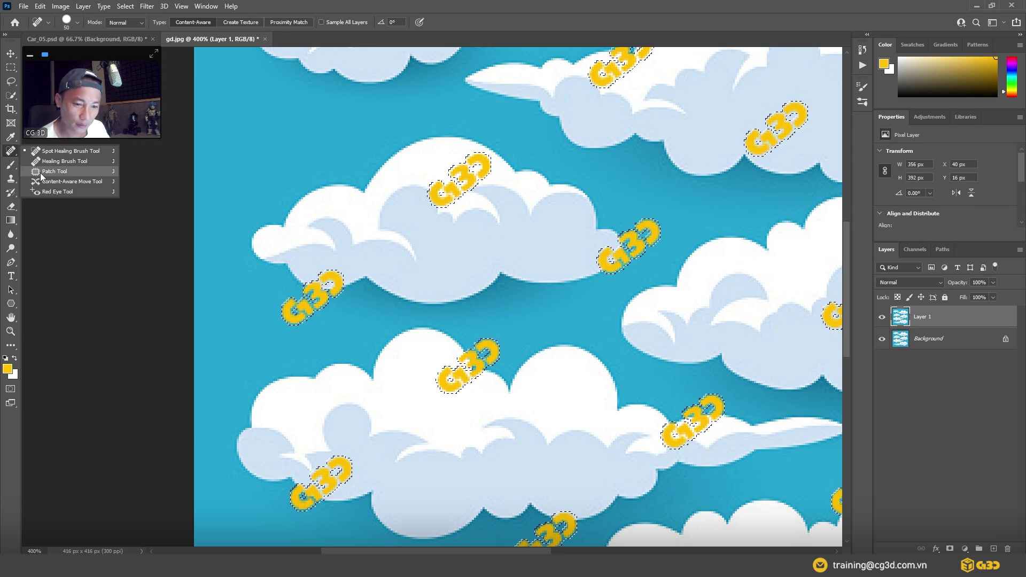
click(40, 151)
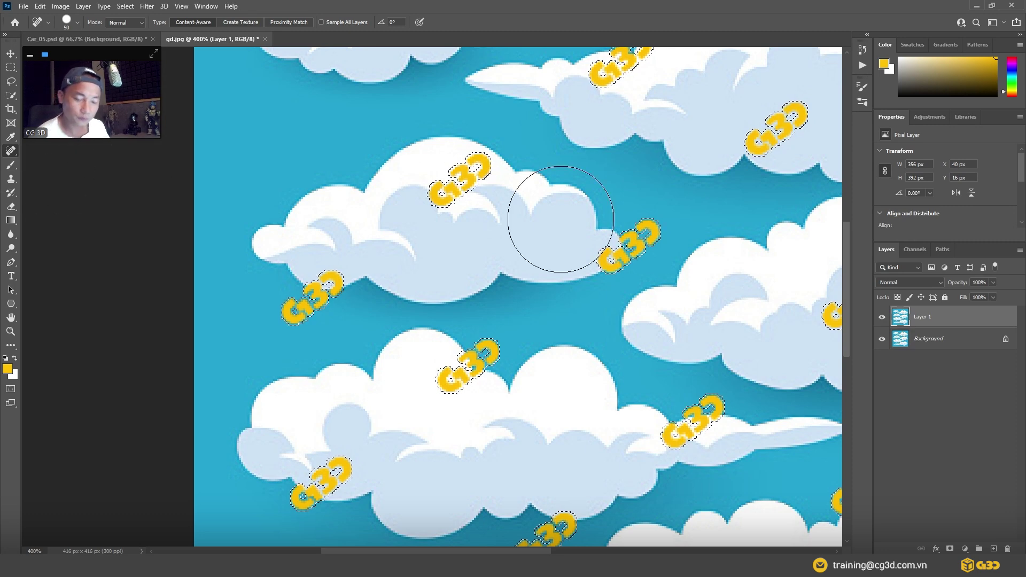
scroll(341, 327, up, 1)
drag(340, 328, 362, 347)
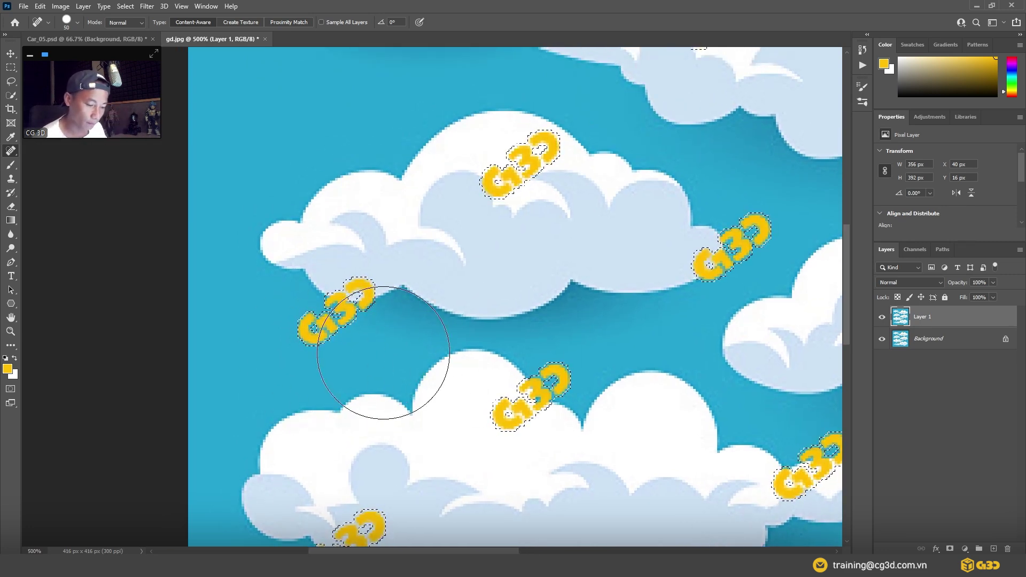
mouse_move(422, 331)
mouse_down()
mouse_move(404, 317)
mouse_move(299, 320)
mouse_up()
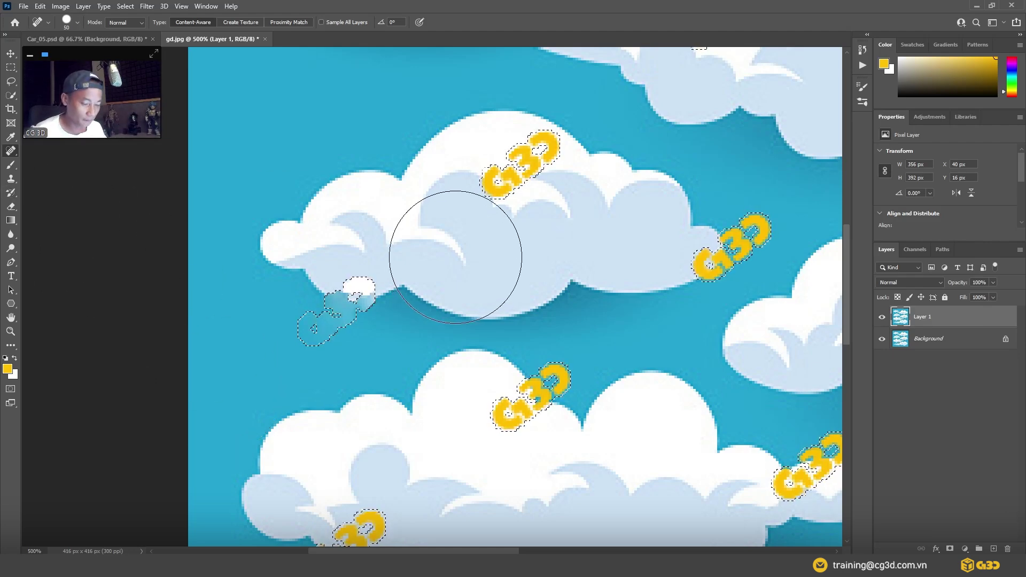
key(ctrl+z)
Spot-heal the upper-cloud and middle G3D logos, review the result, then undo the strokes
drag(546, 258, 431, 332)
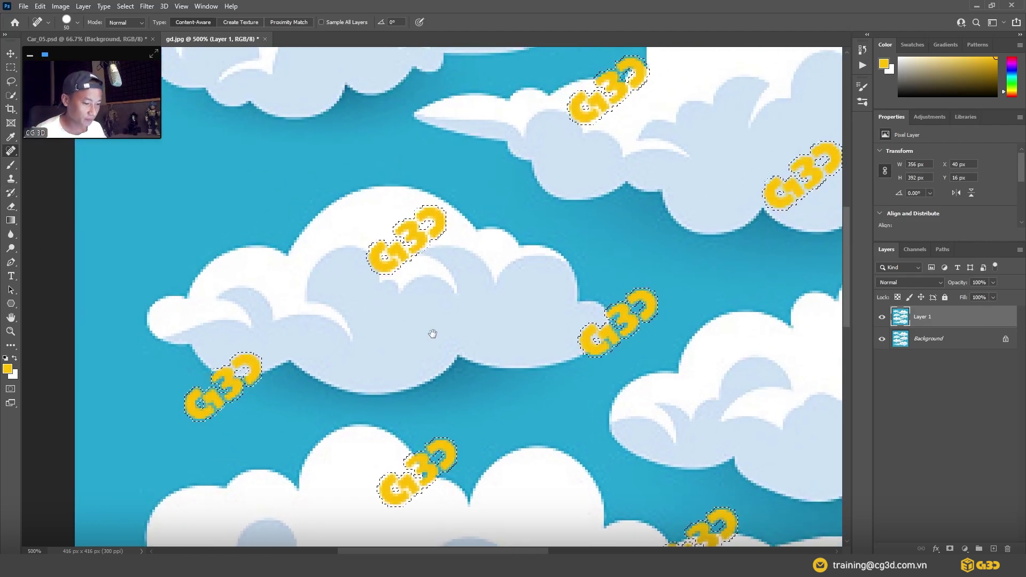
drag(428, 238, 322, 245)
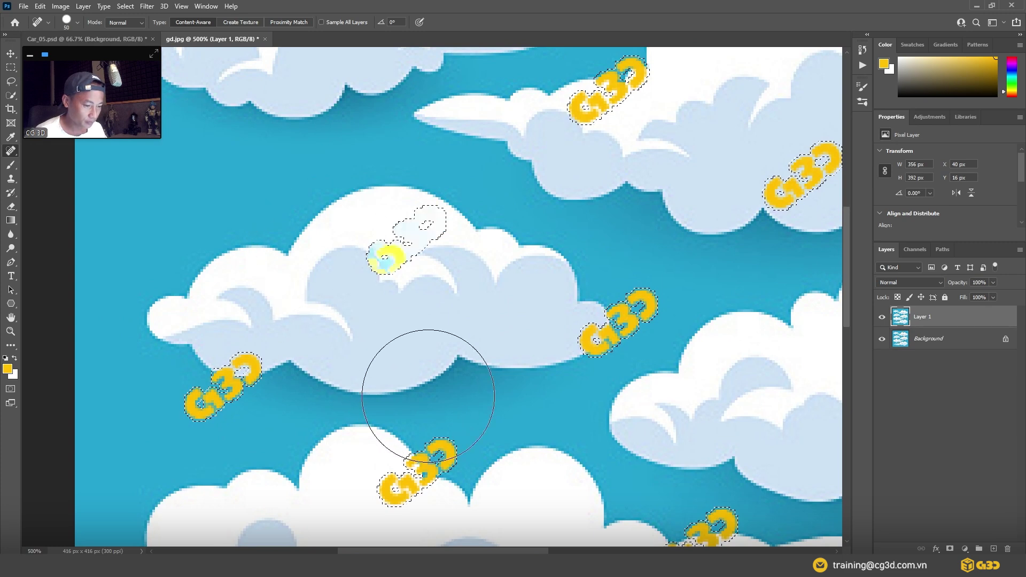
mouse_move(310, 274)
mouse_down()
mouse_move(402, 289)
mouse_move(390, 374)
mouse_up()
drag(406, 235, 366, 298)
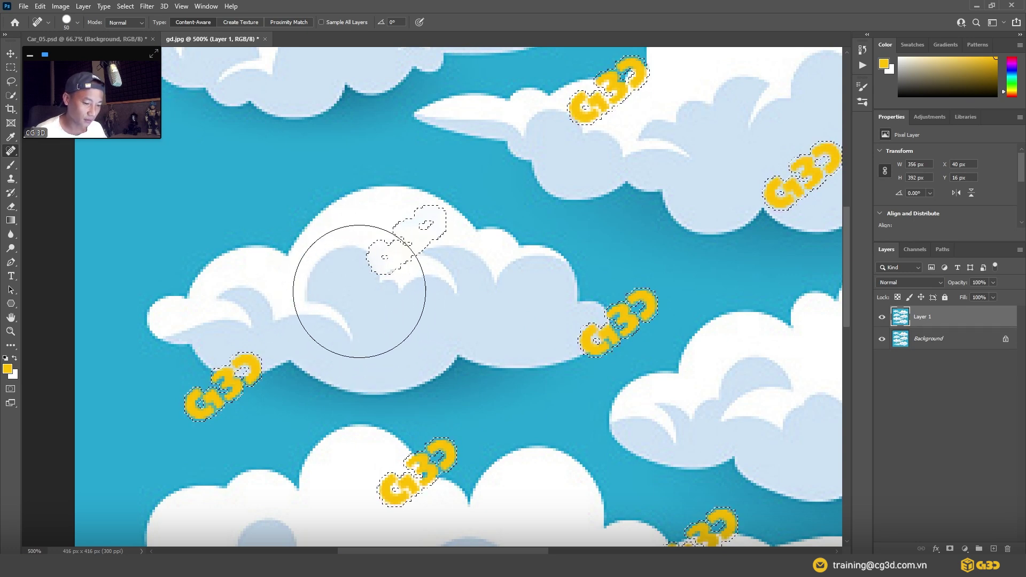
scroll(416, 331, right, 5)
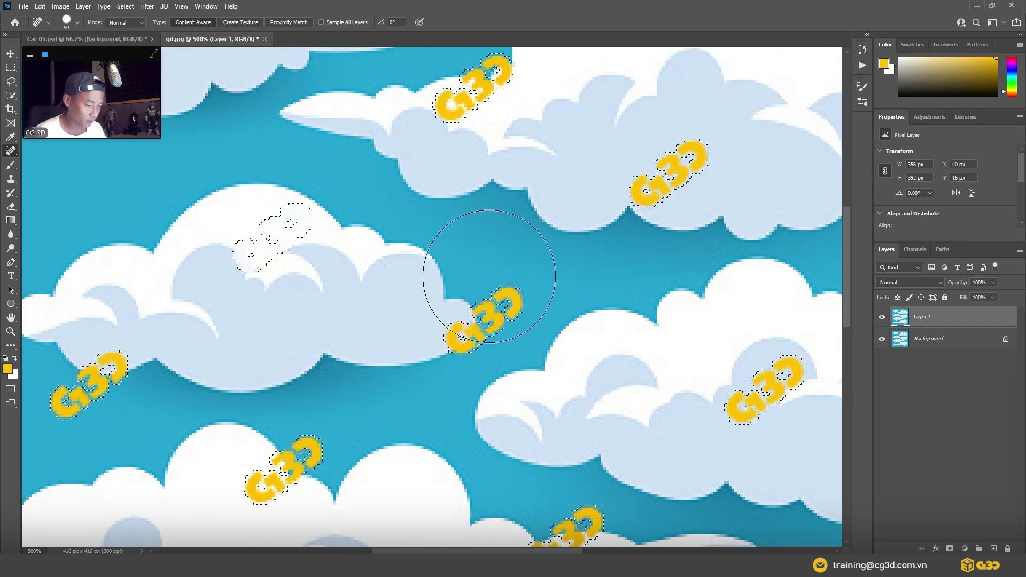
drag(510, 299, 441, 350)
drag(490, 329, 472, 291)
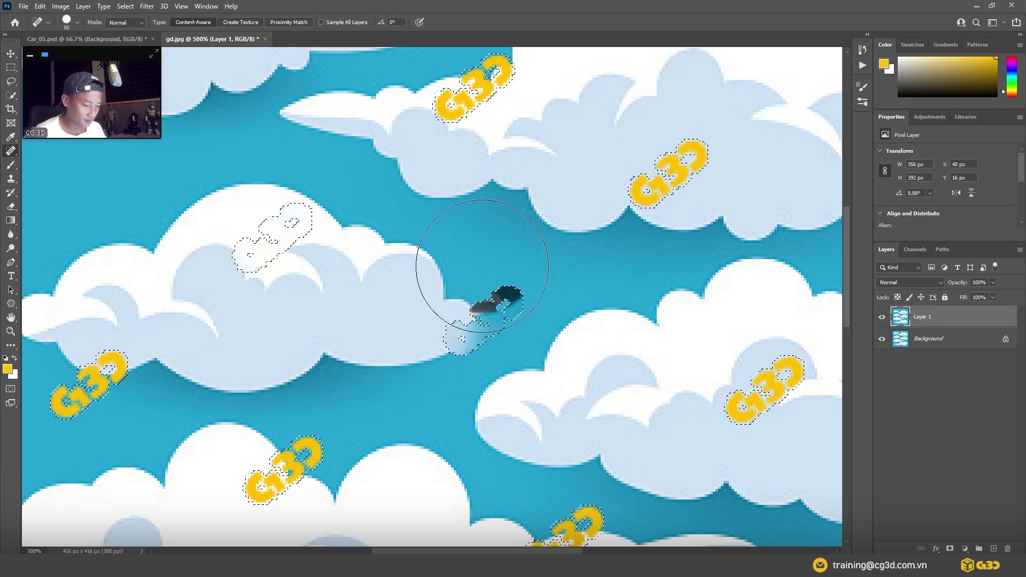
drag(488, 362, 442, 434)
mouse_move(424, 334)
mouse_down()
mouse_move(480, 320)
mouse_move(506, 387)
mouse_up()
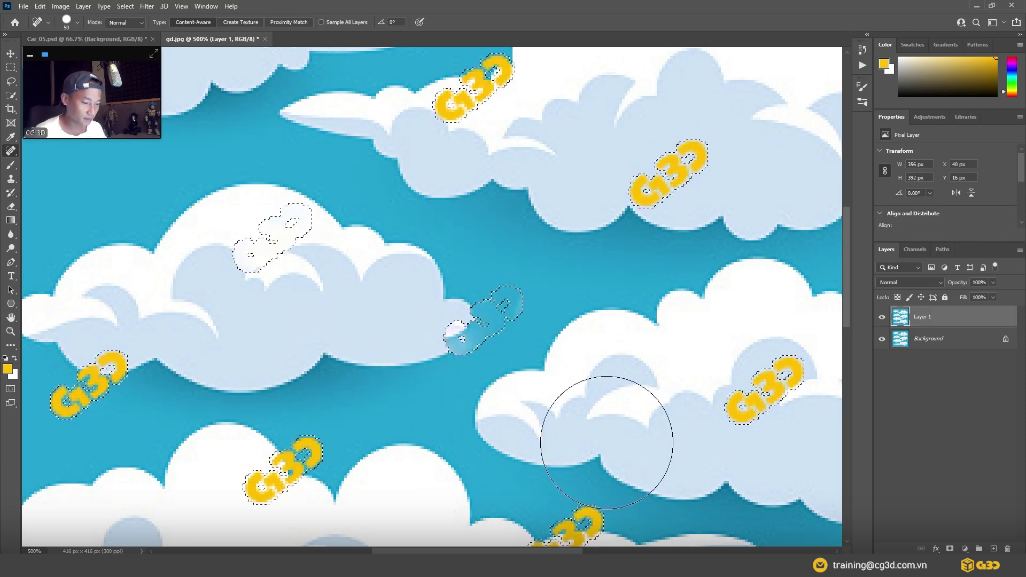
alt+click(466, 391)
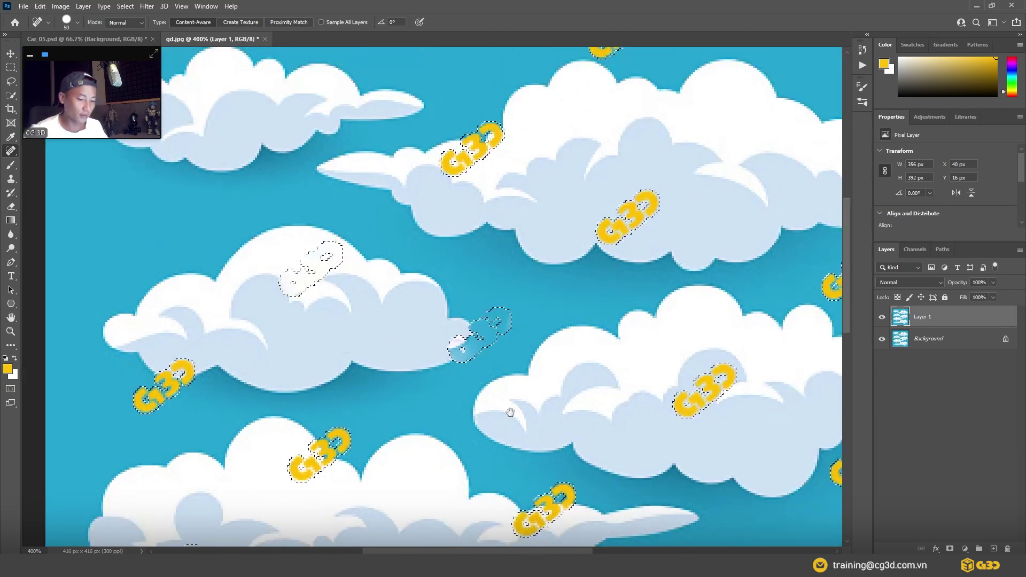
drag(466, 391, 506, 402)
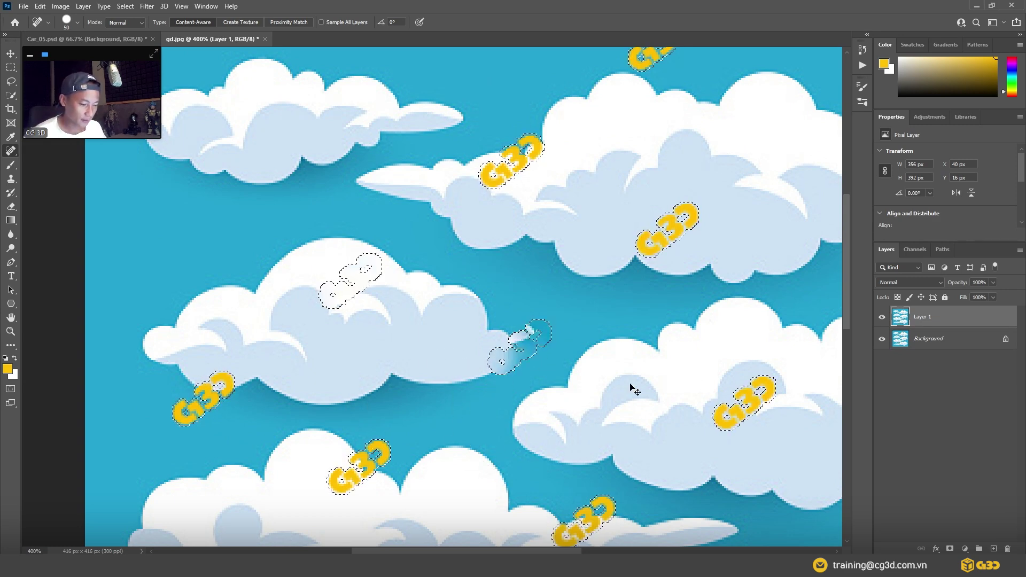
key(ctrl+z)
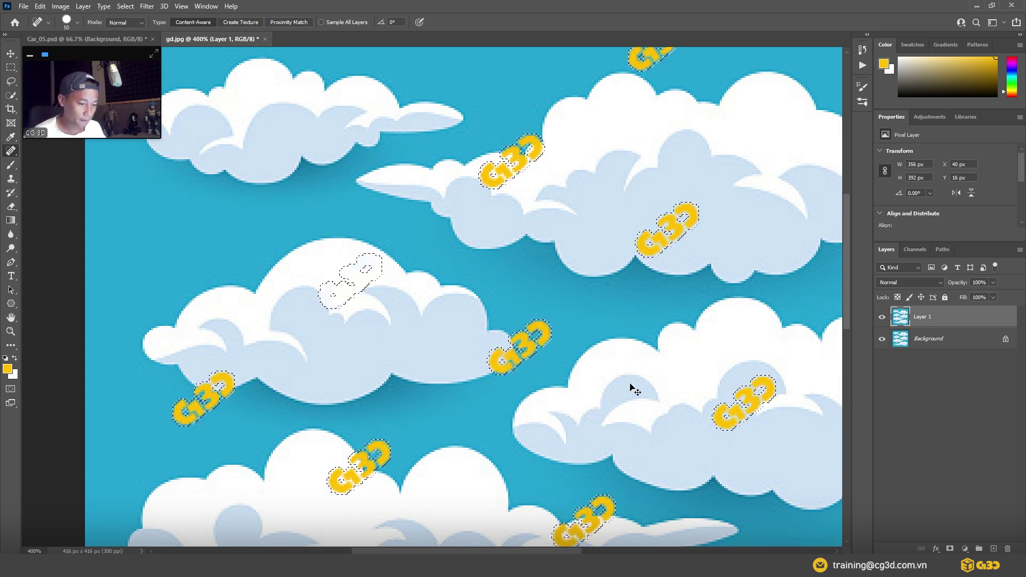
Keep the Spot Healing Brush active and bring up the Edit menu's Fill command
right_click(11, 153)
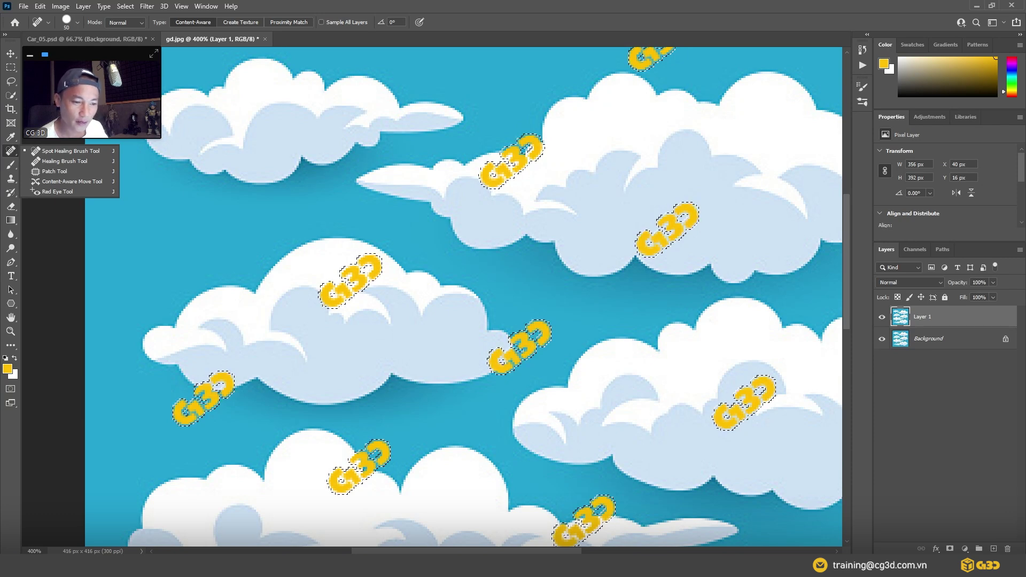
click(64, 151)
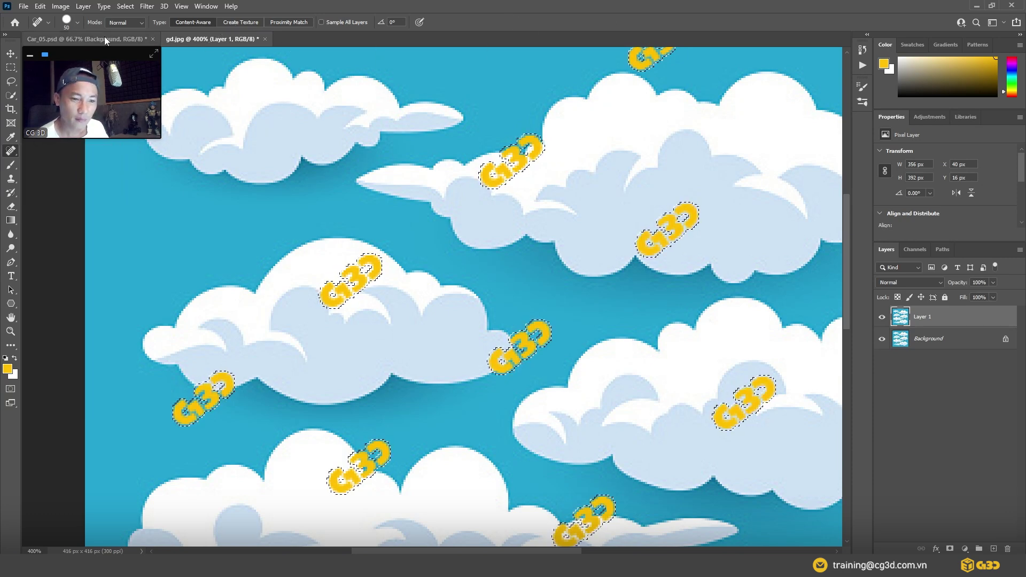
click(58, 6)
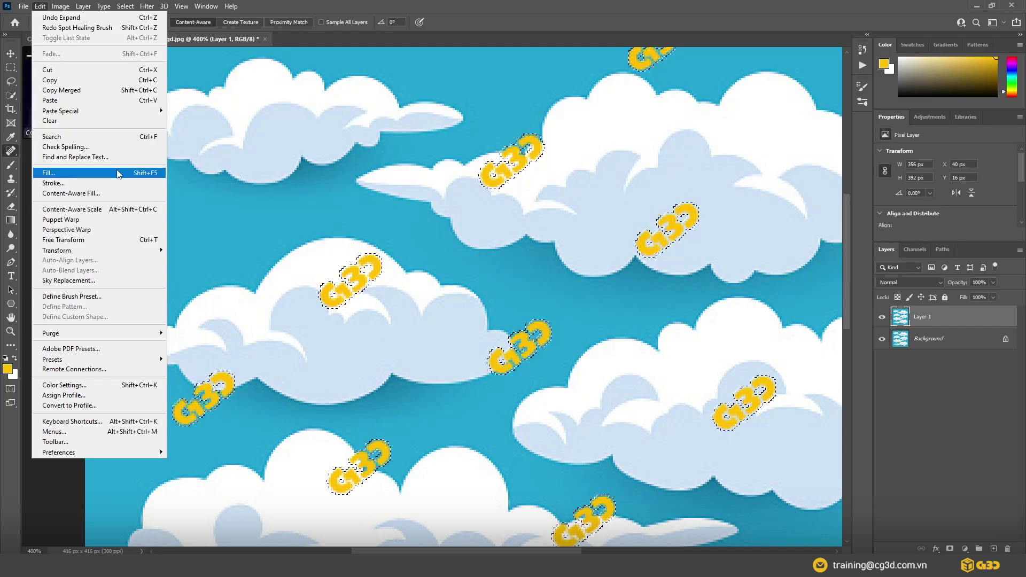
Fill the selected logos with Content-Aware contents and Color Adaptation to erase them
click(149, 177)
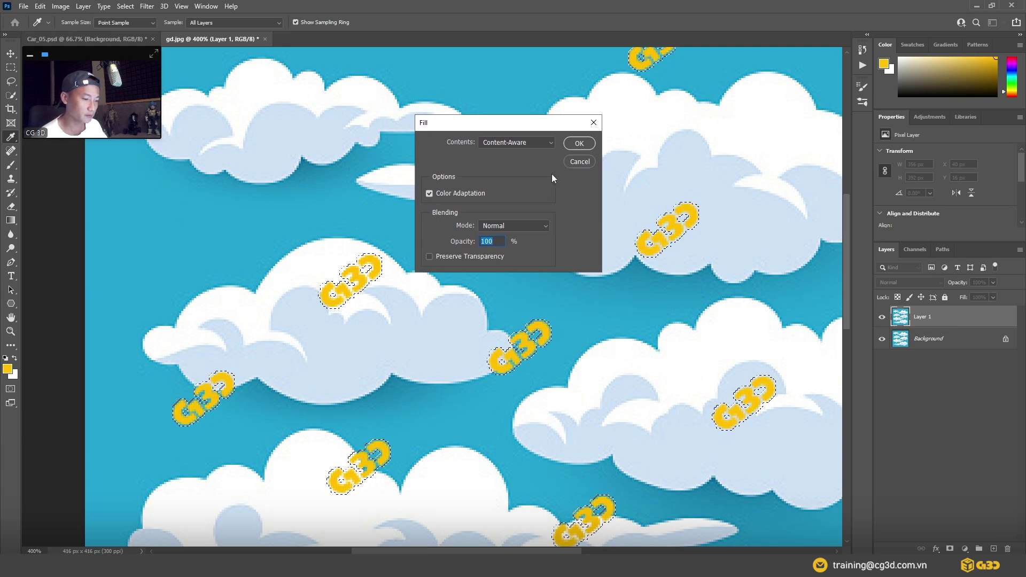
click(579, 144)
key(j)
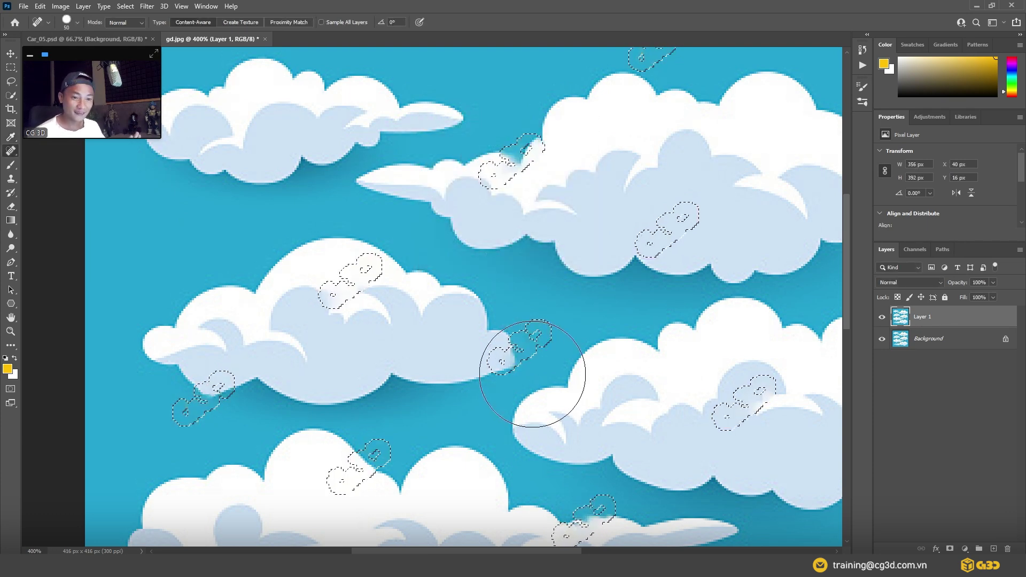
Review the whole cleaned image, zoom to 500% on a cloud edge, and show the healing tools list
scroll(532, 374, down, 2)
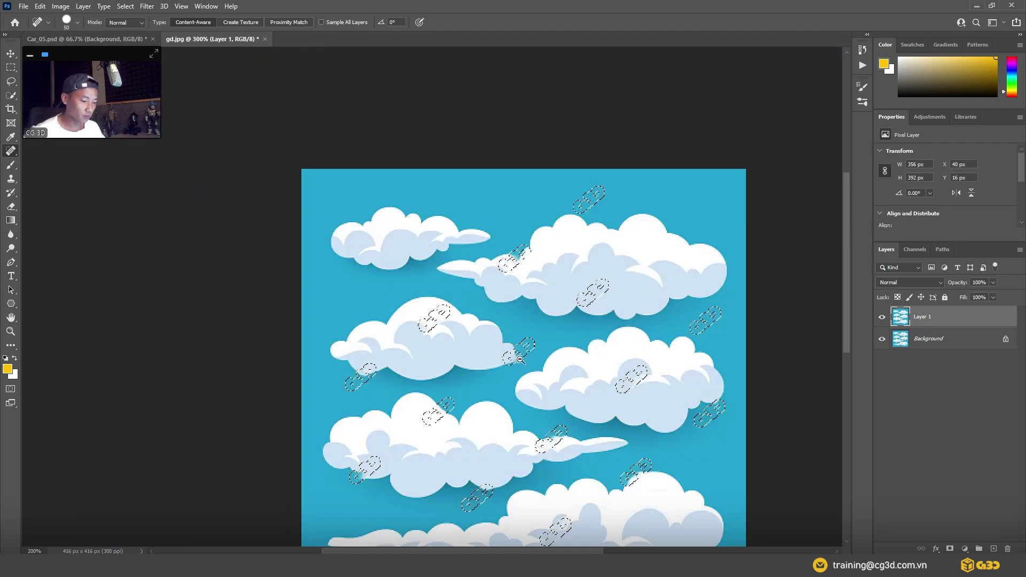
drag(499, 339, 480, 295)
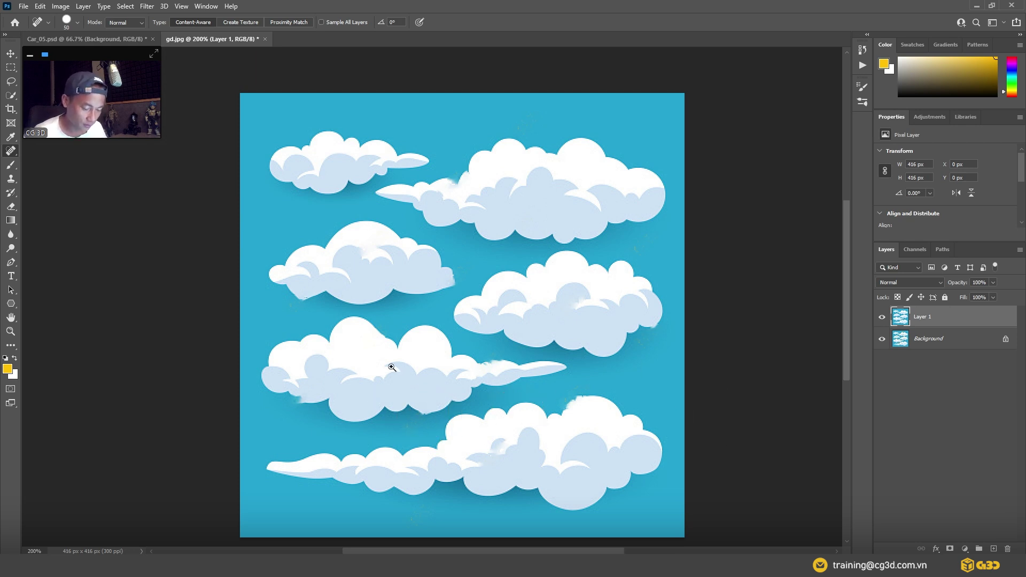
ctrl+click(368, 313)
ctrl+click(238, 297)
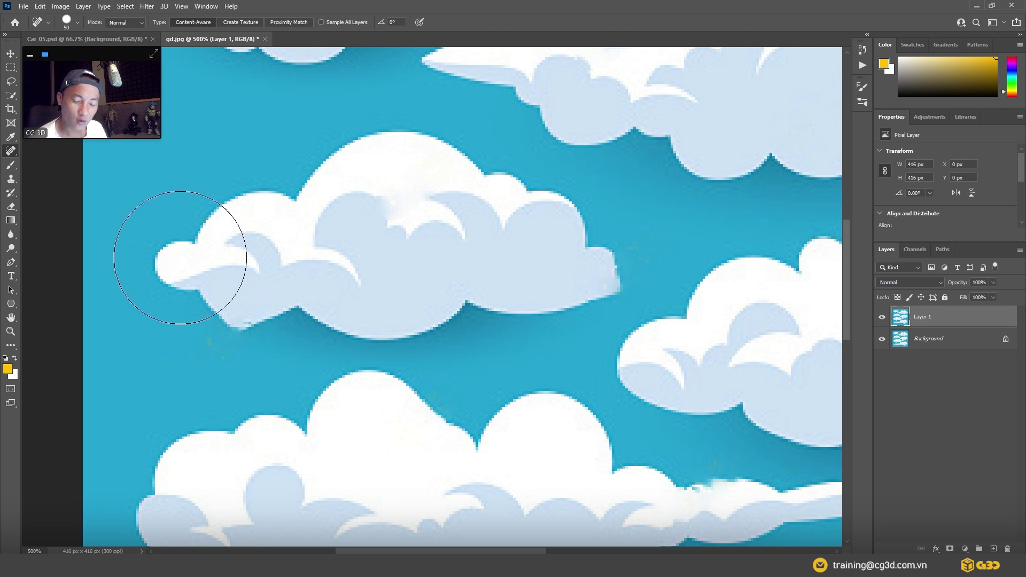
right_click(11, 152)
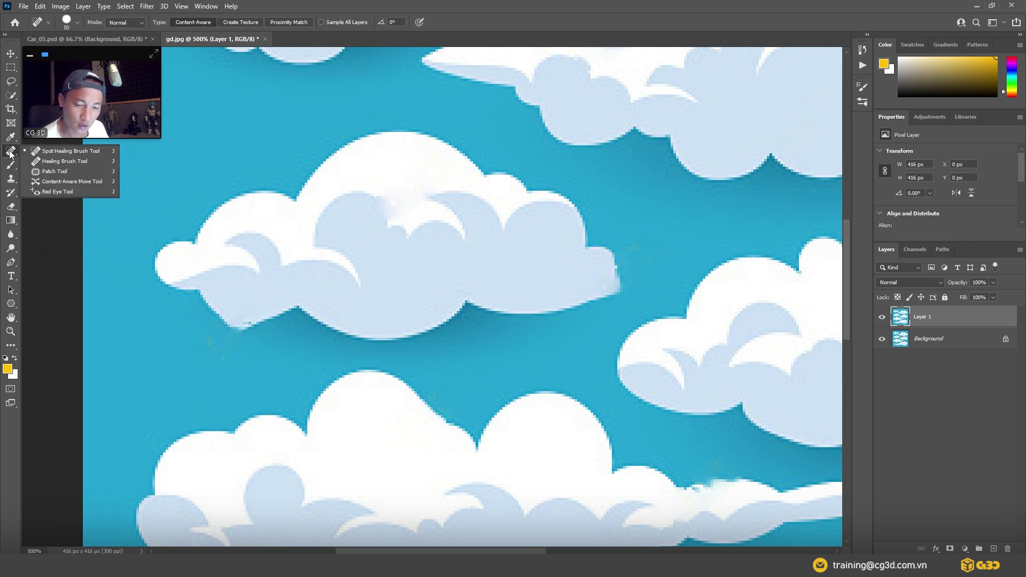
With the Healing Brush, Alt-sample clean pixels and repair the cloud's lower edge
click(66, 162)
scroll(321, 314, up, 1)
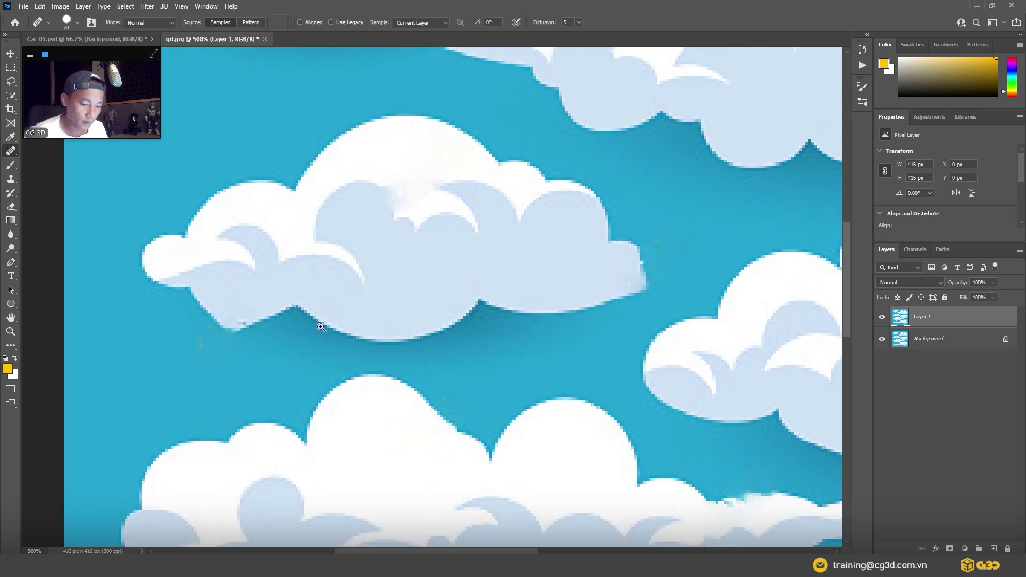
mouse_move(323, 334)
mouse_down()
mouse_move(362, 360)
mouse_move(329, 384)
mouse_up()
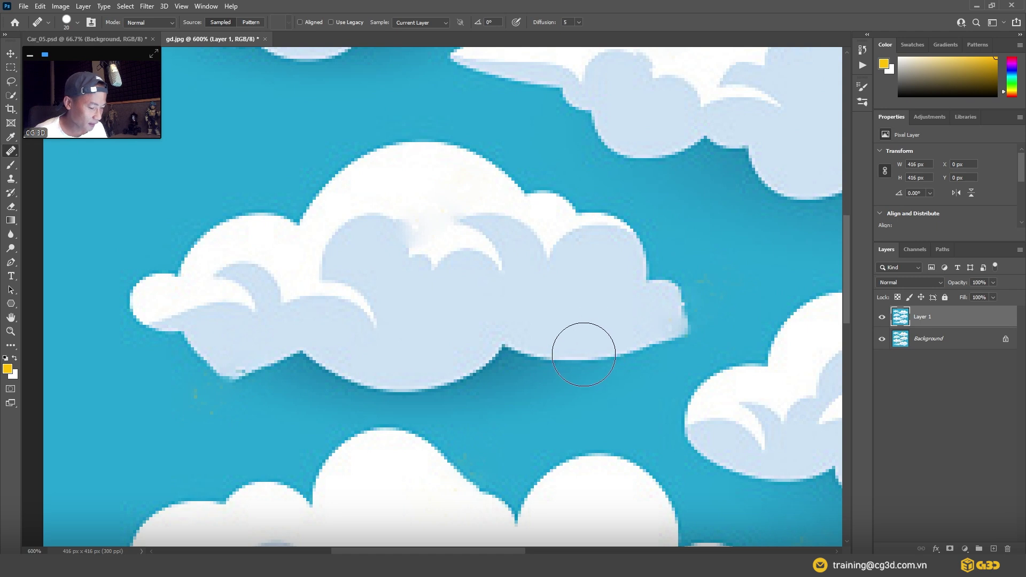
key(alt)
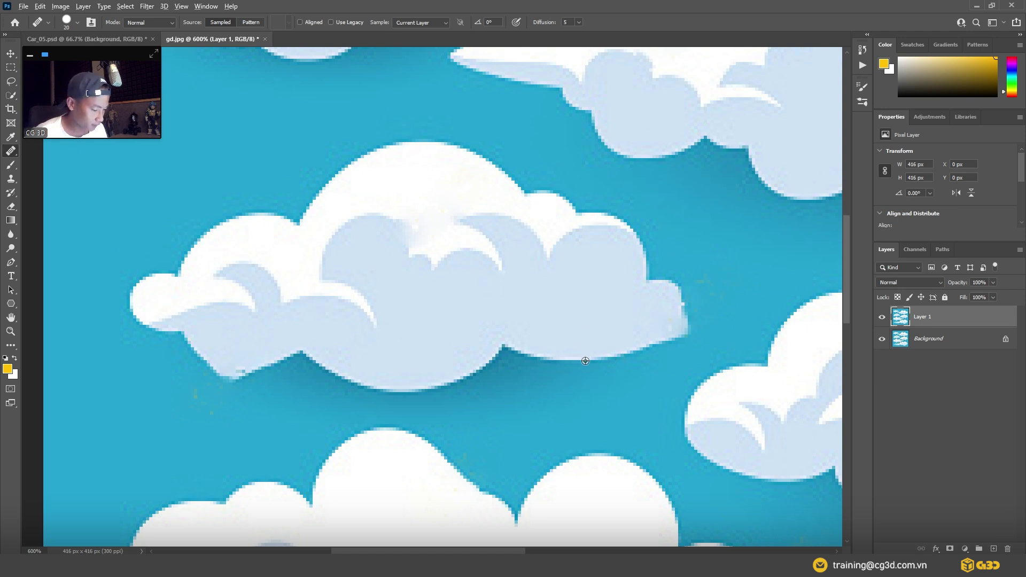
alt+click(586, 360)
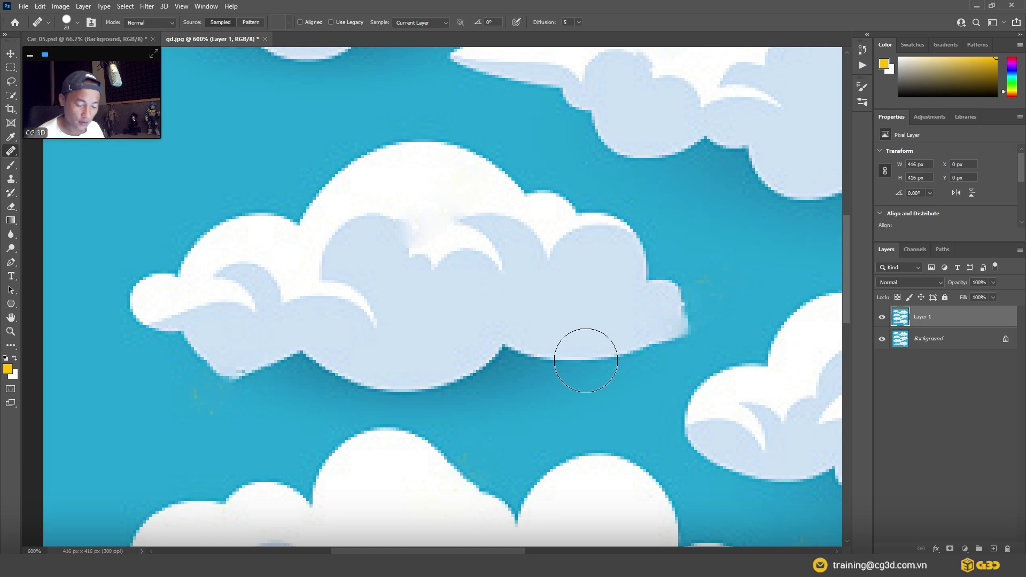
drag(428, 363, 235, 366)
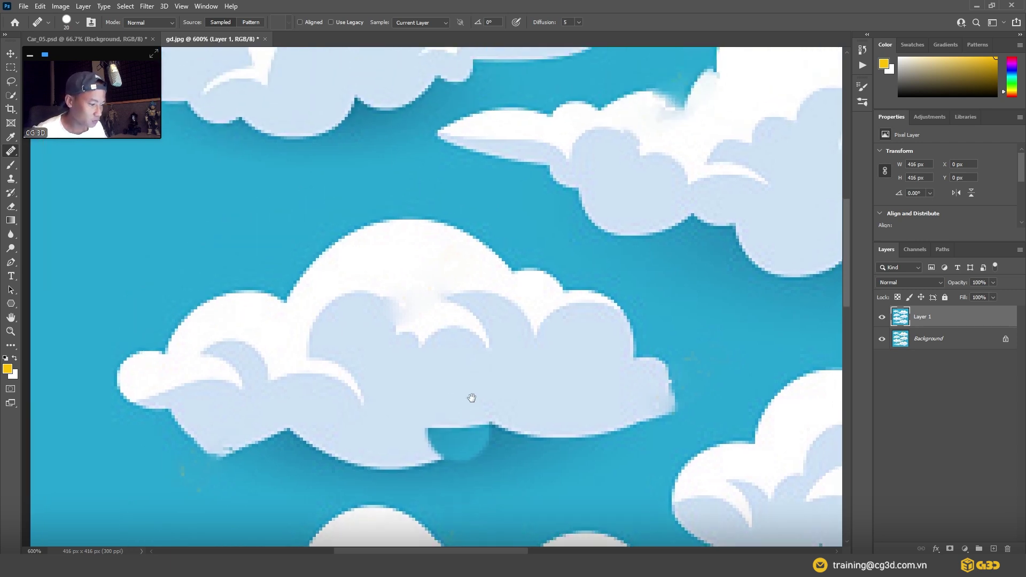
Flatten the upper-right cloud's bottom edge and heal the sky below the big cloud's lower-left edge
scroll(472, 394, up, 3)
drag(652, 222, 627, 235)
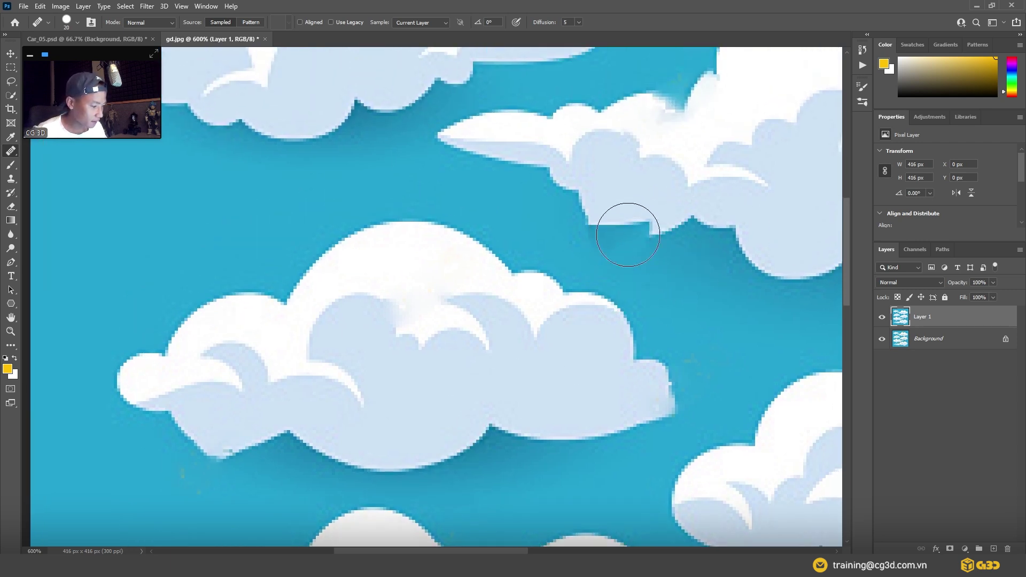
scroll(628, 235, right, 3)
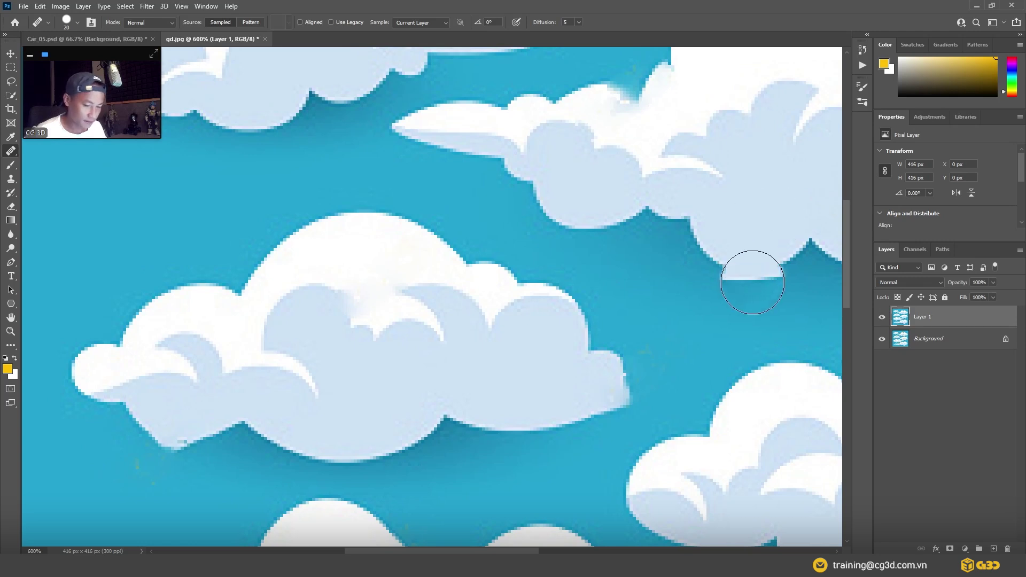
alt+click(751, 277)
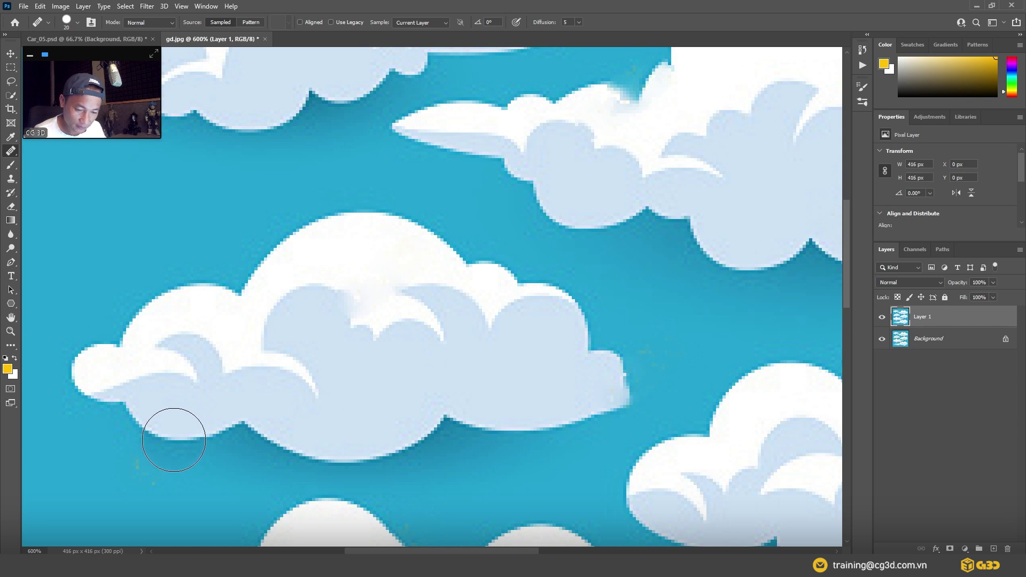
drag(173, 440, 32, 483)
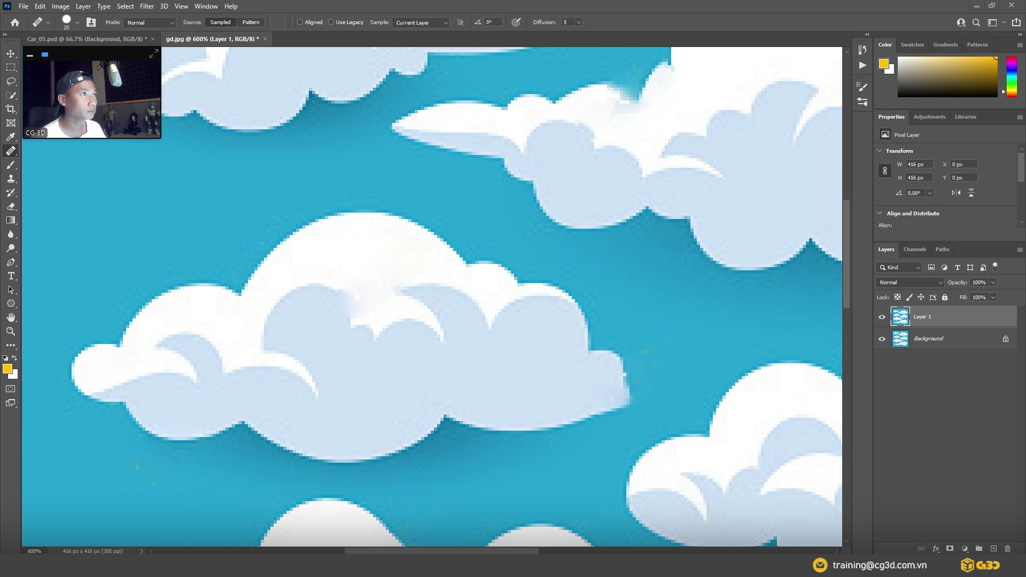
drag(43, 252, 12, 354)
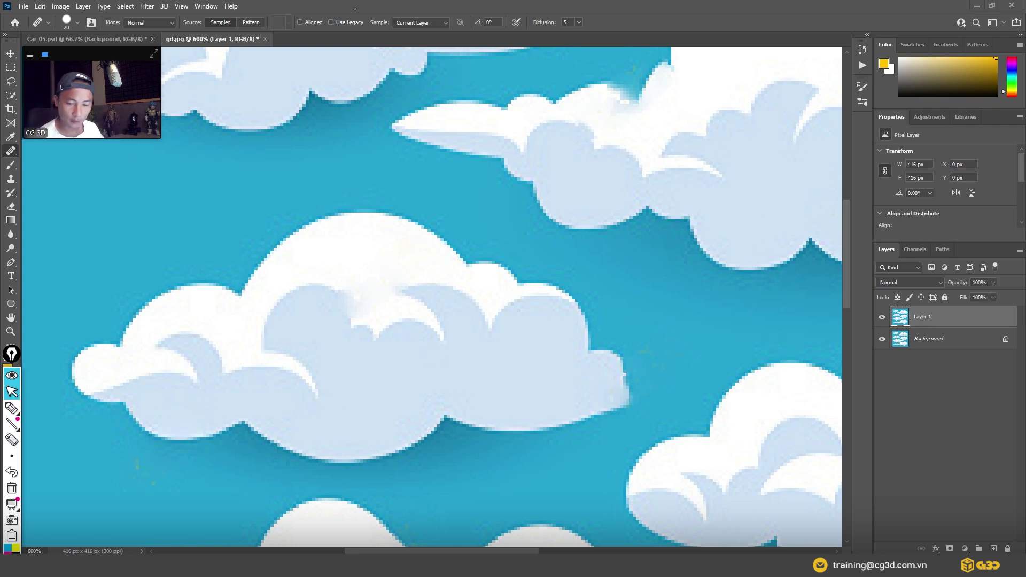
click(13, 409)
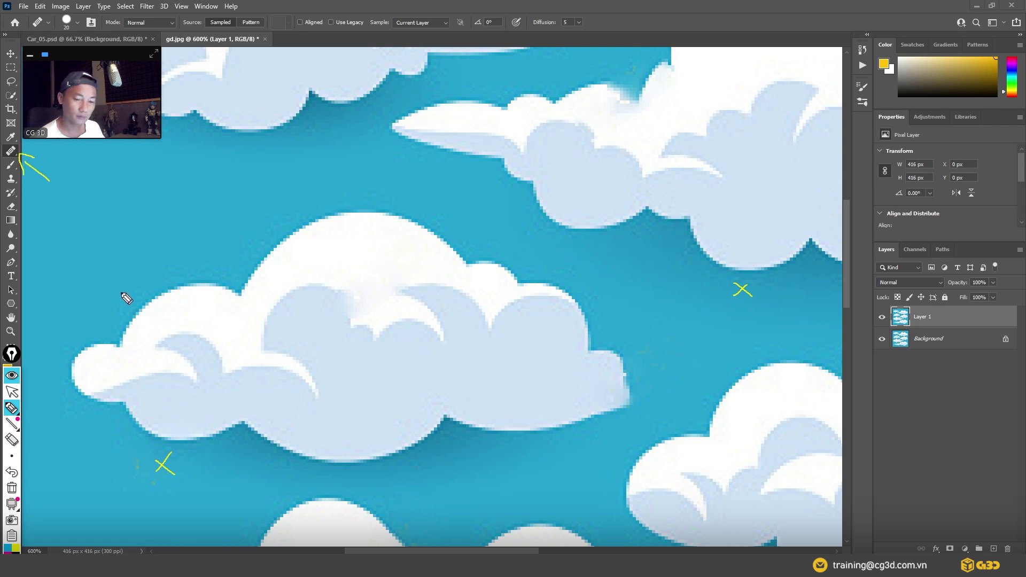
click(11, 492)
click(12, 391)
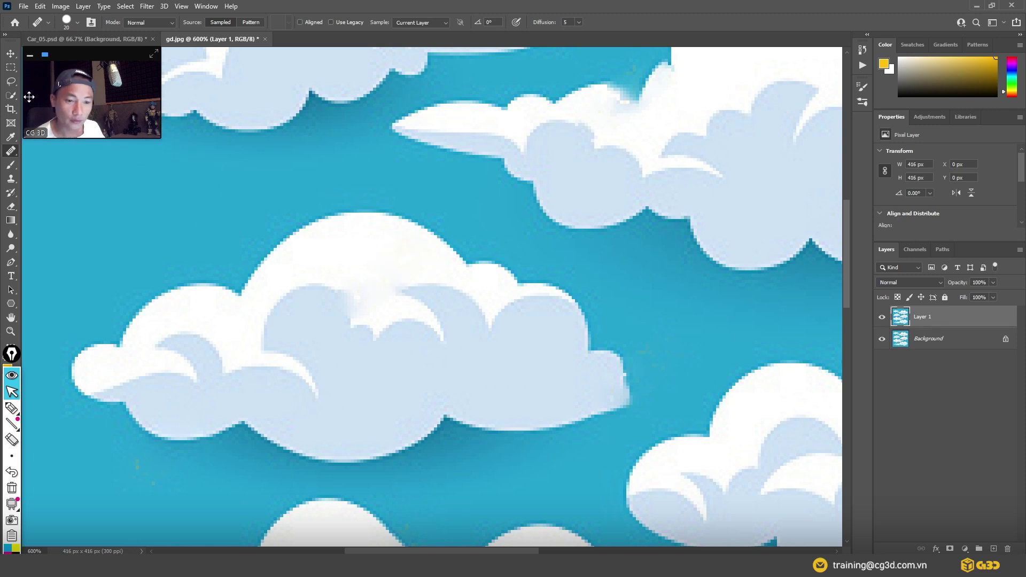
click(11, 81)
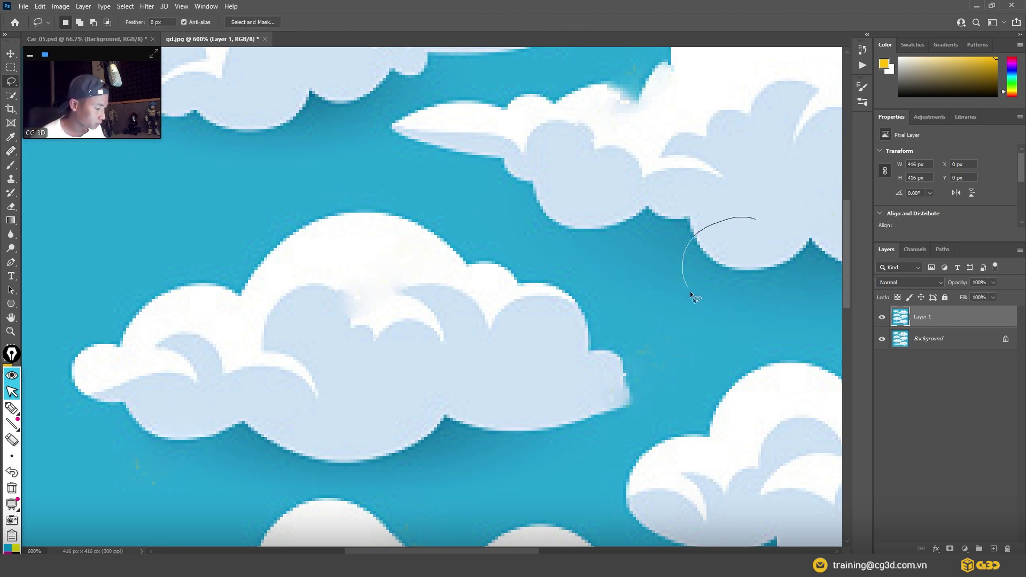
drag(785, 234, 777, 227)
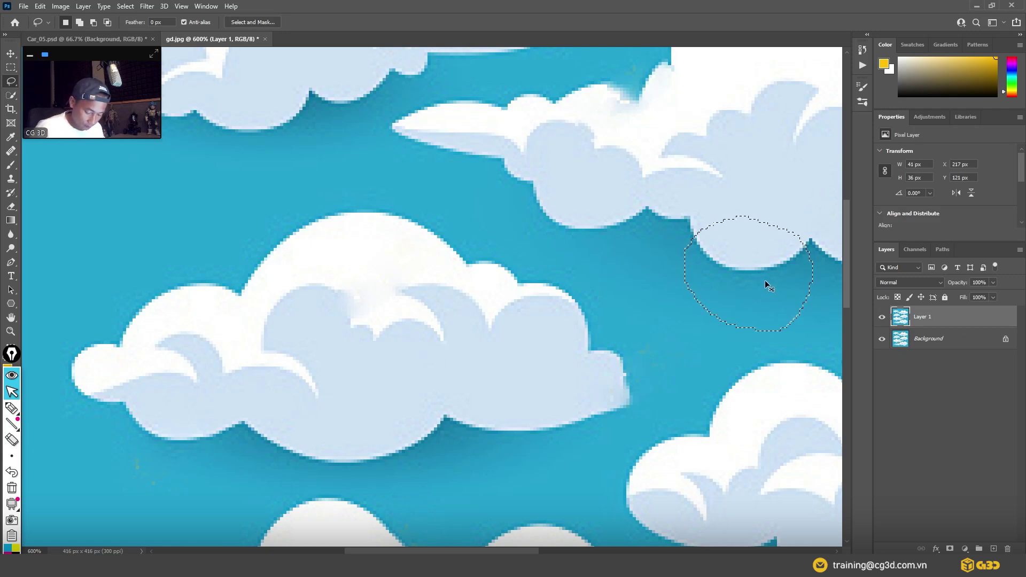
key(ctrl+j)
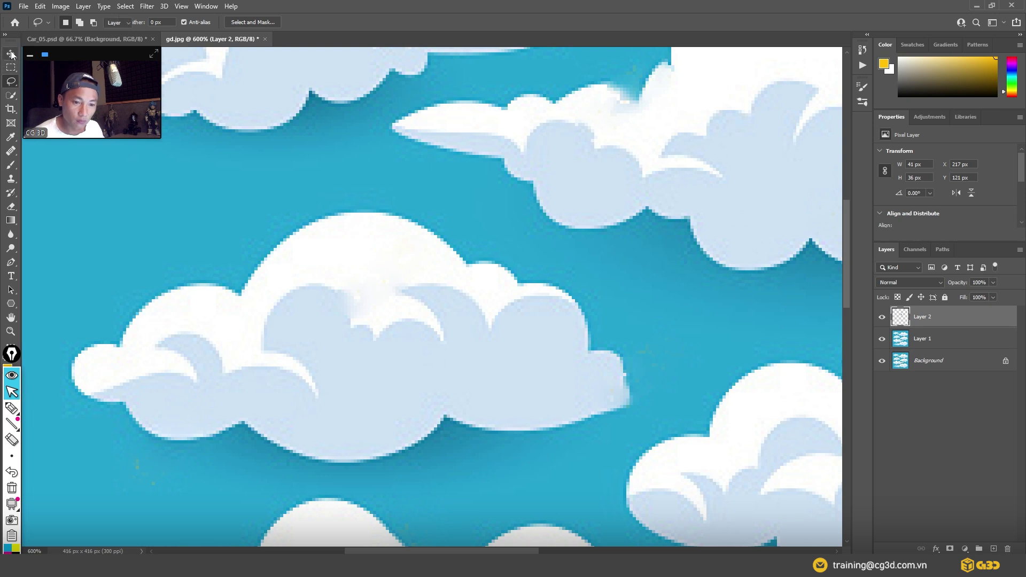
key(v)
drag(766, 266, 668, 295)
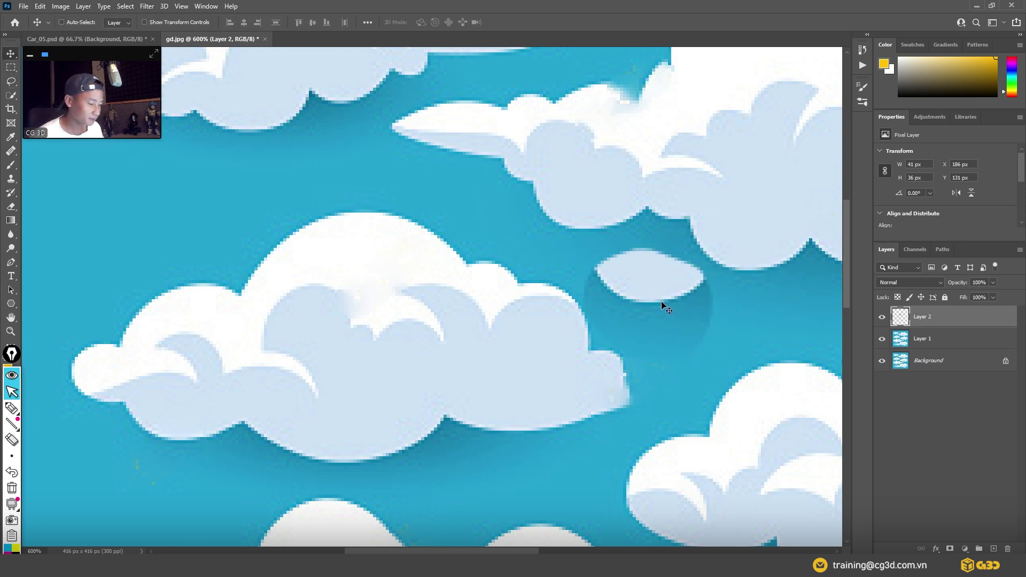
drag(666, 300, 199, 455)
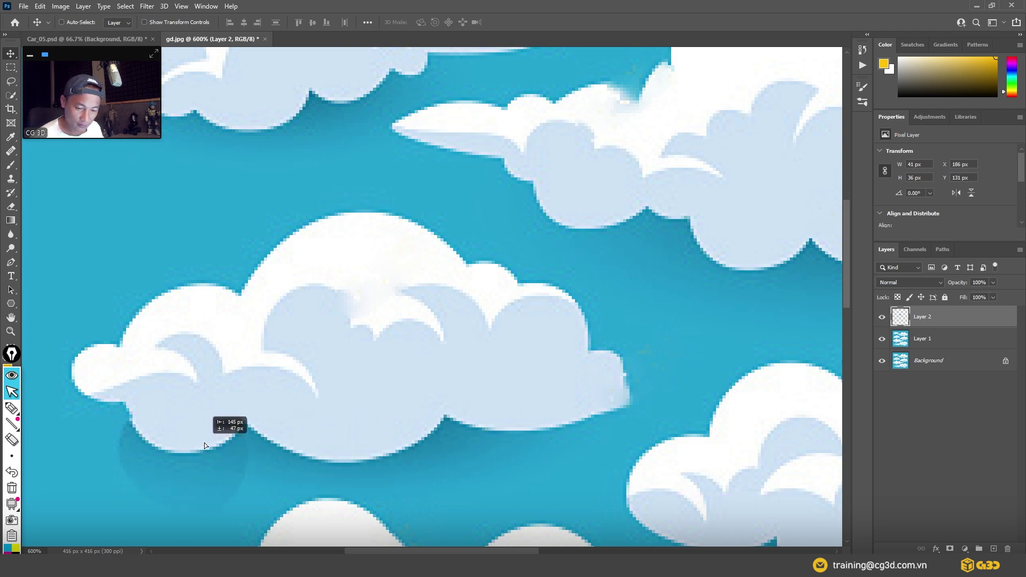
drag(200, 455, 204, 444)
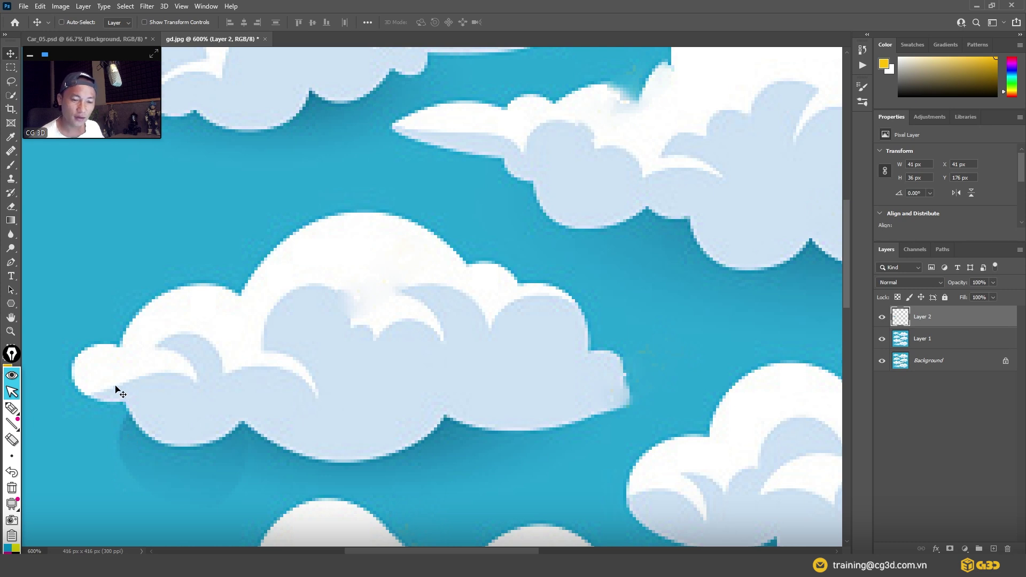
key(Delete)
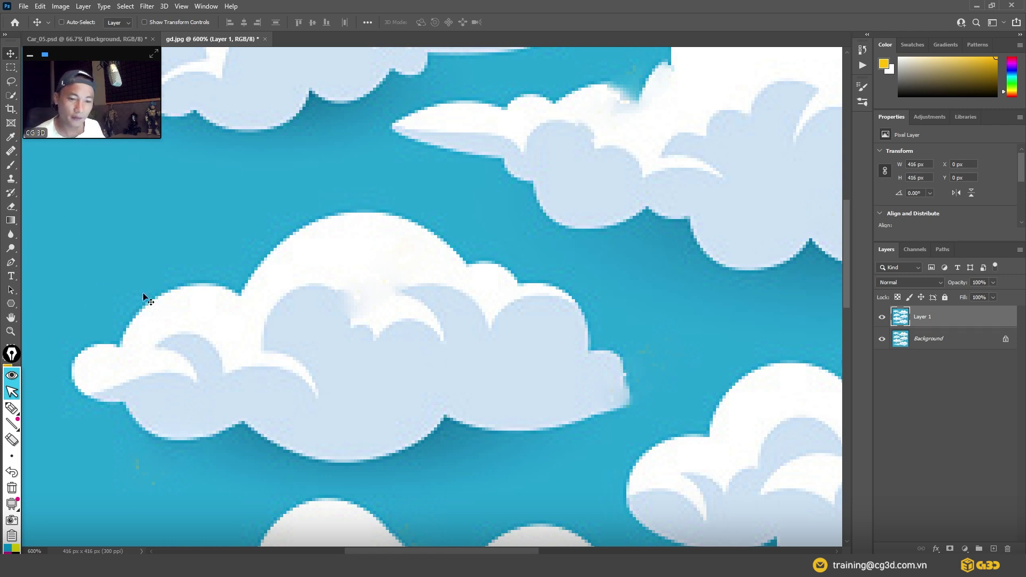
Switch to the Healing Brush and bring the left-side clouds into view at 400% zoom
click(11, 151)
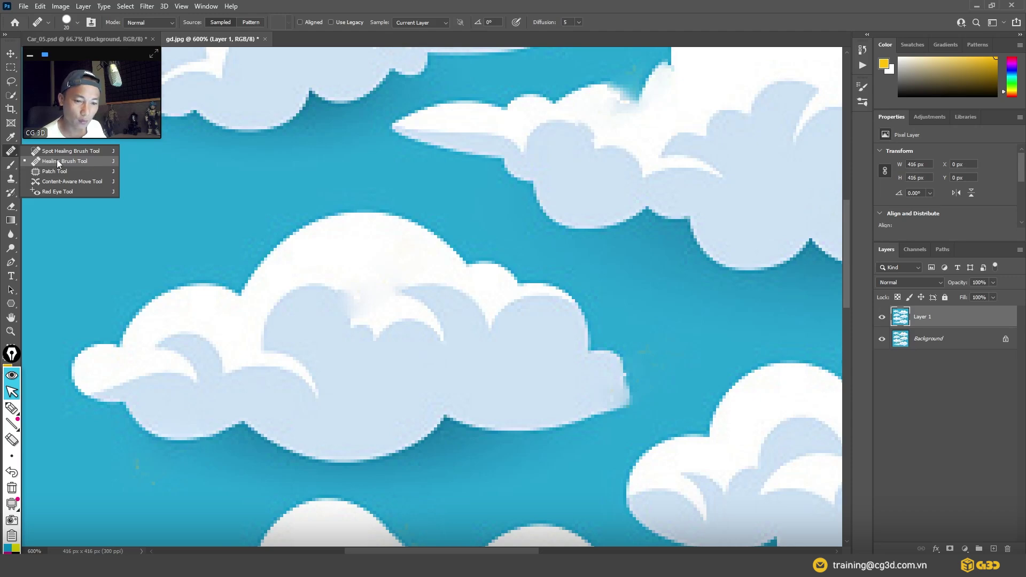
click(57, 159)
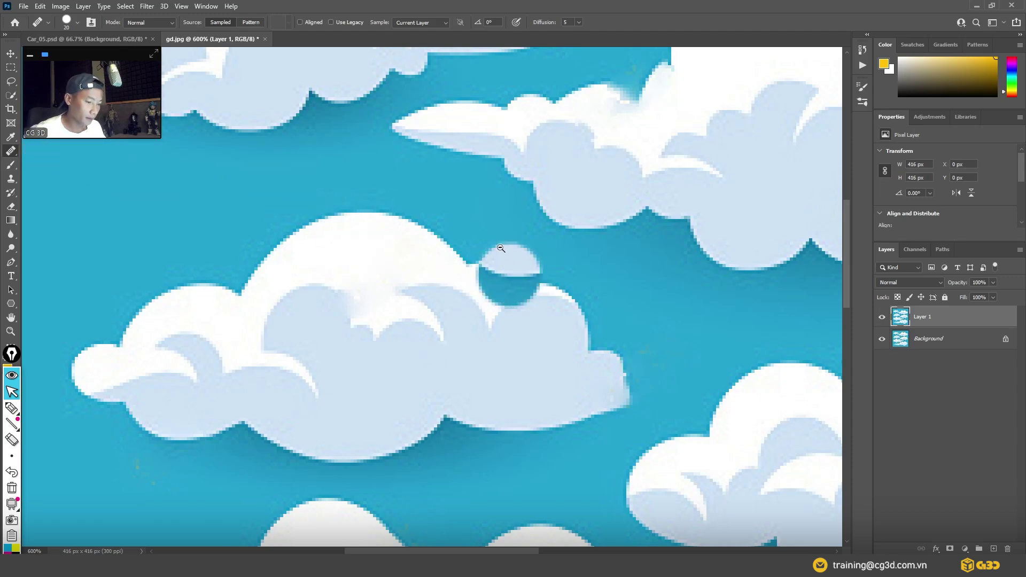
ctrl+alt+click(501, 248)
drag(647, 320, 486, 187)
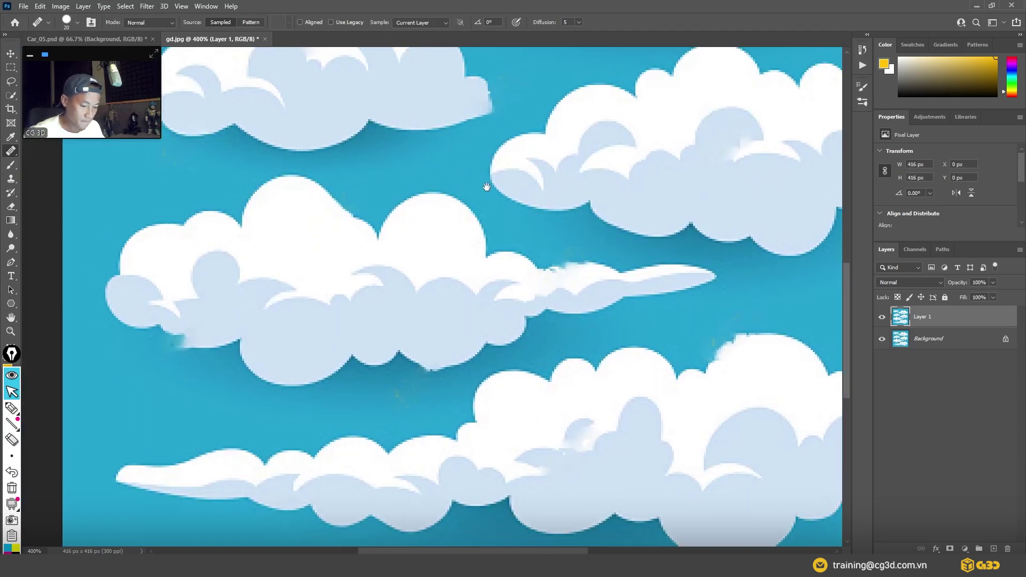
ctrl+click(451, 360)
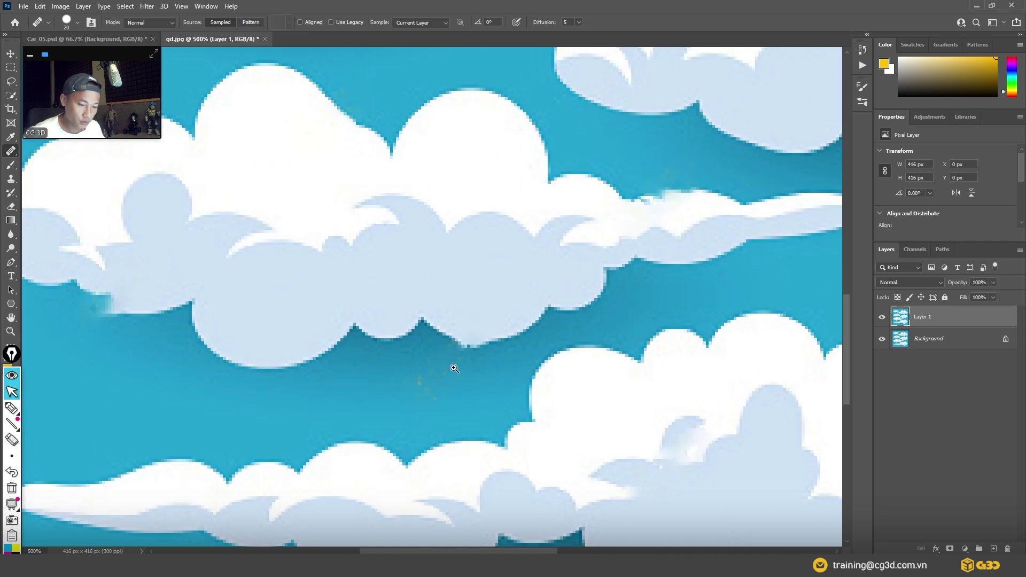
ctrl+click(482, 348)
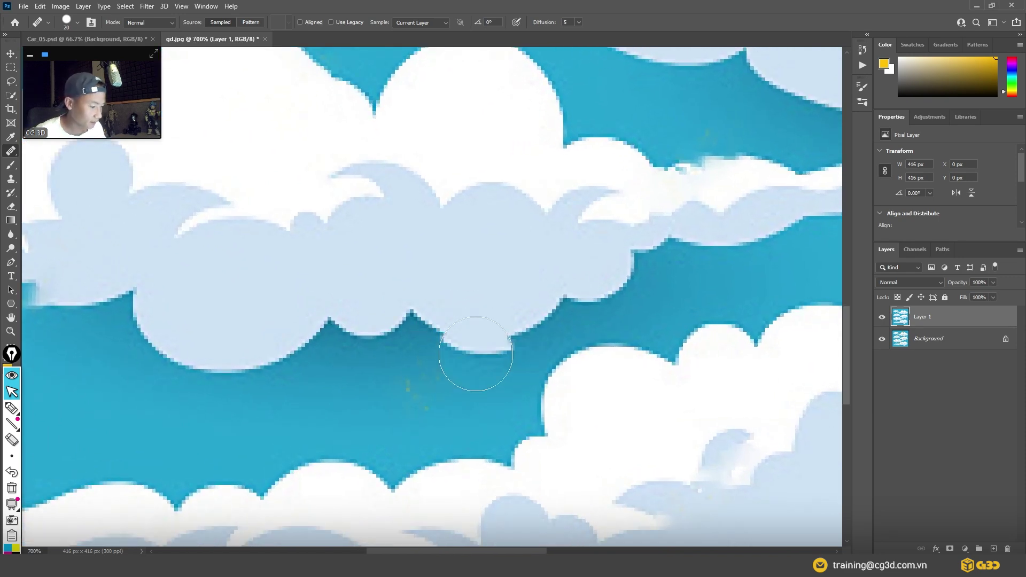
scroll(444, 337, up, 3)
scroll(394, 394, right, 3)
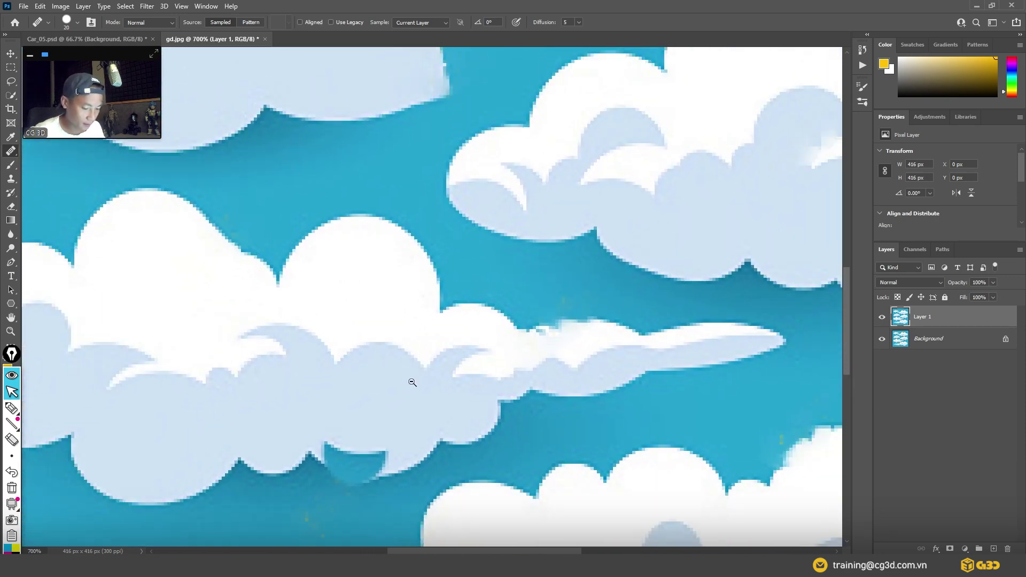
alt+click(412, 383)
alt+click(489, 426)
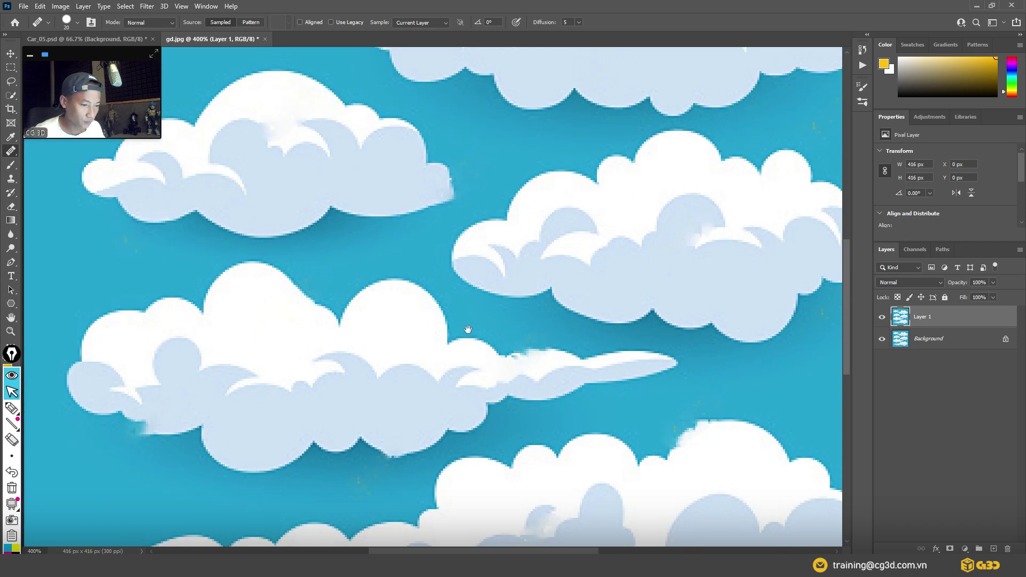
drag(468, 329, 458, 359)
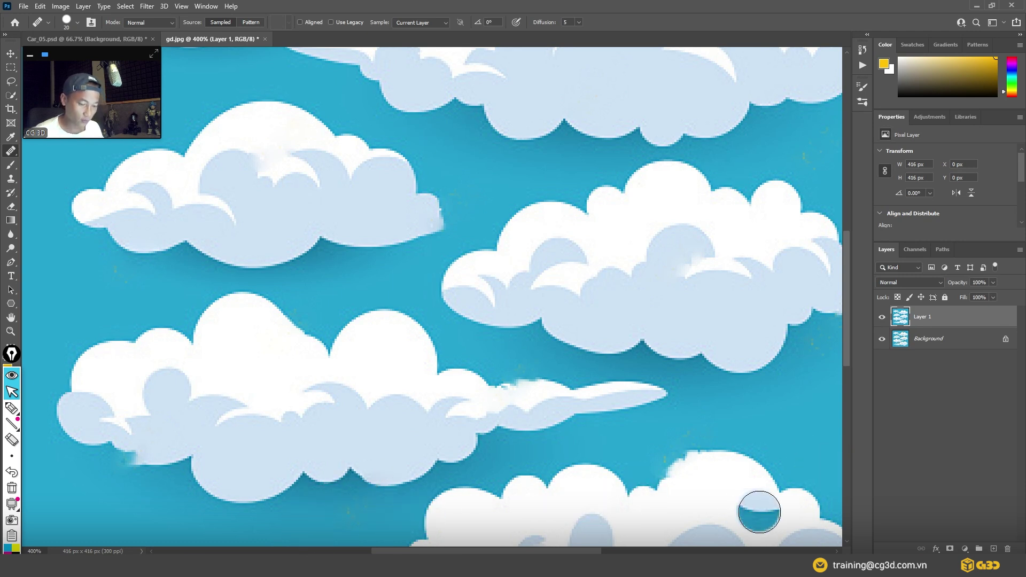
Heal the long cloud's lower-left edge with sampled sky and enlarge the brush to size 30
scroll(230, 425, left, 3)
scroll(264, 457, left, 2)
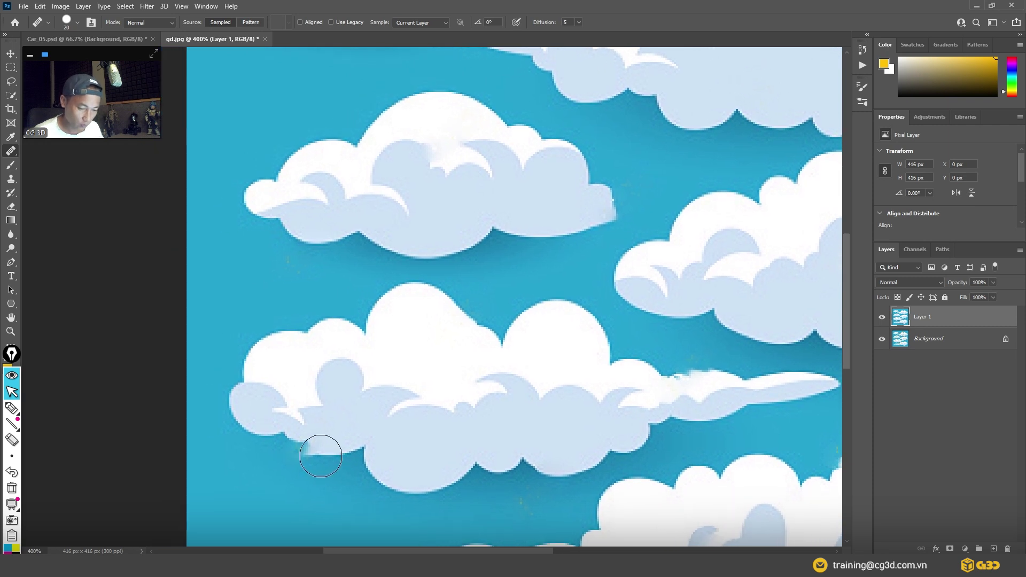
drag(306, 448, 299, 450)
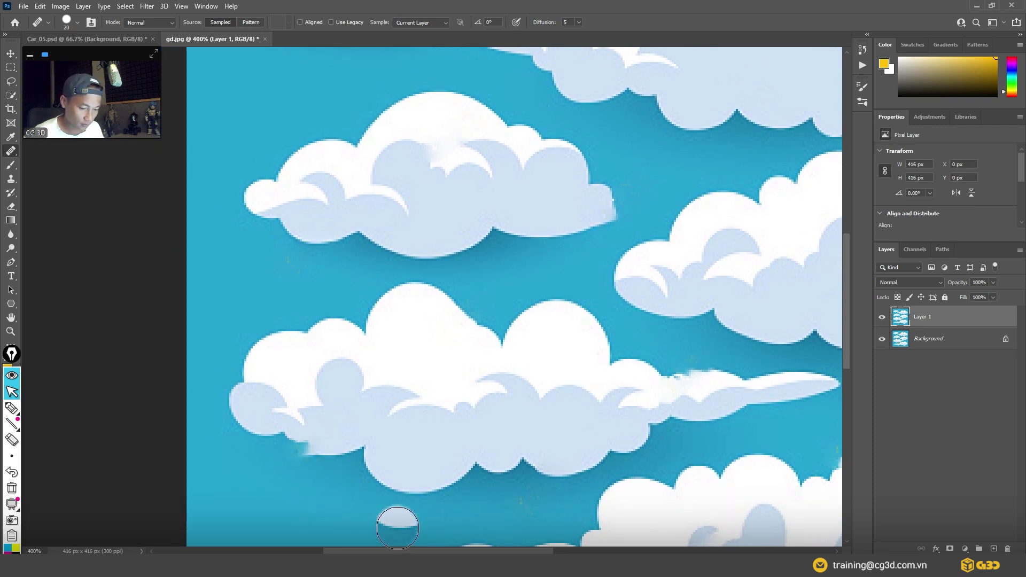
alt+click(307, 251)
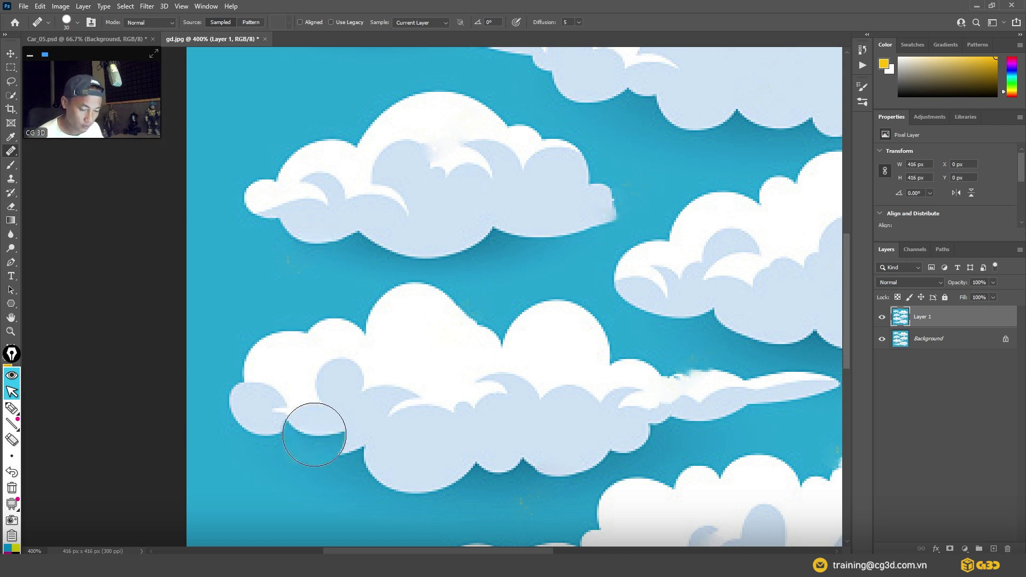
key(bracketright)
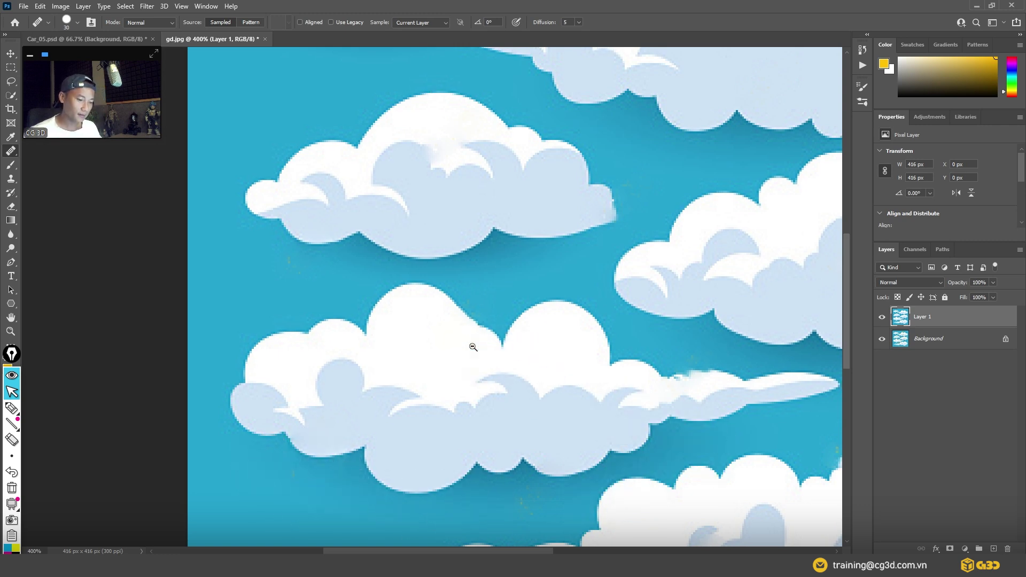
scroll(470, 343, down, 3)
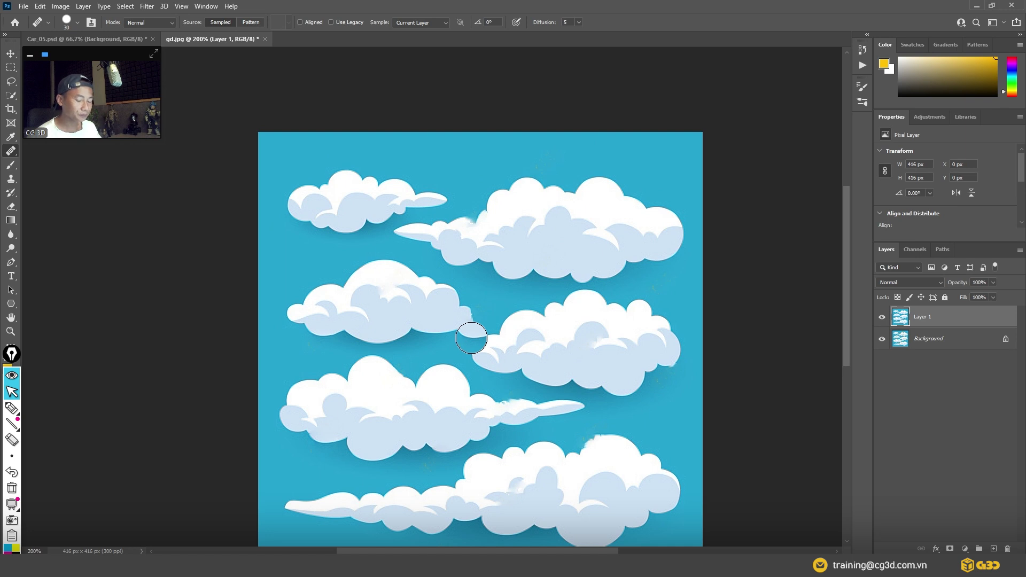
Paint a yellow V-shaped brush mark on the blue sky above the clouds
right_click(11, 152)
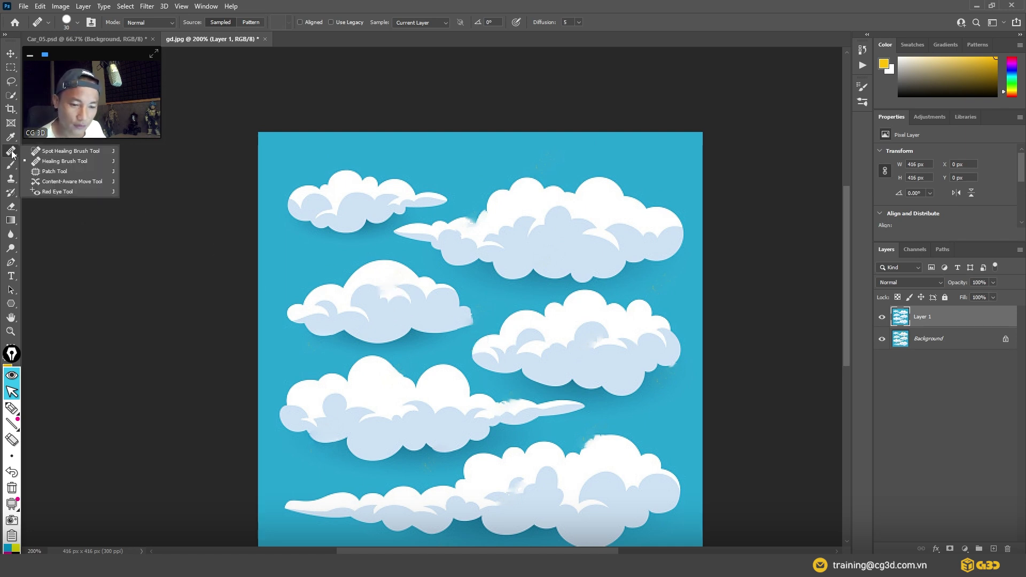
click(52, 169)
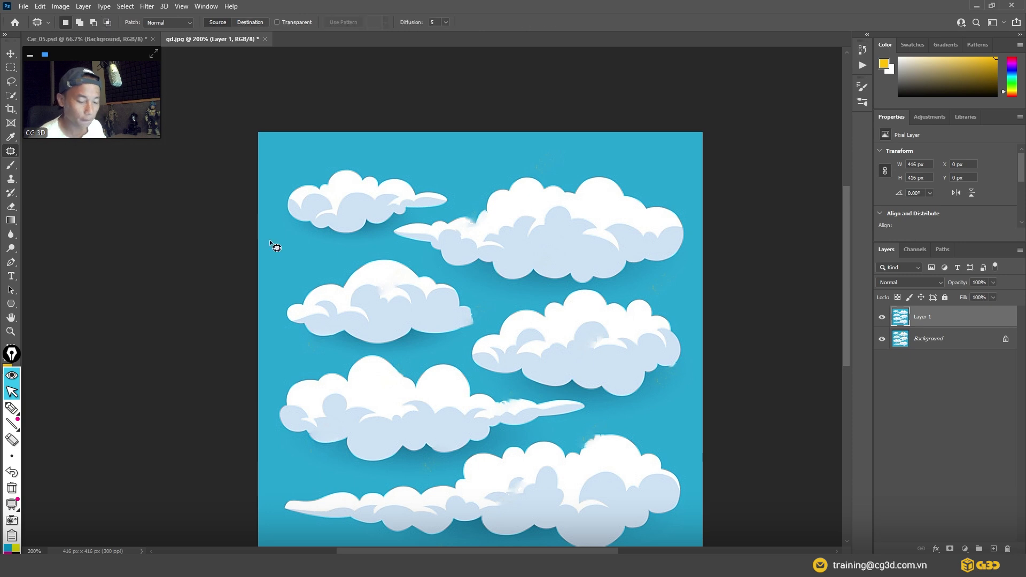
click(10, 165)
scroll(458, 161, up, 1)
scroll(428, 238, up, 1)
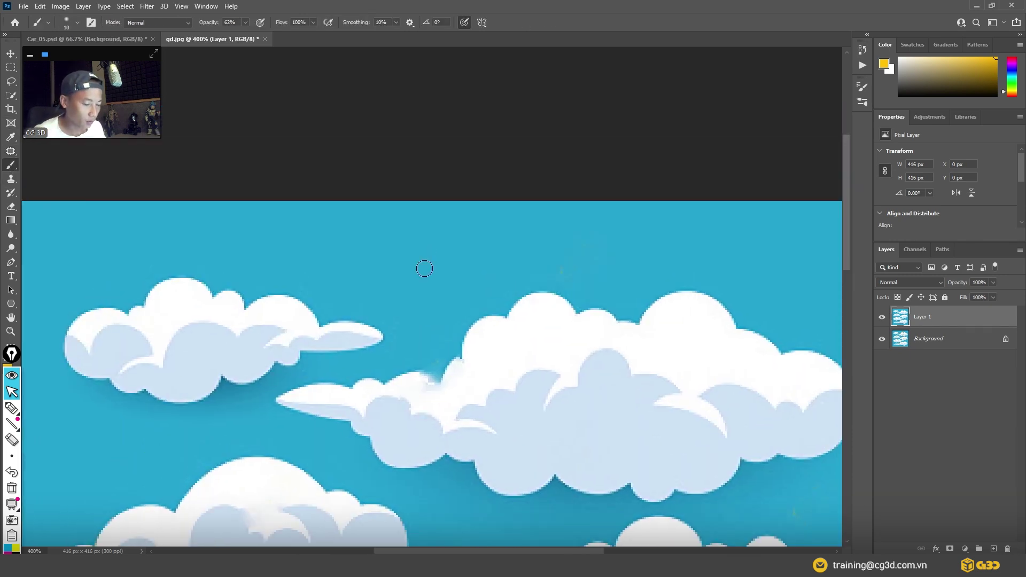
drag(454, 227, 430, 270)
drag(390, 233, 432, 267)
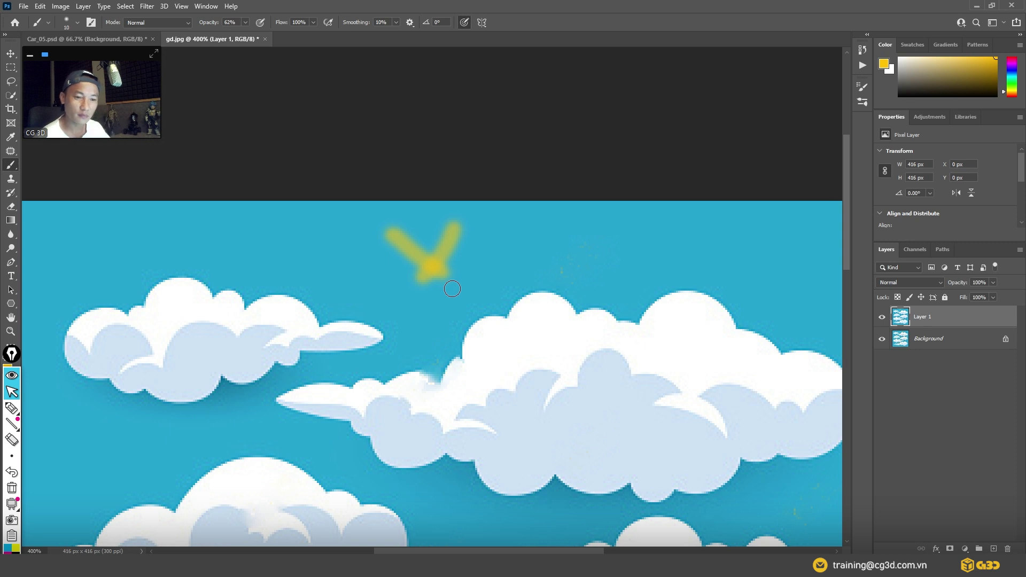
click(10, 150)
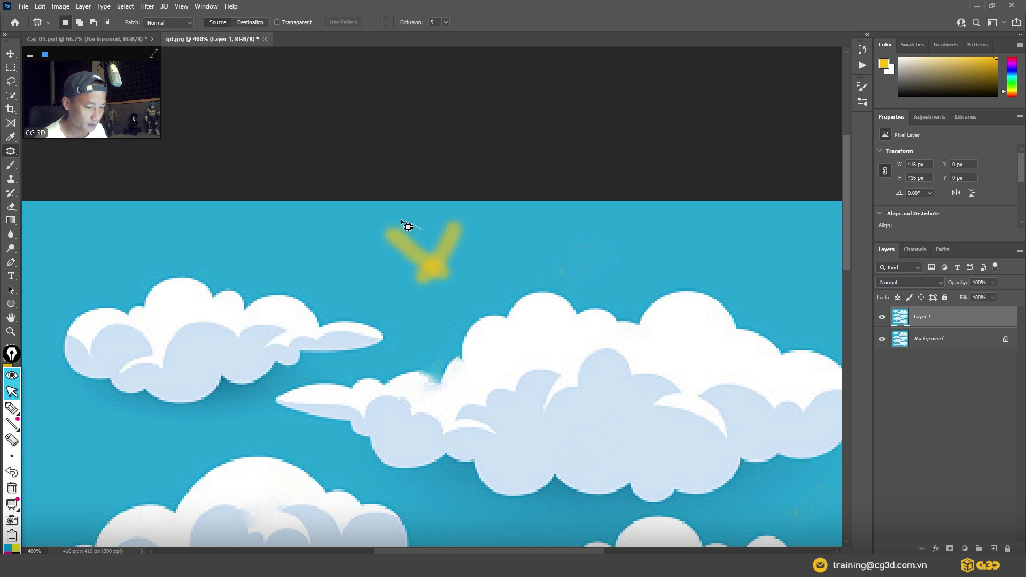
Patch the yellow V stroke above the clouds on Layer 1 with clean blue sky, then deselect
drag(372, 241, 406, 299)
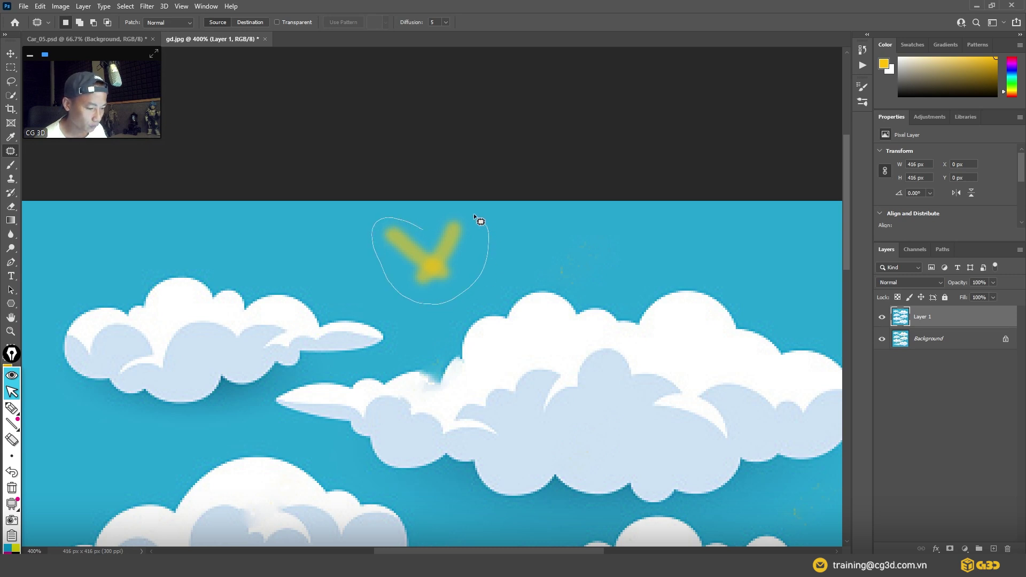
drag(431, 235, 427, 230)
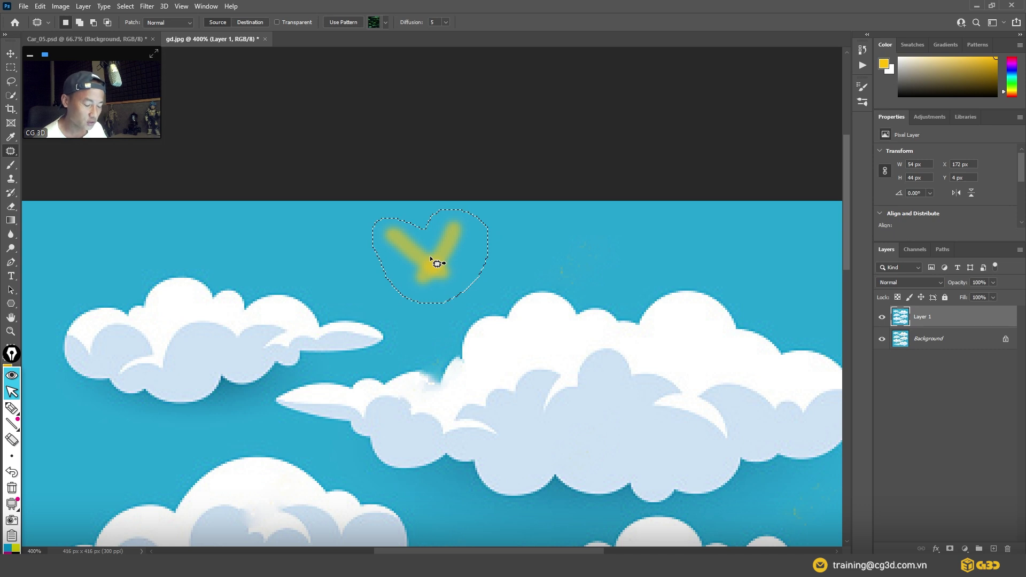
drag(434, 260, 306, 241)
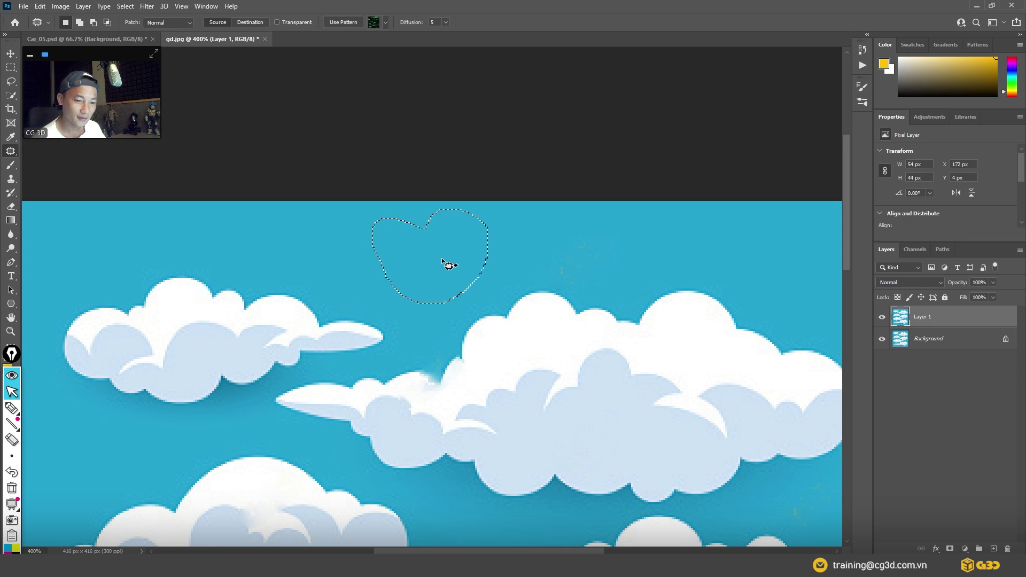
key(ctrl+d)
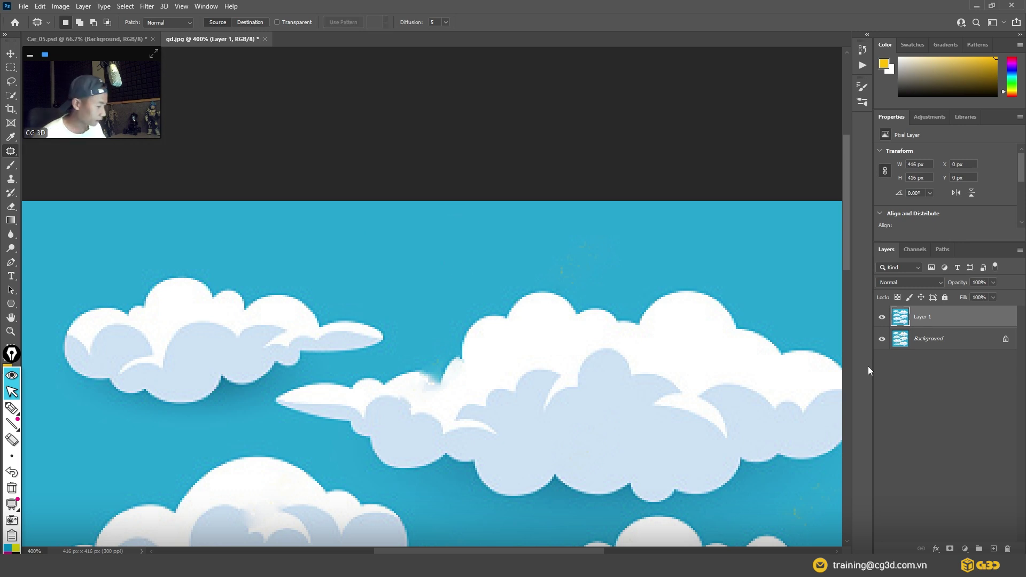
Hide Layer 1, then patch the top G3D logo on the Background layer with clean sky
click(882, 320)
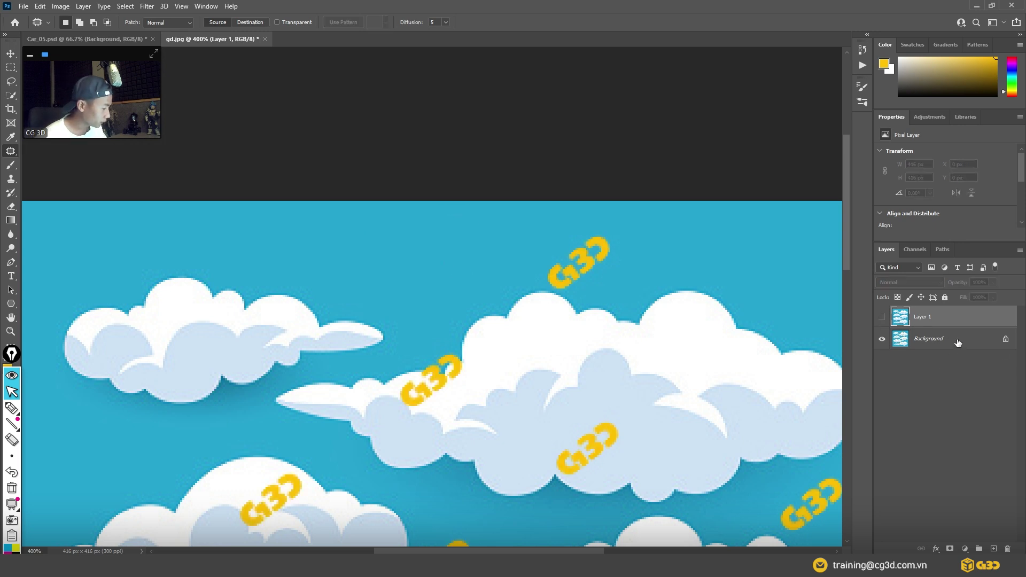
click(956, 344)
scroll(545, 293, up, 2)
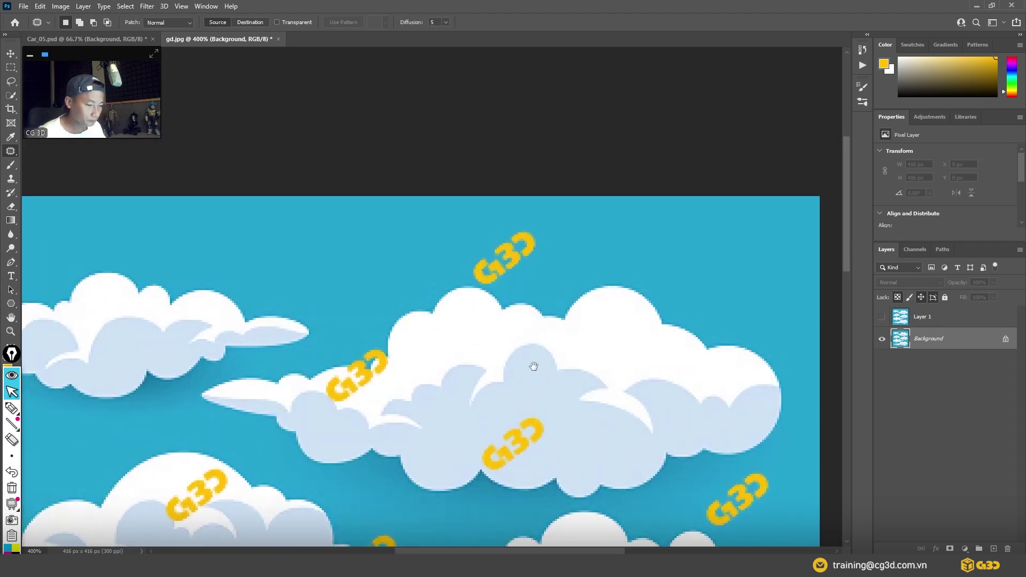
scroll(519, 265, up, 1)
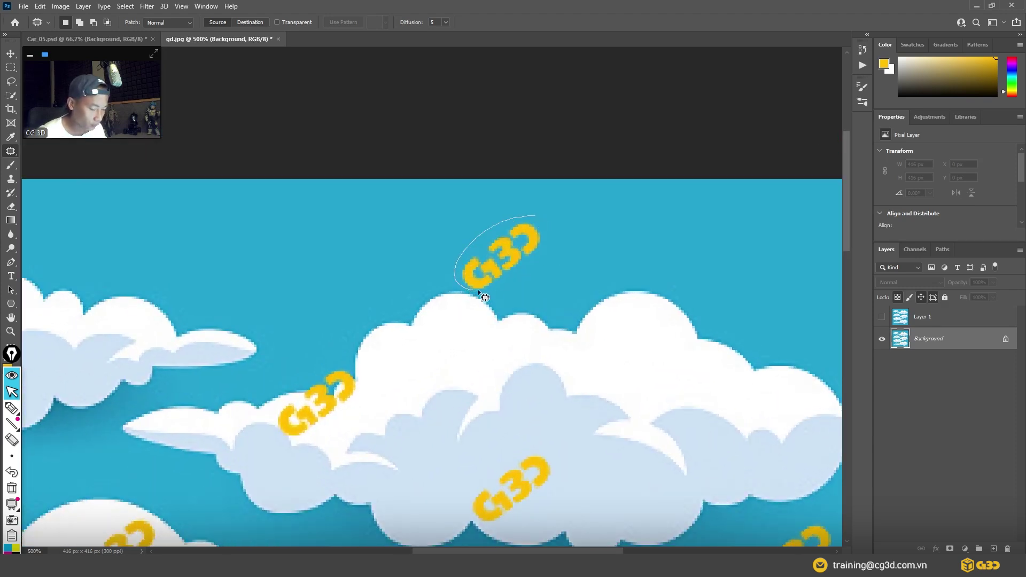
mouse_move(556, 235)
mouse_down()
mouse_move(537, 216)
mouse_move(367, 239)
mouse_up()
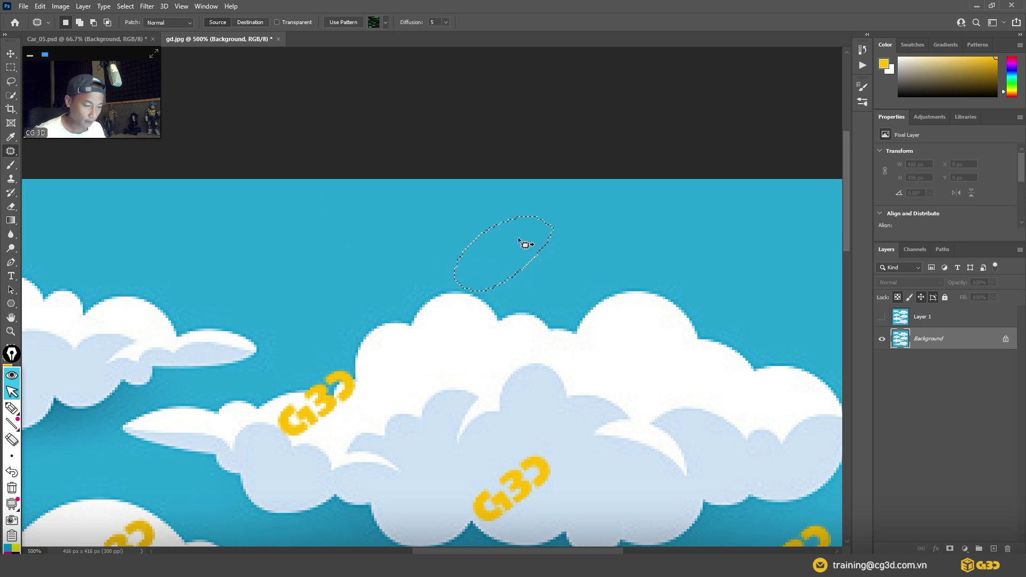
key(ctrl+d)
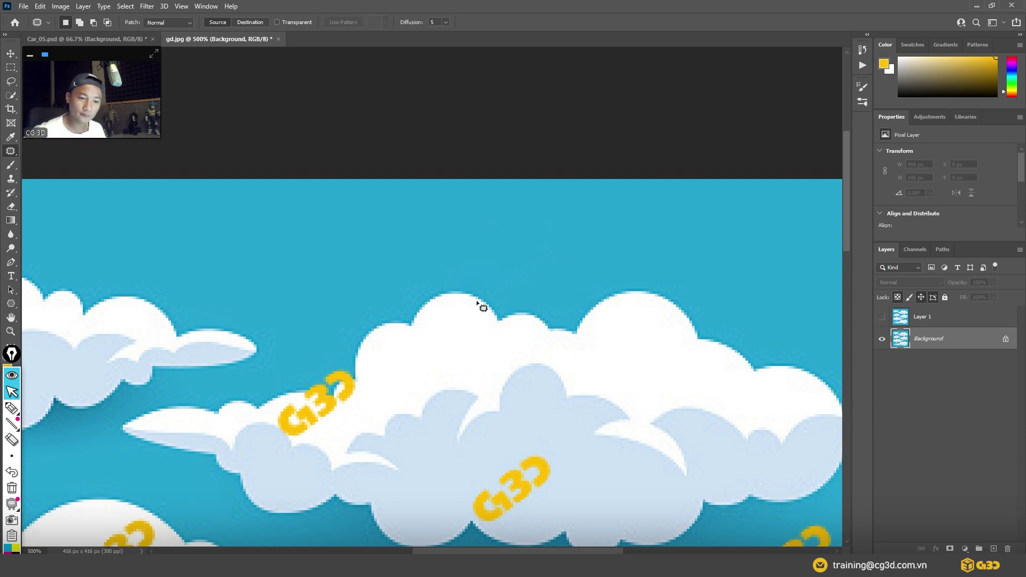
Zoom out to the whole image and make Layer 1 visible and active again
ctrl+alt+click(457, 293)
alt+click(479, 253)
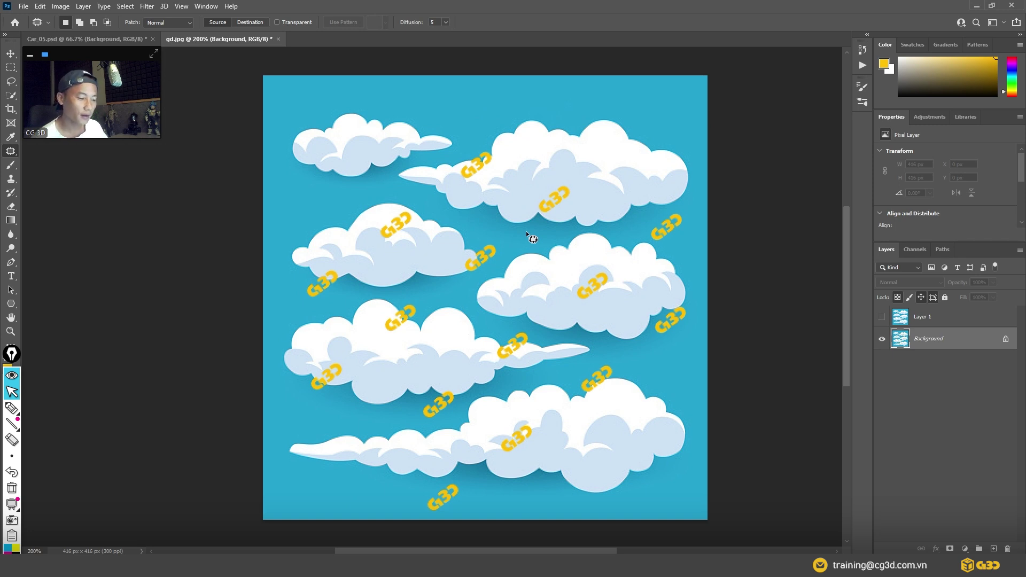
click(882, 317)
click(932, 320)
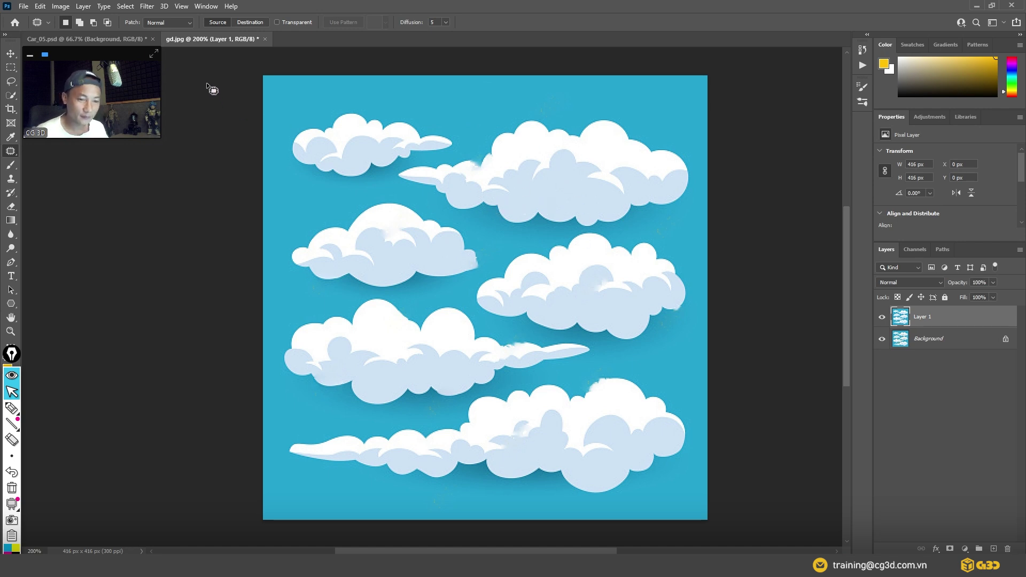
key(v)
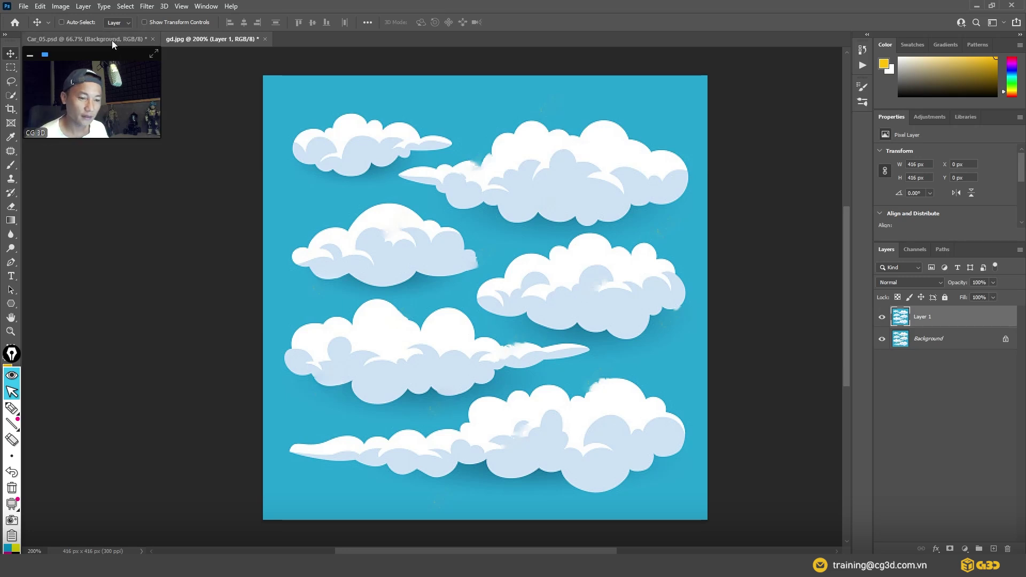
click(112, 40)
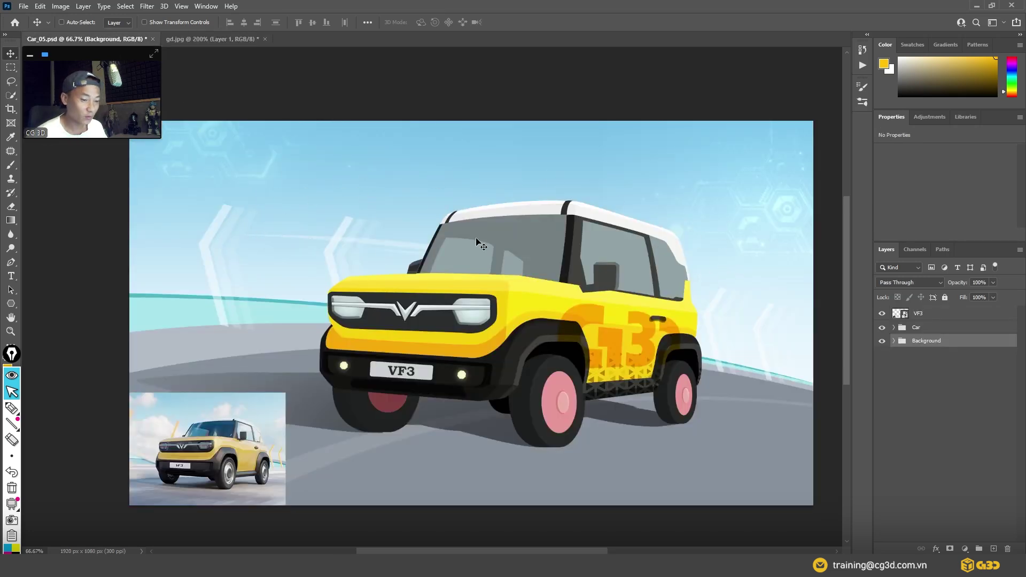
click(216, 39)
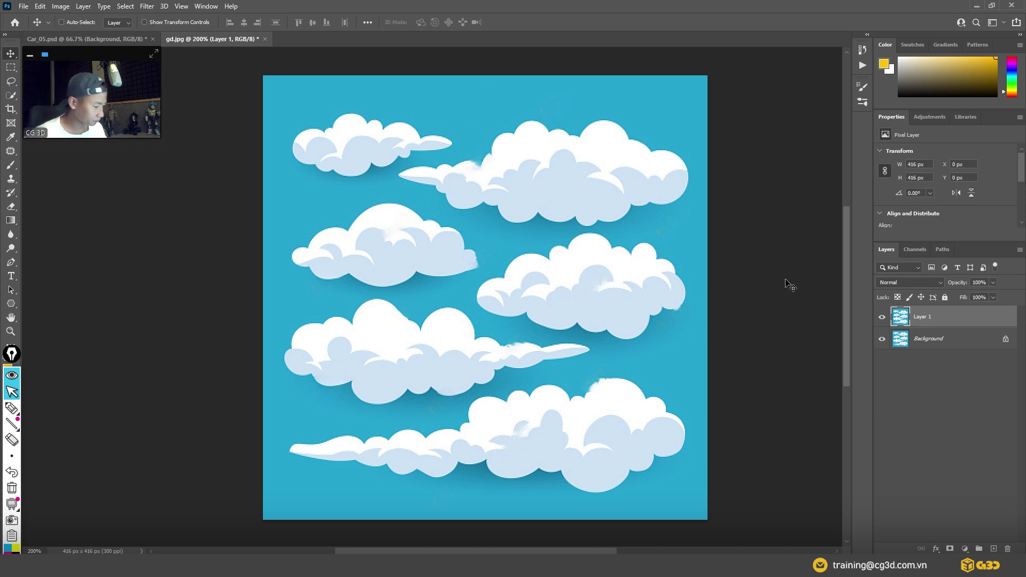
Select the white and light-blue cloud shapes with Color Range at Fuzziness 40
scroll(422, 348, up, 1)
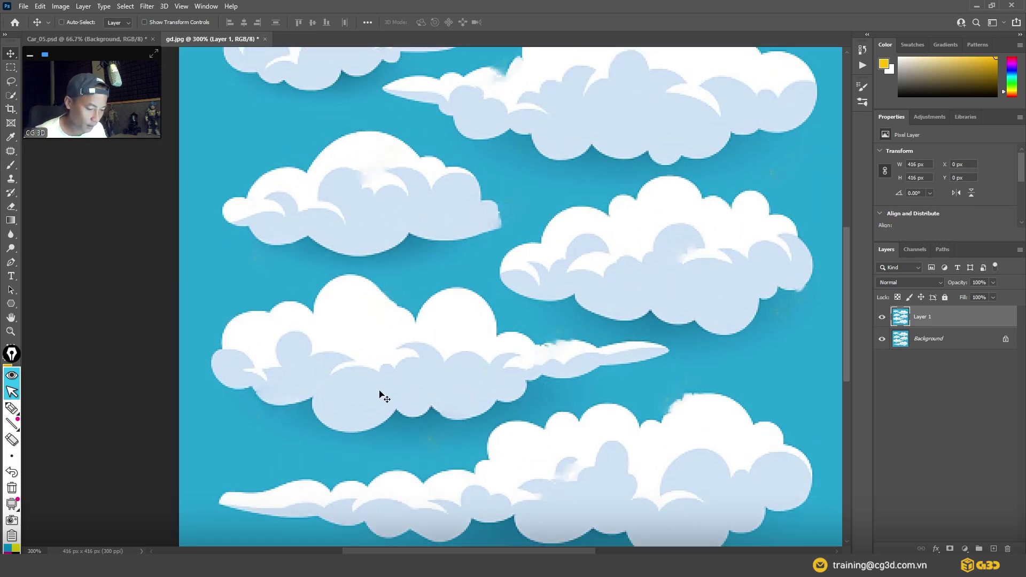
scroll(426, 400, up, 2)
drag(462, 434, 463, 440)
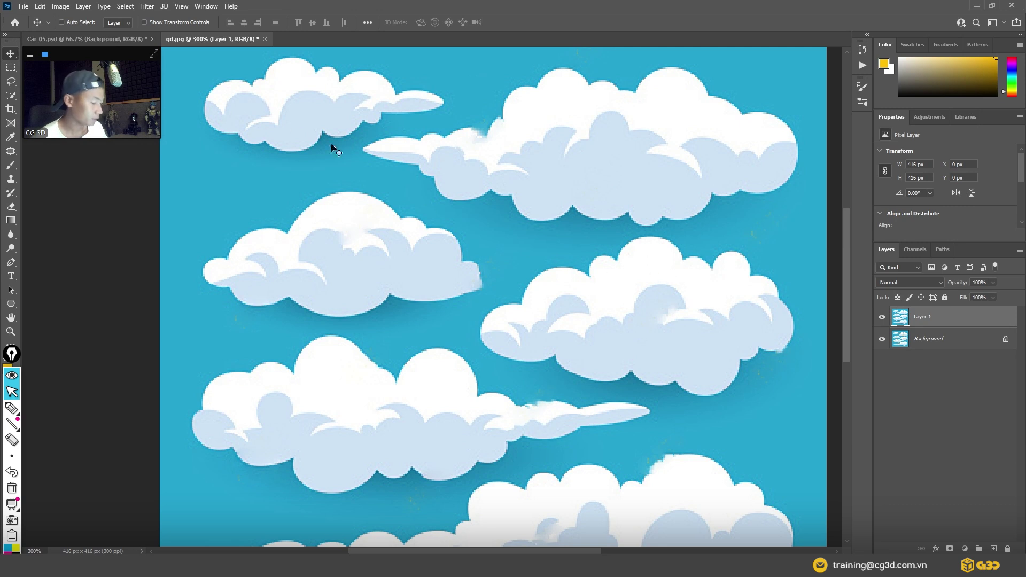
click(124, 7)
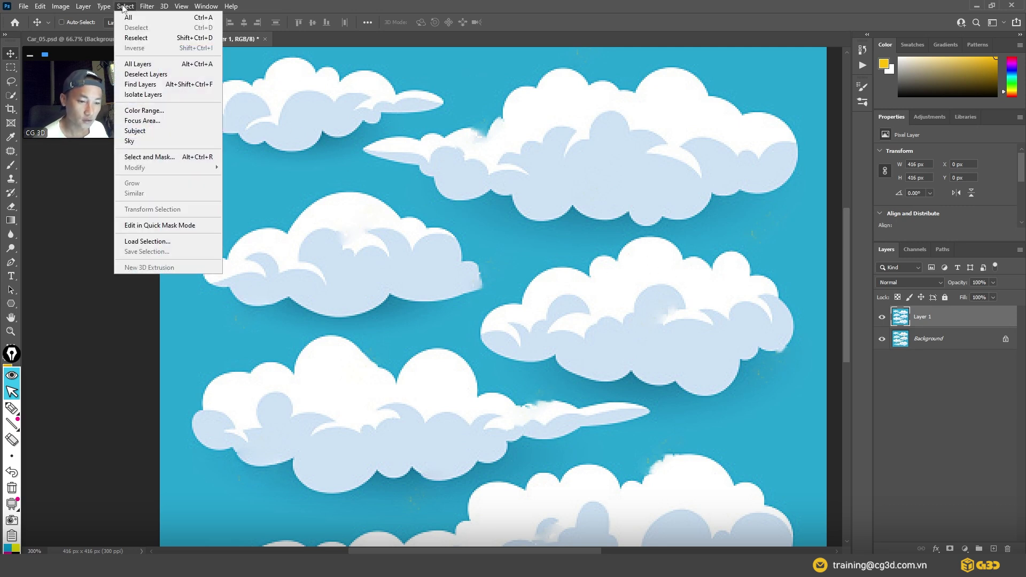
click(151, 112)
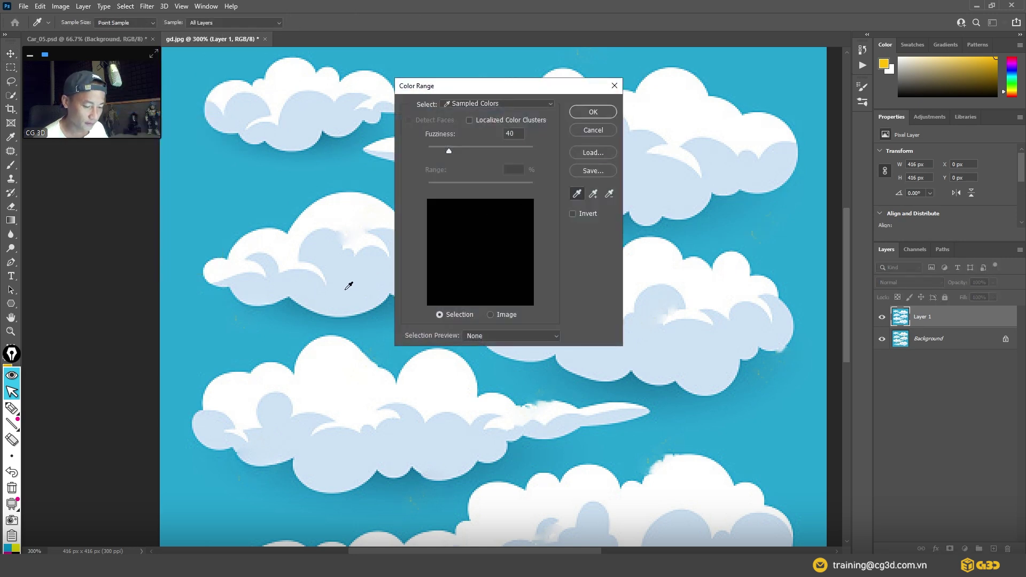
click(350, 204)
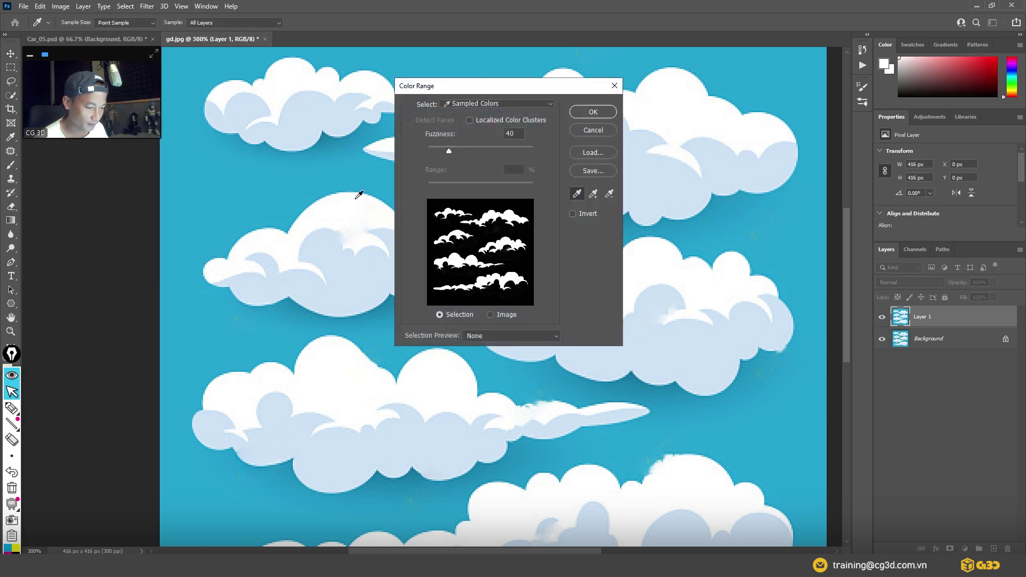
shift+click(357, 287)
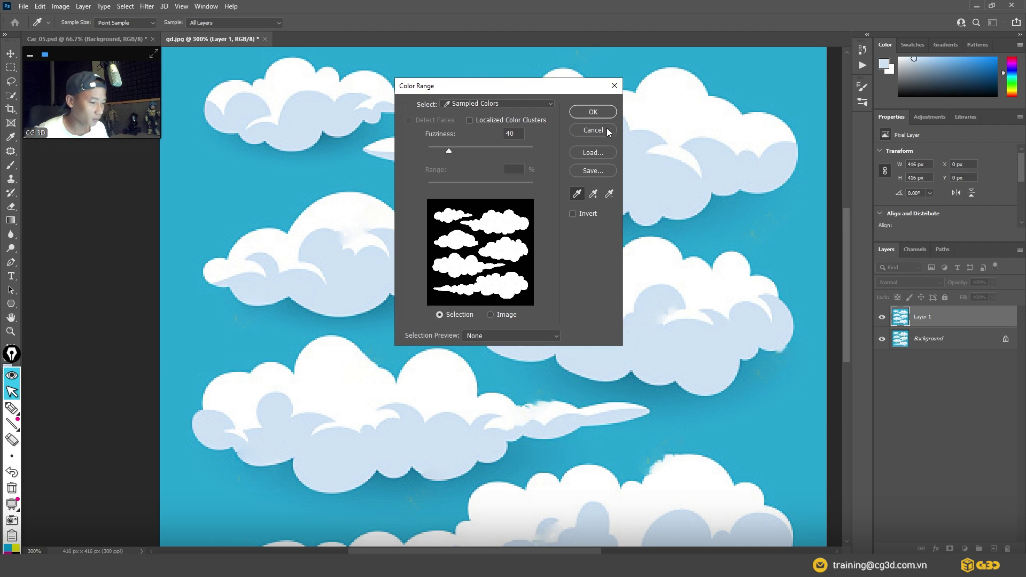
click(592, 111)
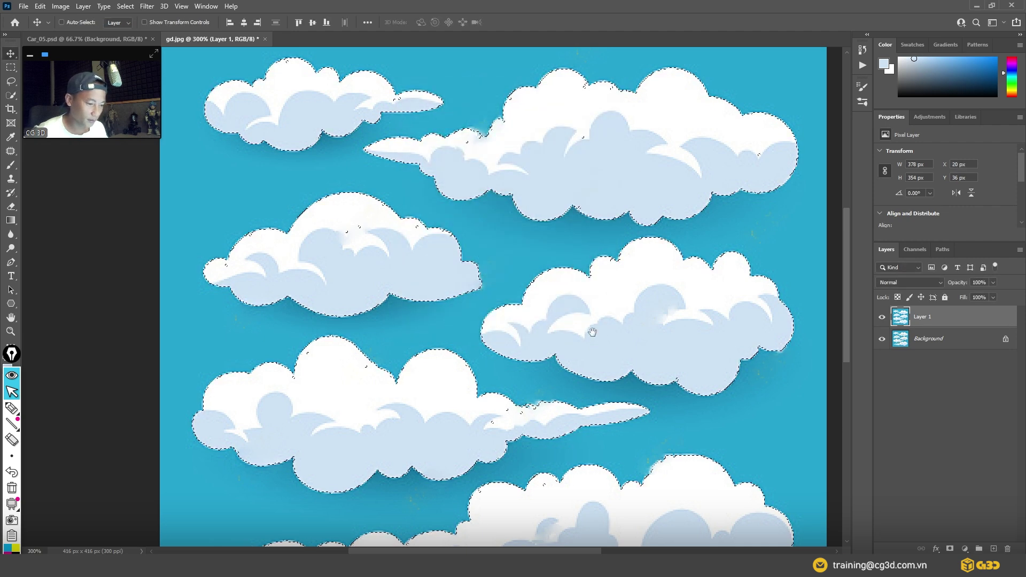
Zoom in and pan across the clouds to inspect the colour-range selection
mouse_move(592, 329)
mouse_down()
mouse_move(482, 374)
mouse_move(495, 362)
mouse_up()
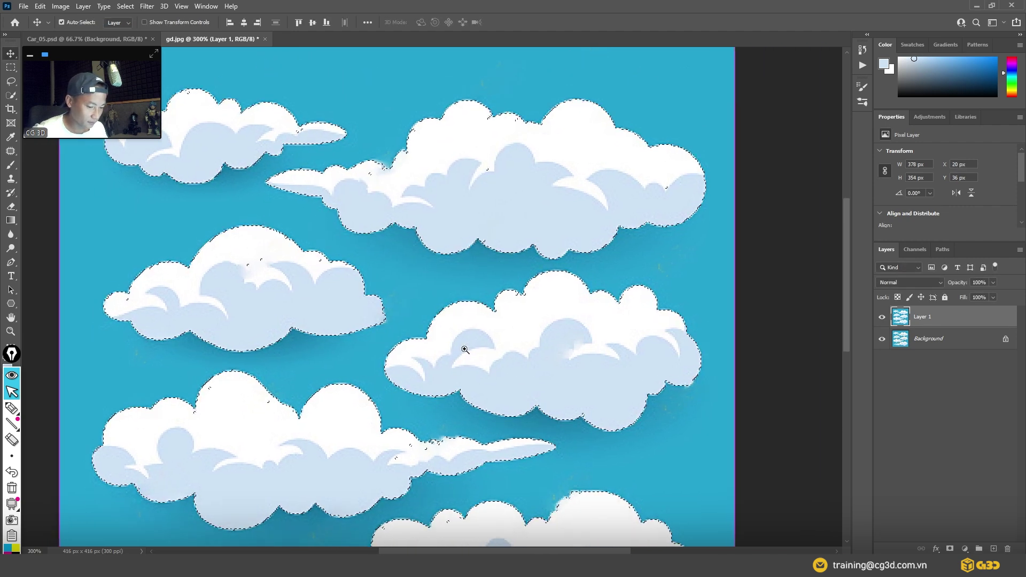
scroll(465, 348, up, 3)
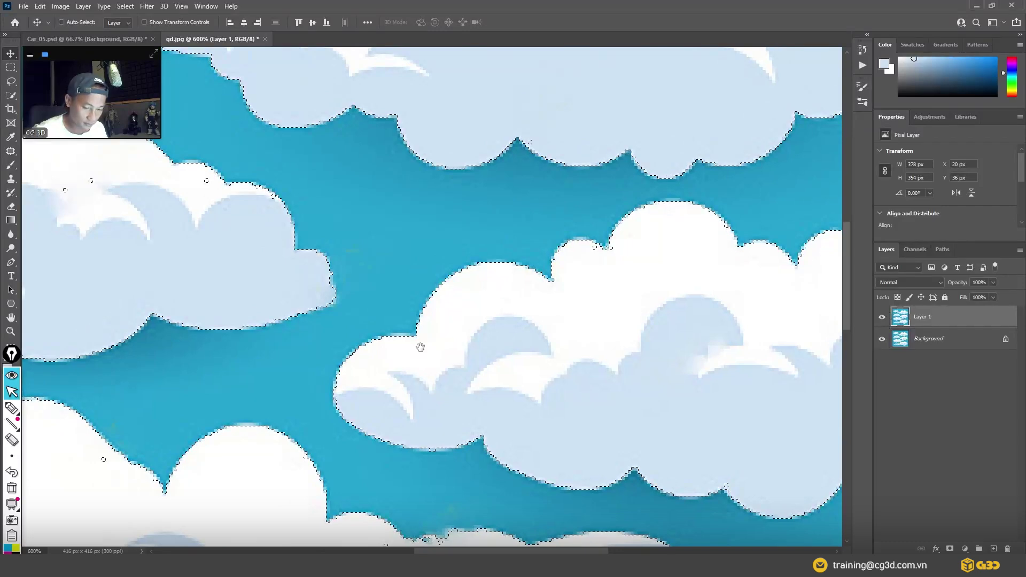
drag(419, 348, 561, 393)
drag(334, 293, 391, 350)
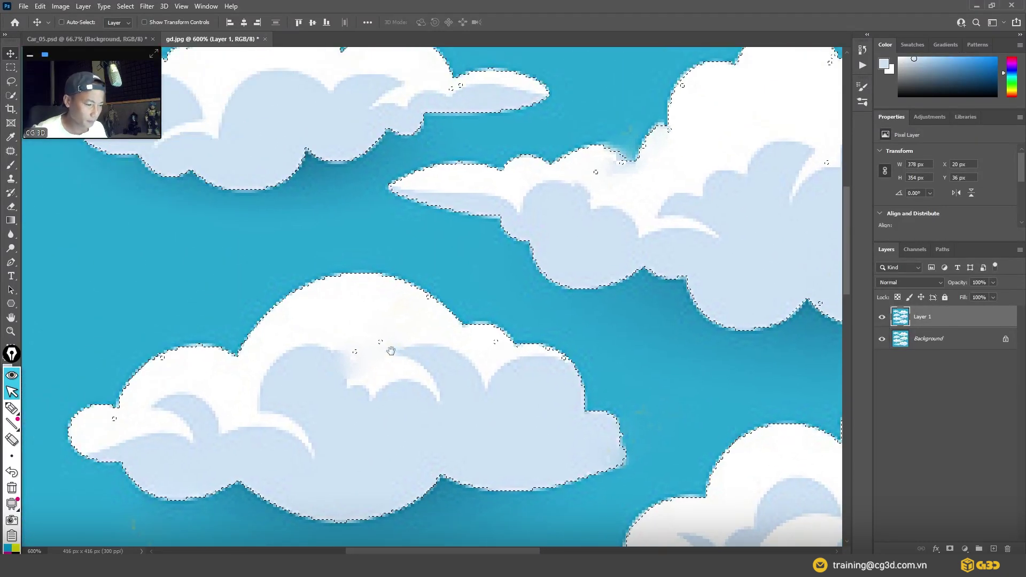
scroll(374, 347, up, 1)
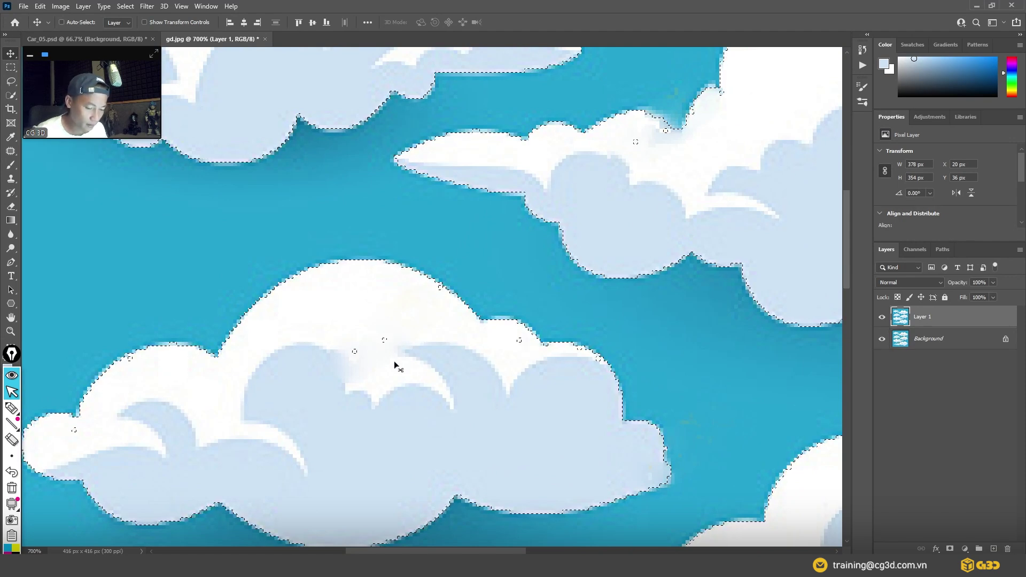
scroll(383, 356, up, 1)
drag(384, 367, 442, 371)
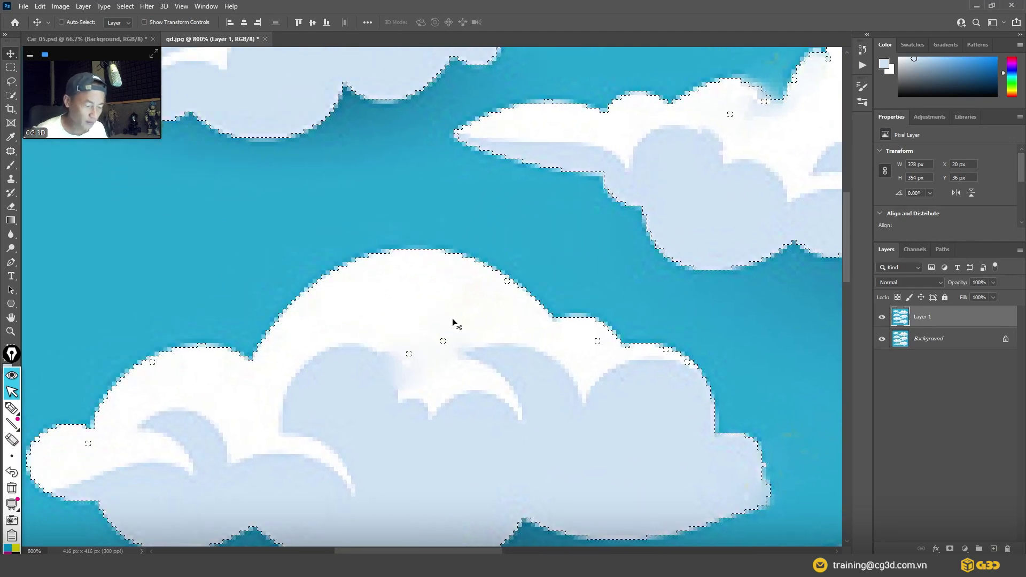
Lasso-add missed spots and edge gaps to the cloud selection, undoing a mistaken subtraction
click(10, 82)
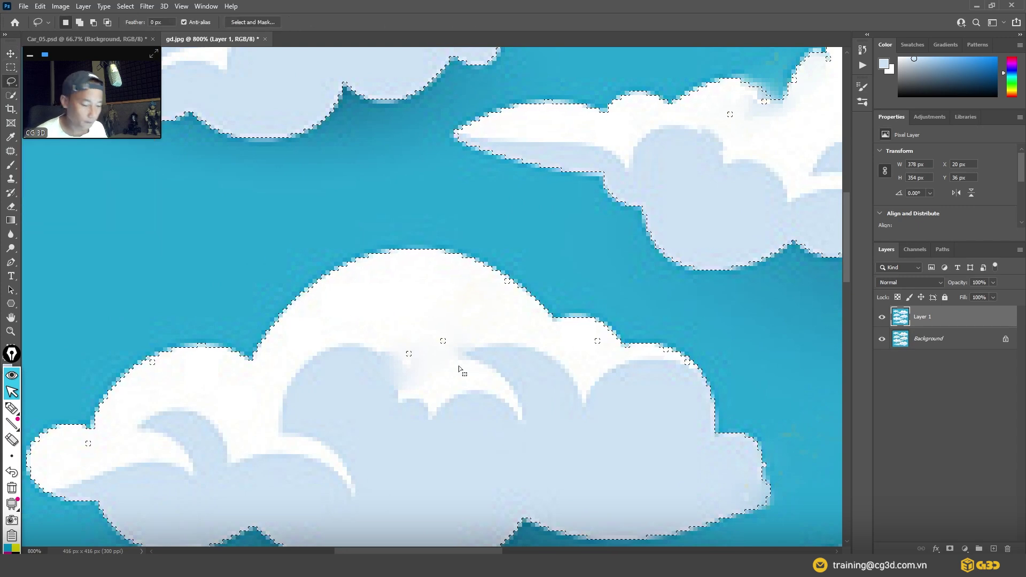
key(shift)
drag(390, 372, 395, 377)
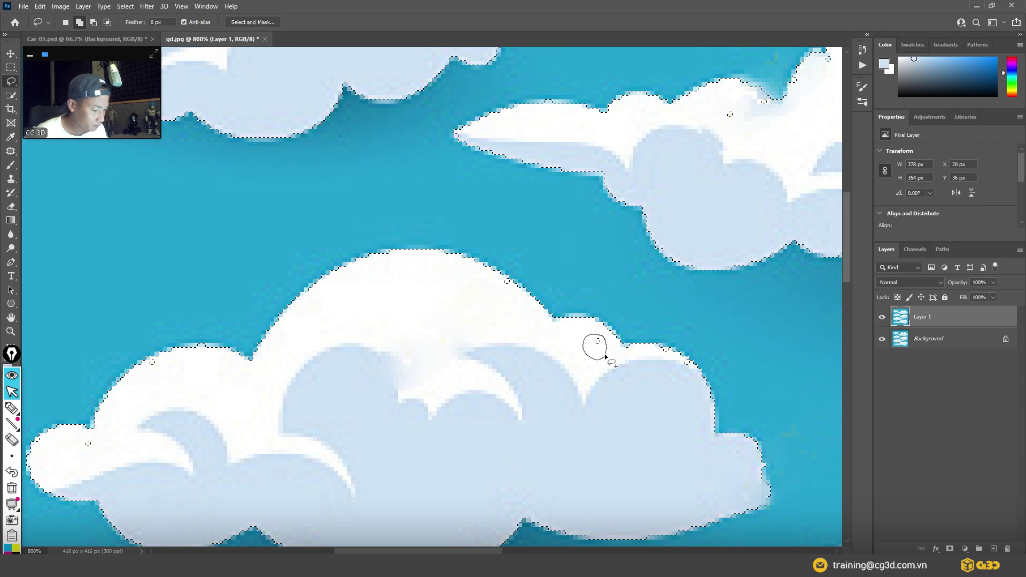
drag(606, 357, 591, 359)
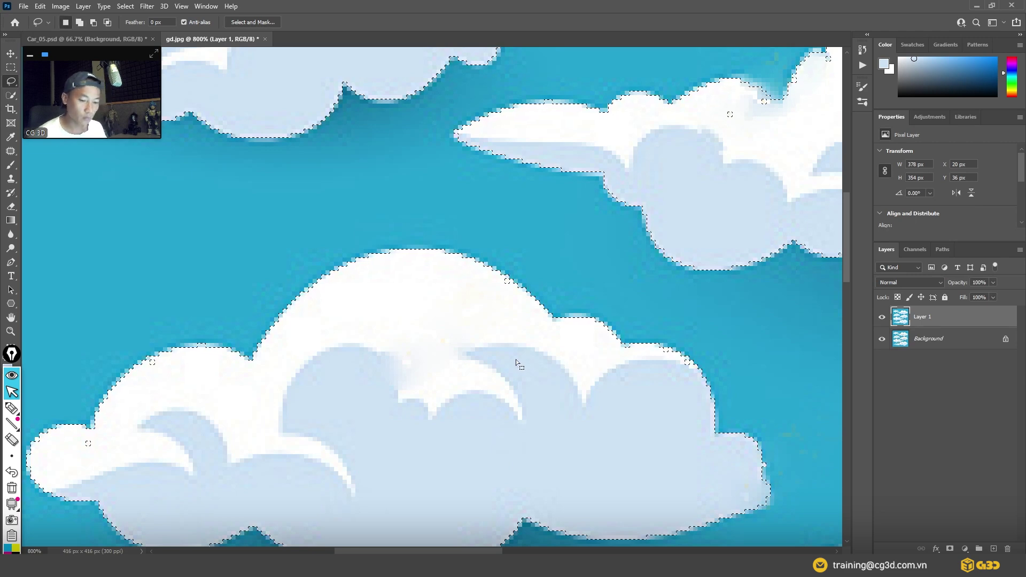
key(alt)
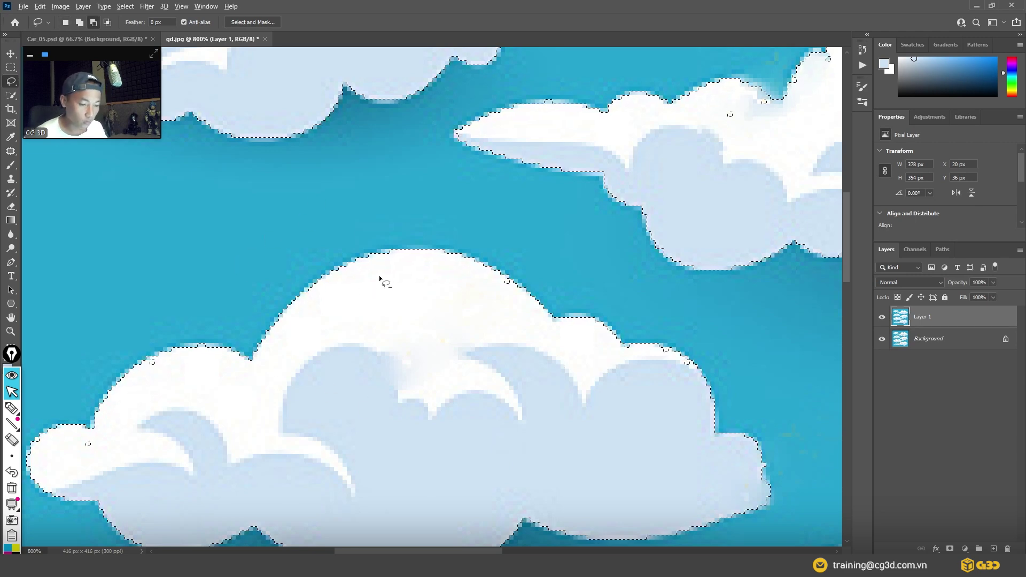
drag(297, 204, 284, 223)
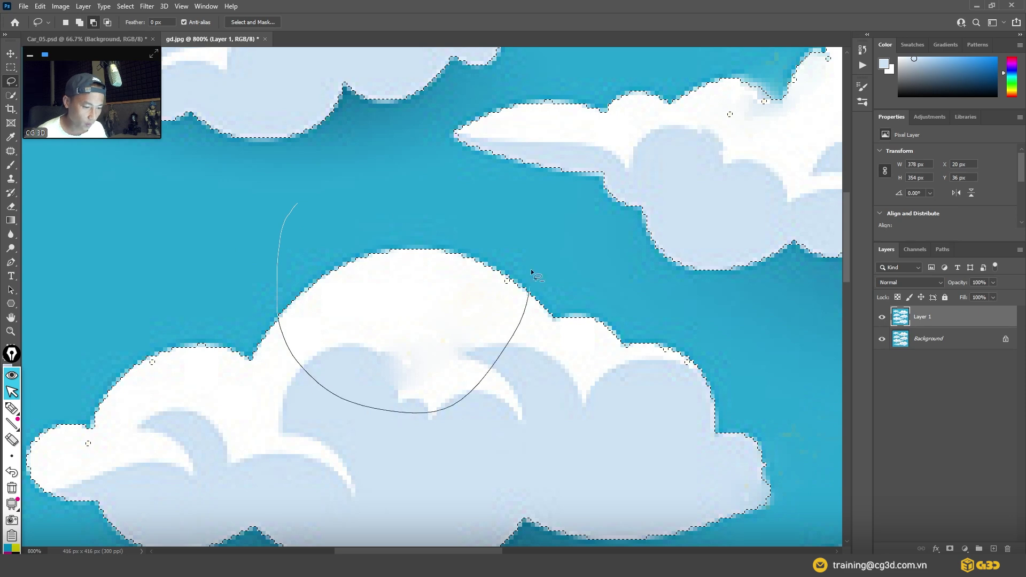
drag(297, 365, 300, 206)
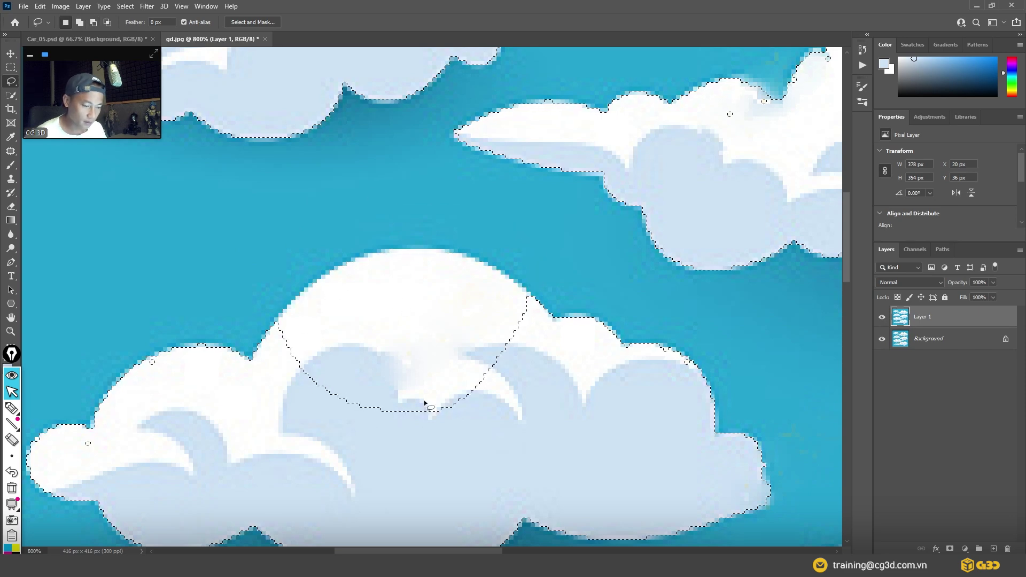
key(ctrl+z)
Add one more missed cloud area with Shift-Lasso and zoom back out to check
scroll(298, 406, left, 3)
scroll(298, 406, down, 1)
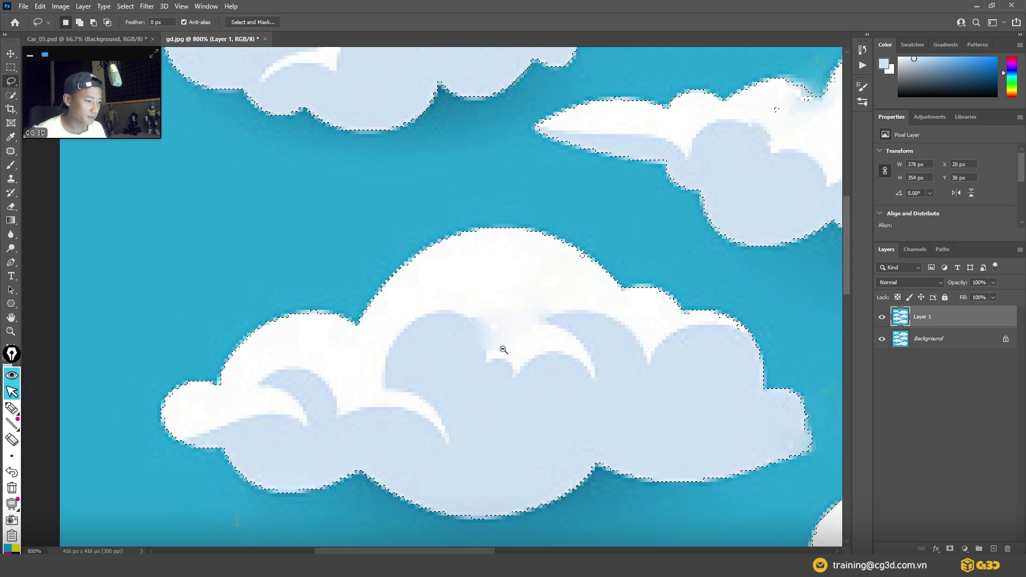
scroll(401, 360, down, 1)
scroll(499, 348, up, 5)
key(shift)
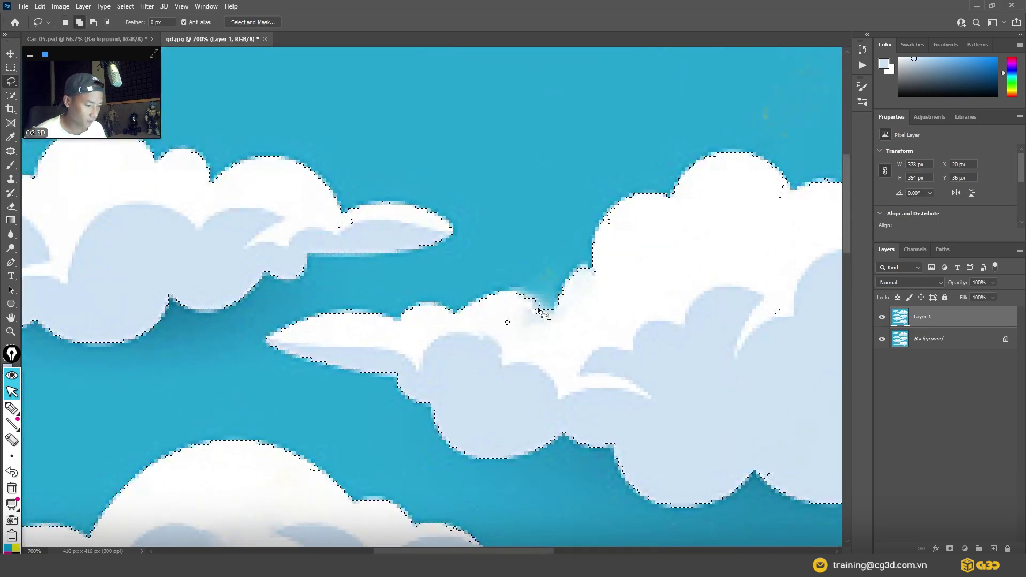
drag(532, 329, 514, 341)
scroll(536, 348, down, 4)
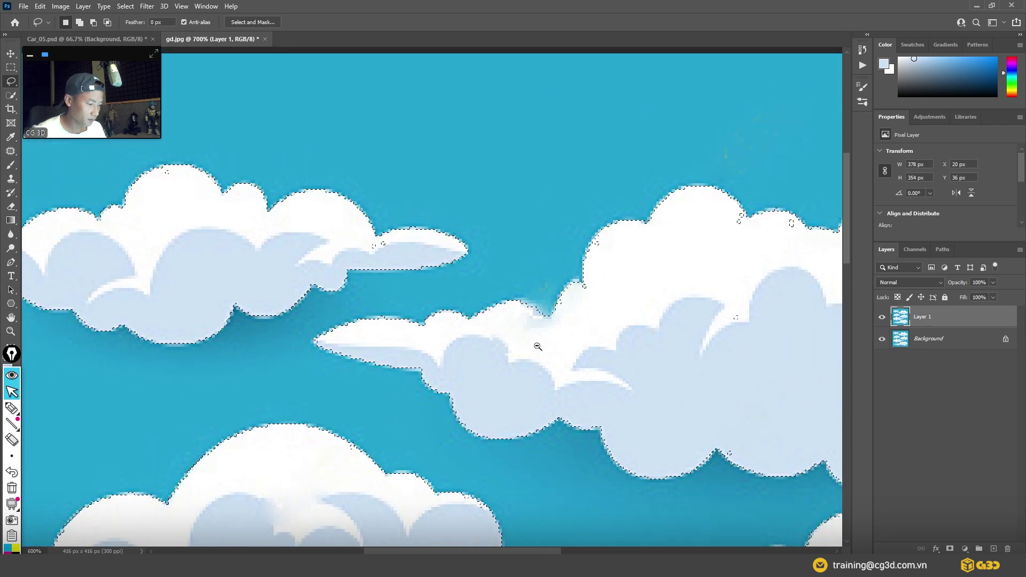
scroll(563, 420, down, 2)
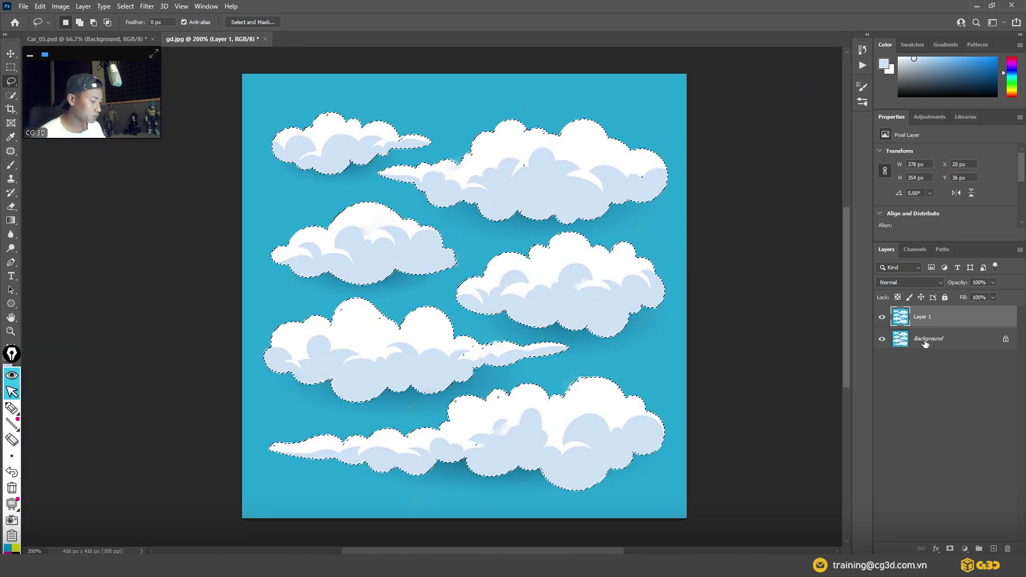
Copy the selected clouds to a new Layer 2 and hide the blue sky background
key(ctrl+j)
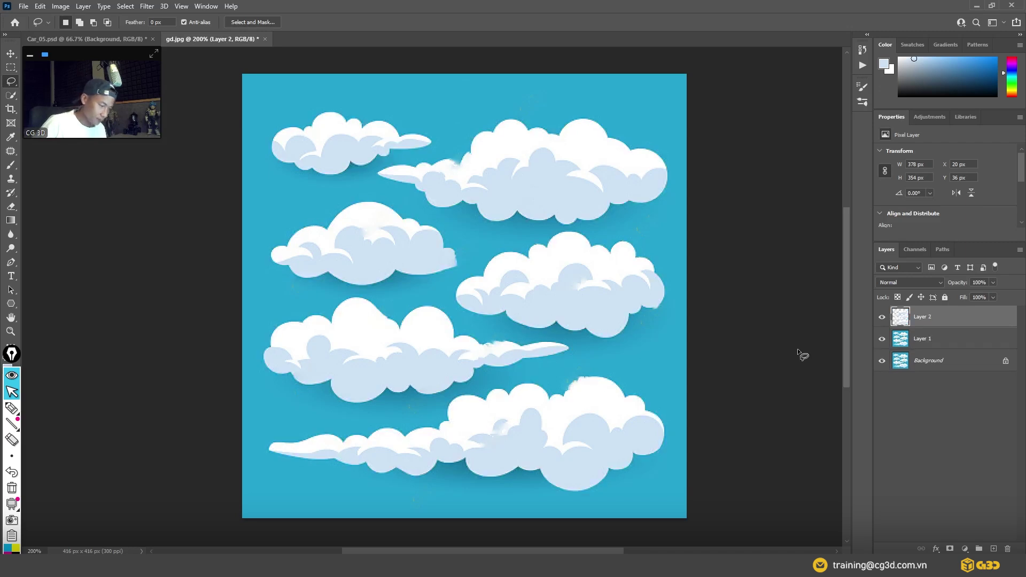
click(882, 361)
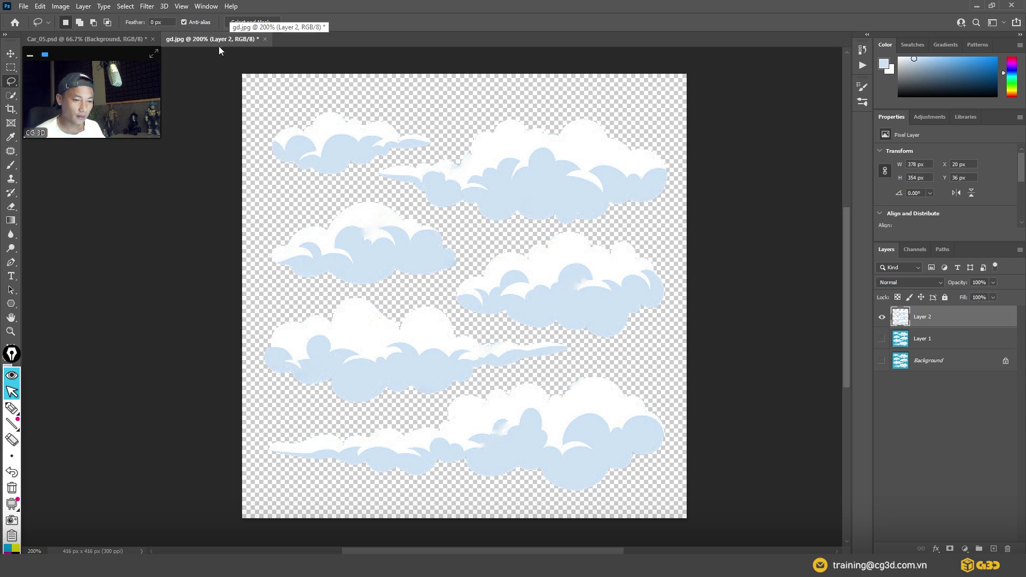
Drag the cloud layer from gd.jpg into Car_05.psd and place it in the sky left of the car
mouse_move(220, 39)
mouse_down()
mouse_move(208, 212)
mouse_move(144, 282)
mouse_up()
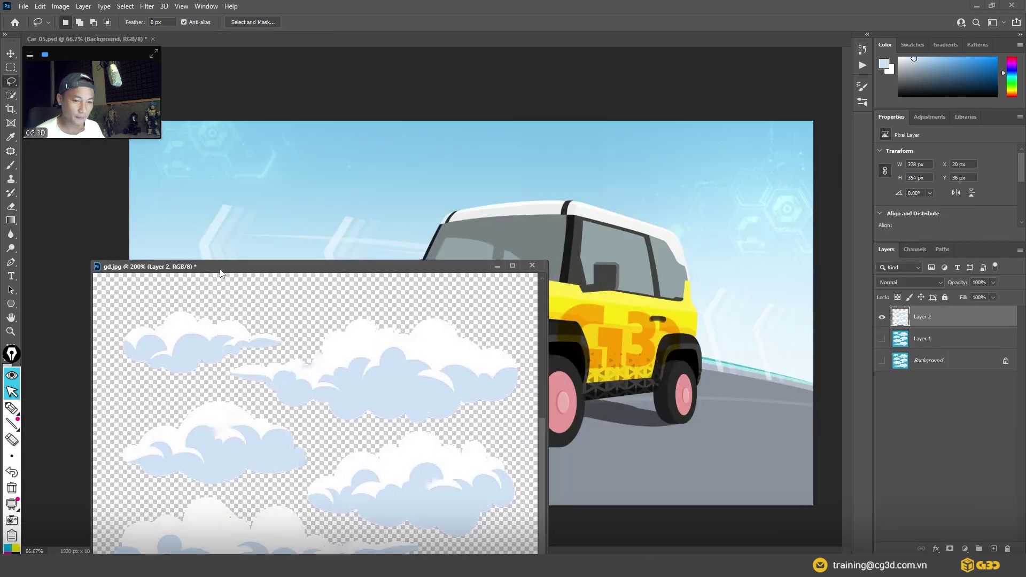
click(10, 56)
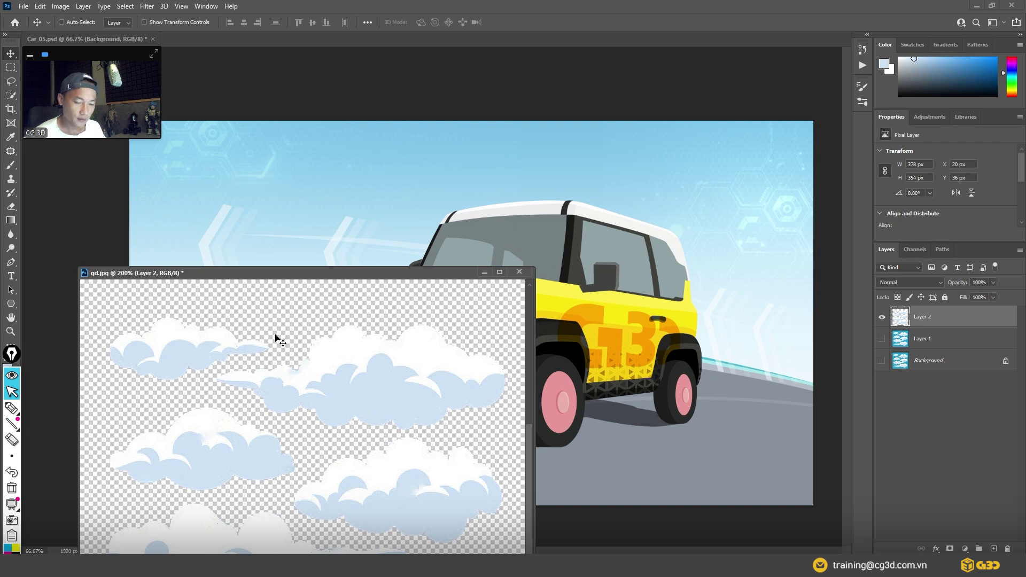
drag(318, 278, 209, 358)
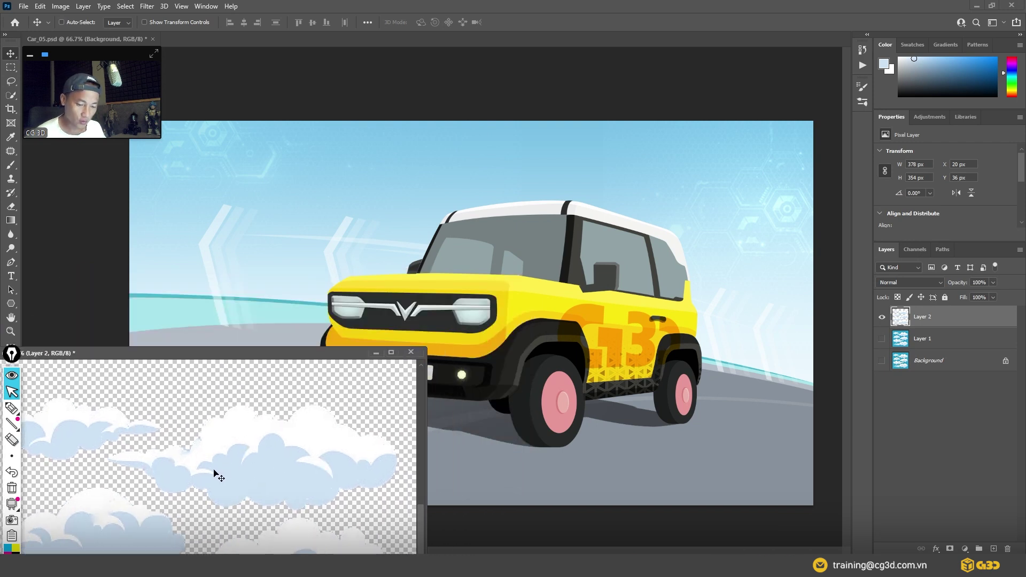
drag(214, 472, 281, 332)
mouse_move(366, 205)
mouse_down()
mouse_move(324, 192)
mouse_move(368, 185)
mouse_up()
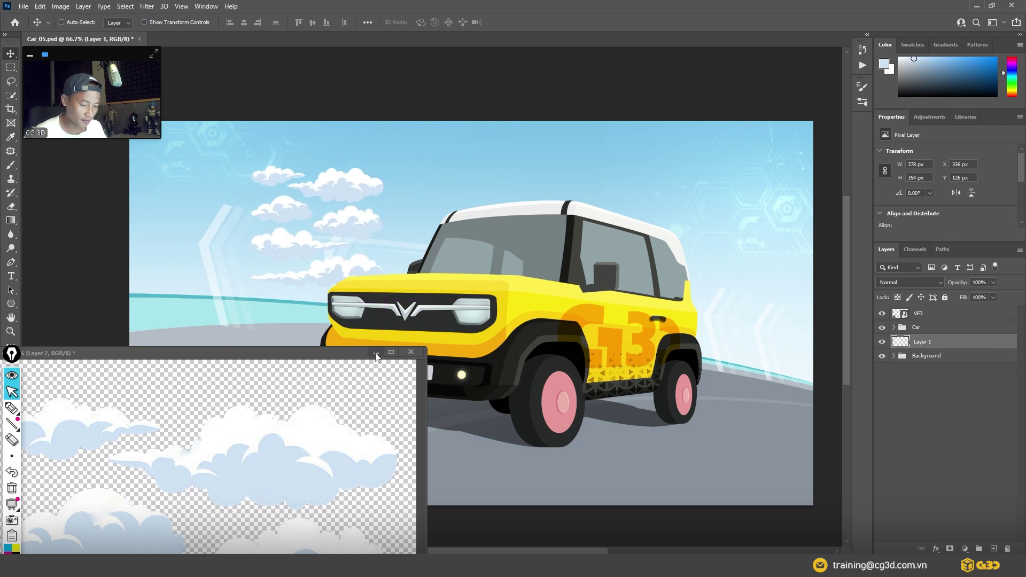
click(376, 353)
mouse_move(334, 189)
mouse_down()
mouse_move(303, 167)
mouse_move(324, 169)
mouse_move(305, 169)
mouse_up()
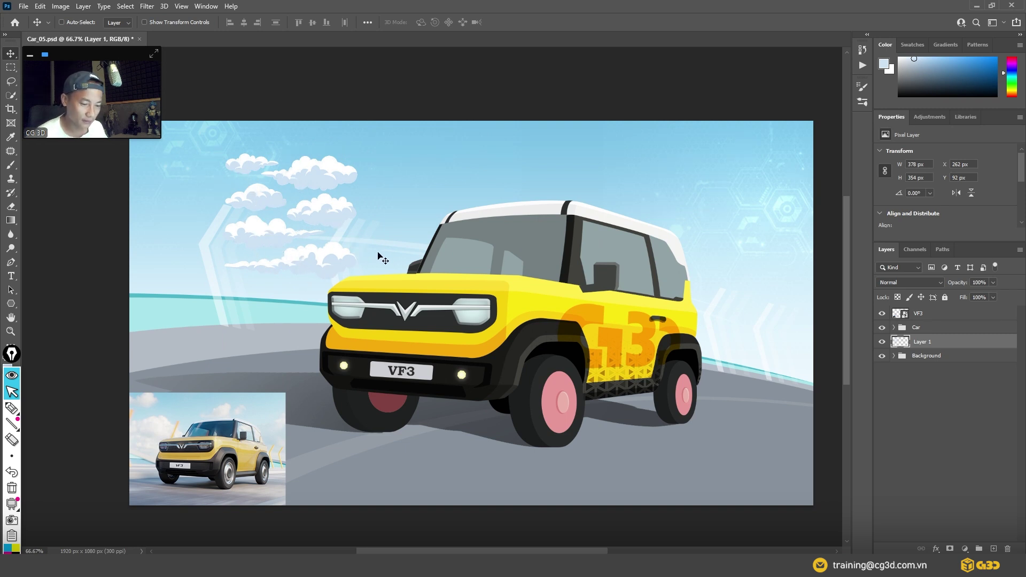
Move the clouds up and left, then lasso the lowest cloud
drag(336, 251, 314, 248)
scroll(320, 267, up, 2)
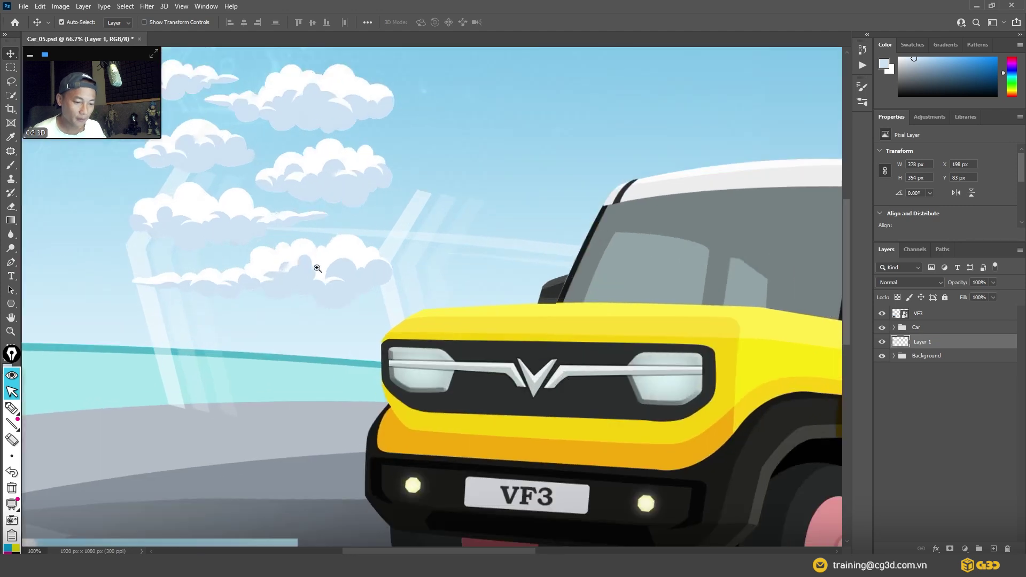
drag(409, 363, 398, 379)
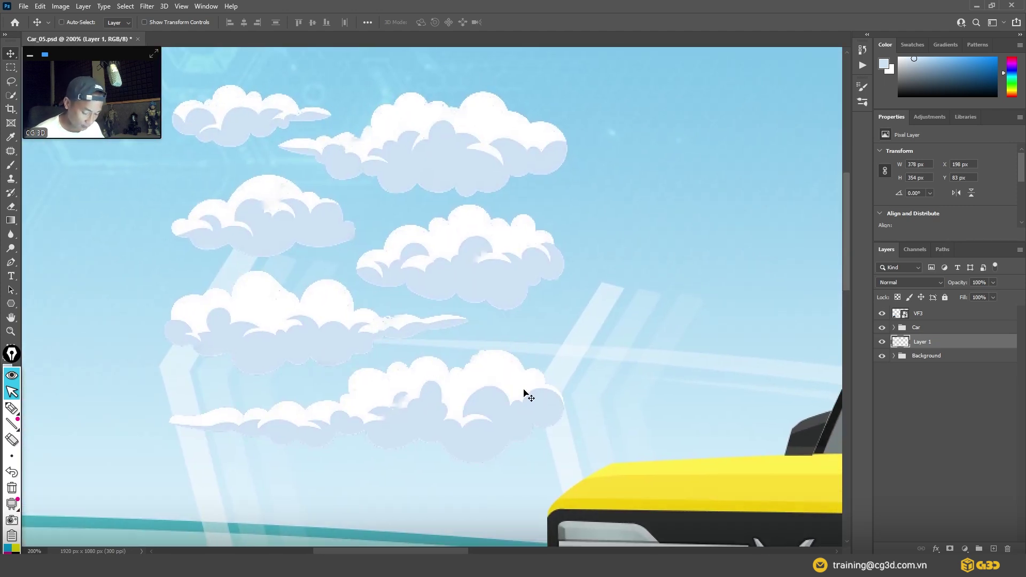
key(l)
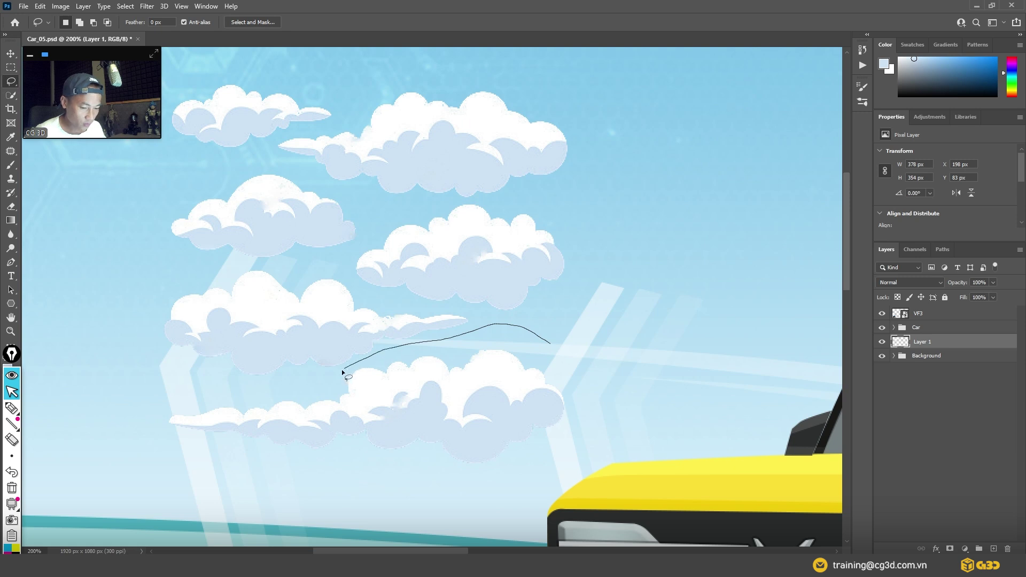
drag(170, 475, 516, 492)
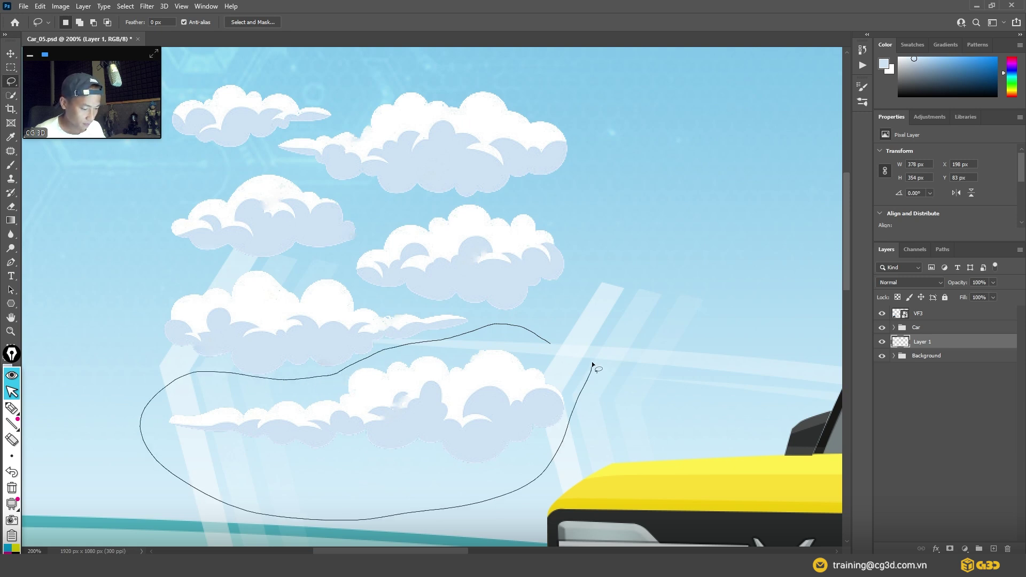
drag(591, 361, 590, 386)
Cut the lowest cloud and paste it onto its own layer
key(Delete)
key(ctrl+d)
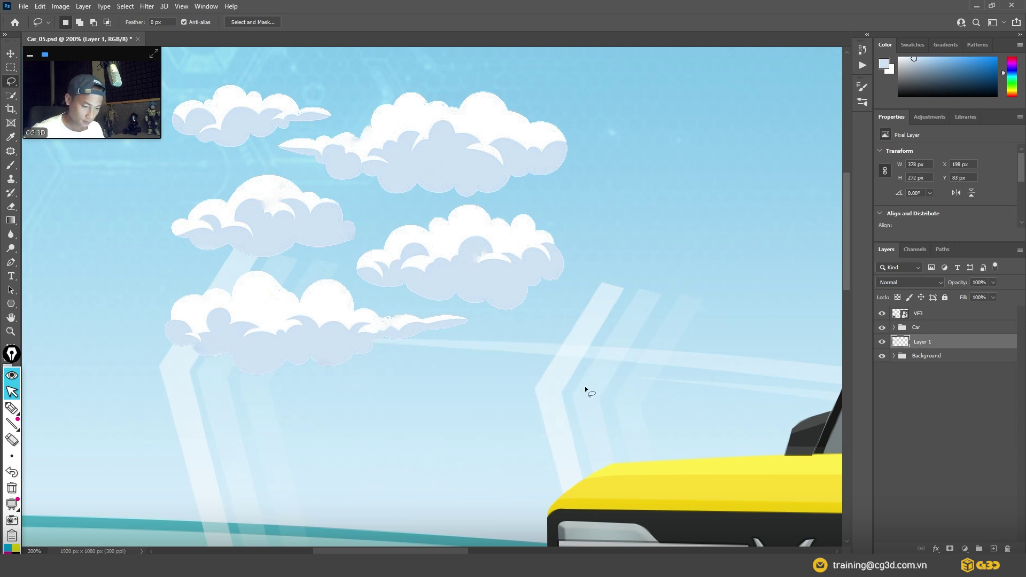
key(ctrl+v)
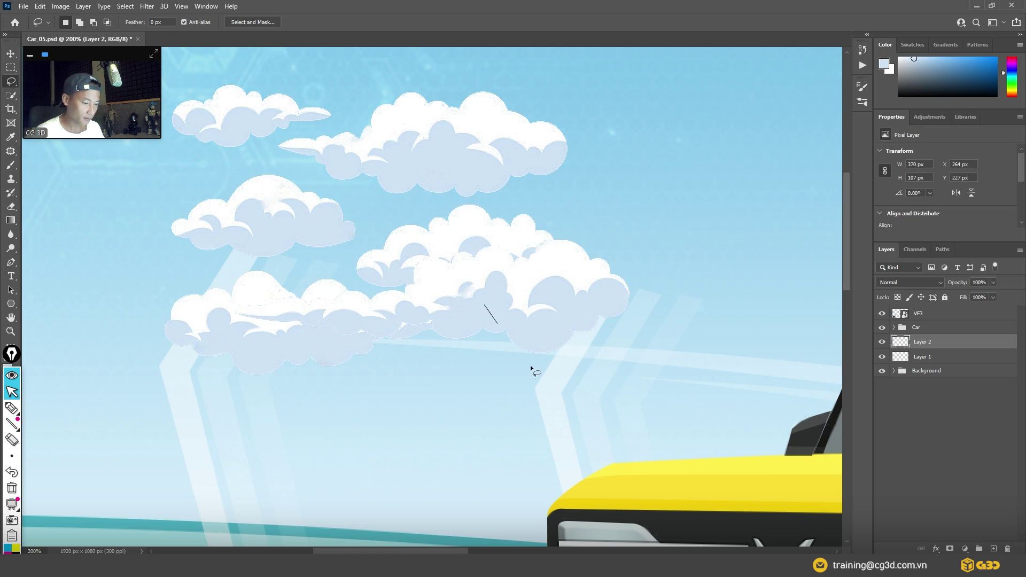
mouse_move(532, 368)
mouse_down()
mouse_move(615, 380)
mouse_move(829, 484)
mouse_up()
key(Escape)
key(v)
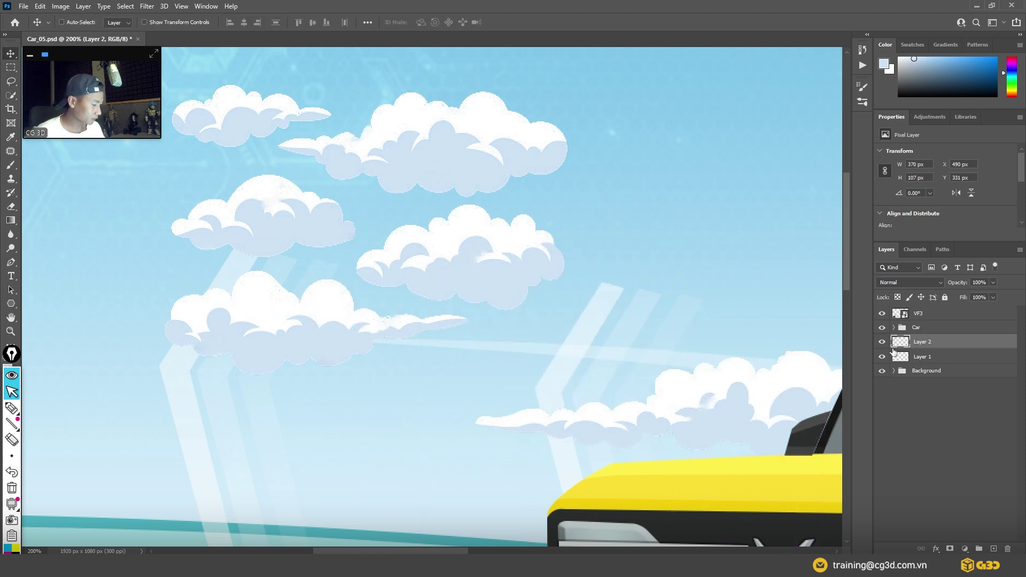
Hide the pasted cloud layer and make Layer 1 the working layer again
click(882, 342)
click(946, 358)
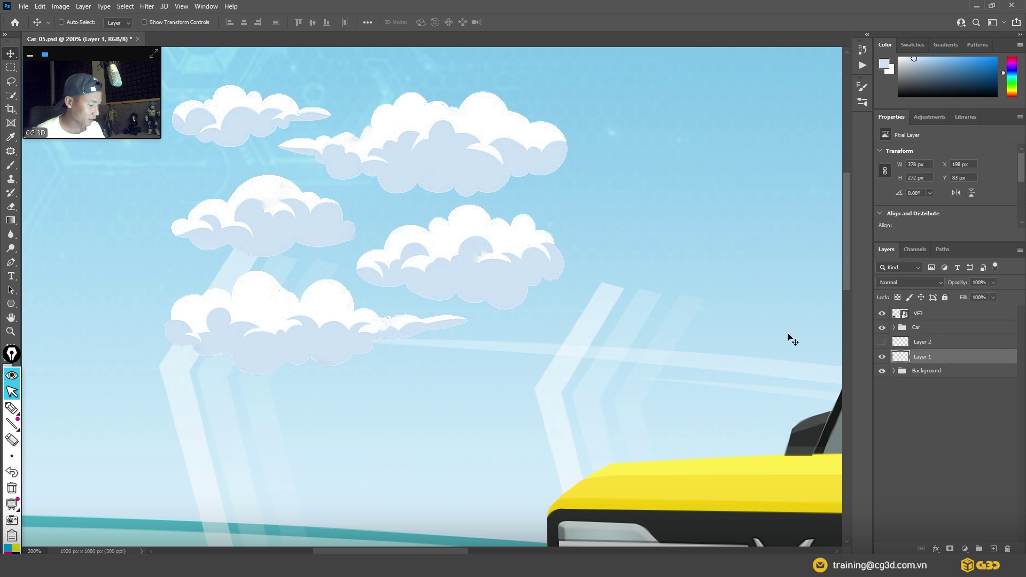
drag(442, 260, 487, 324)
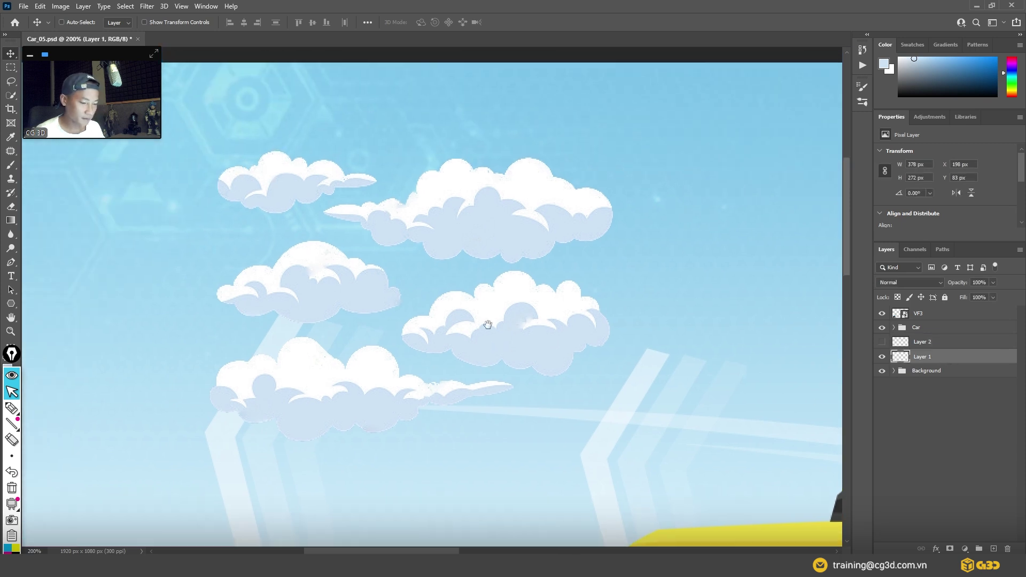
click(9, 82)
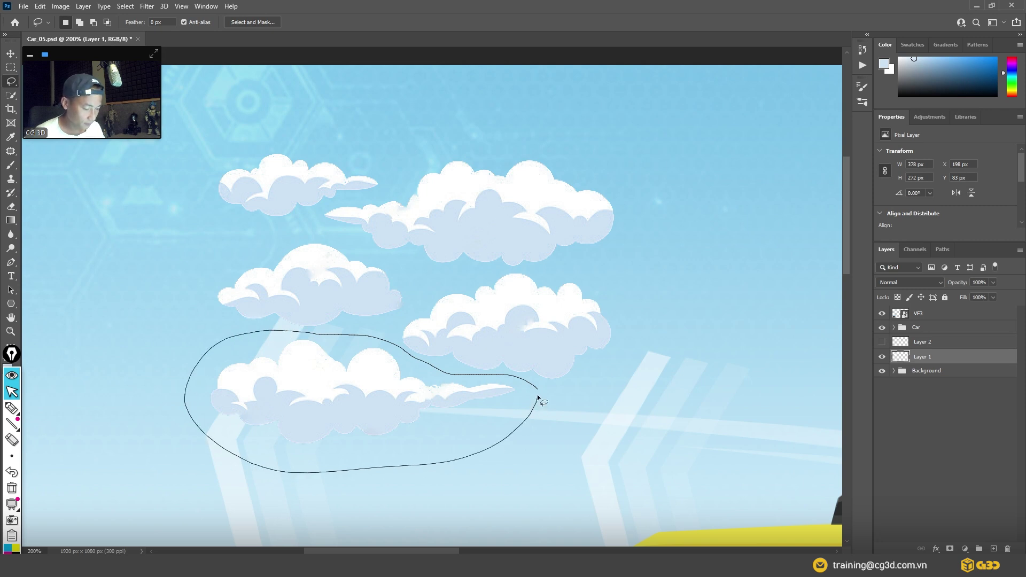
Cut the bottom cloud from Layer 1 onto a new layer, move it right, and hide it
drag(537, 394, 537, 394)
key(Delete)
key(ctrl+d)
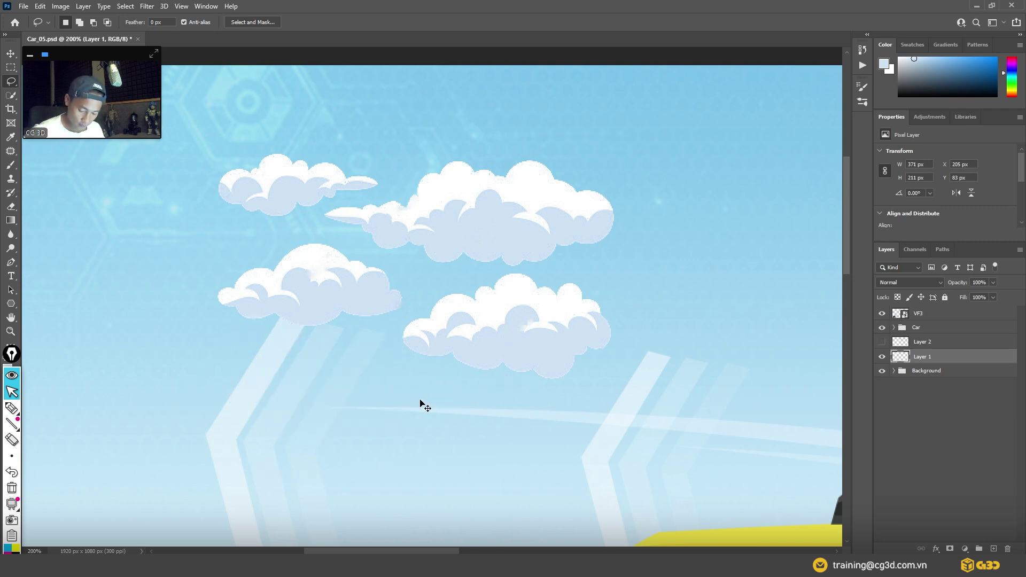
key(ctrl+v)
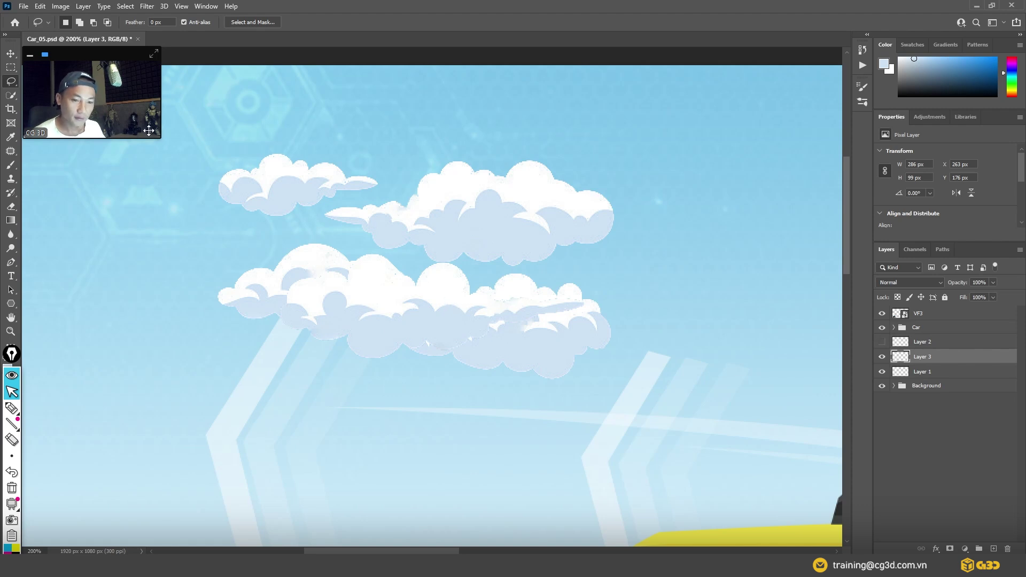
key(v)
mouse_move(398, 314)
mouse_down()
mouse_move(534, 341)
mouse_move(757, 278)
mouse_move(823, 433)
mouse_up()
click(881, 356)
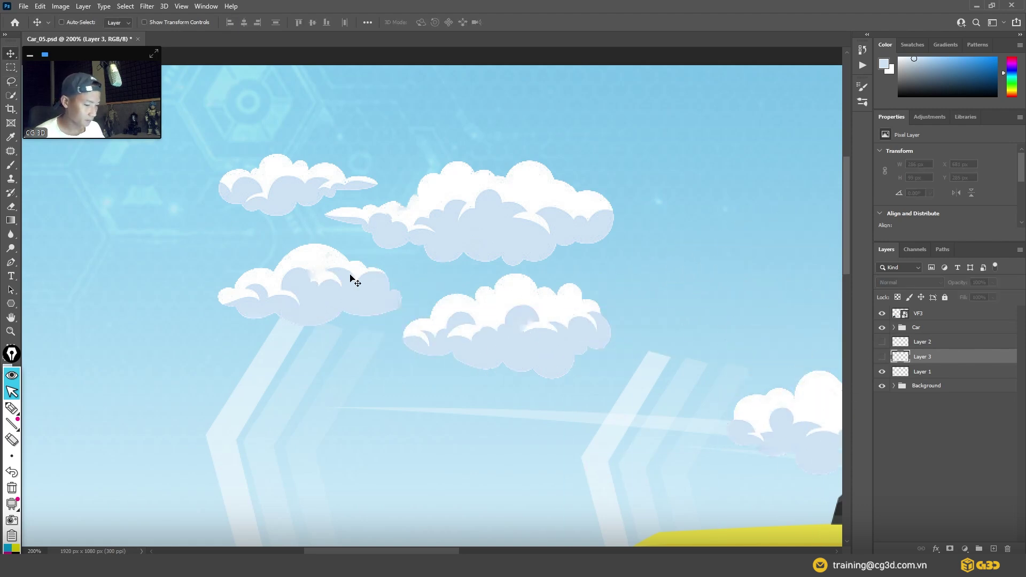
Put the lower cloud on its own layer via Ctrl+Shift+J, hide it, and return to Layer 1
scroll(353, 279, up, 2)
key(l)
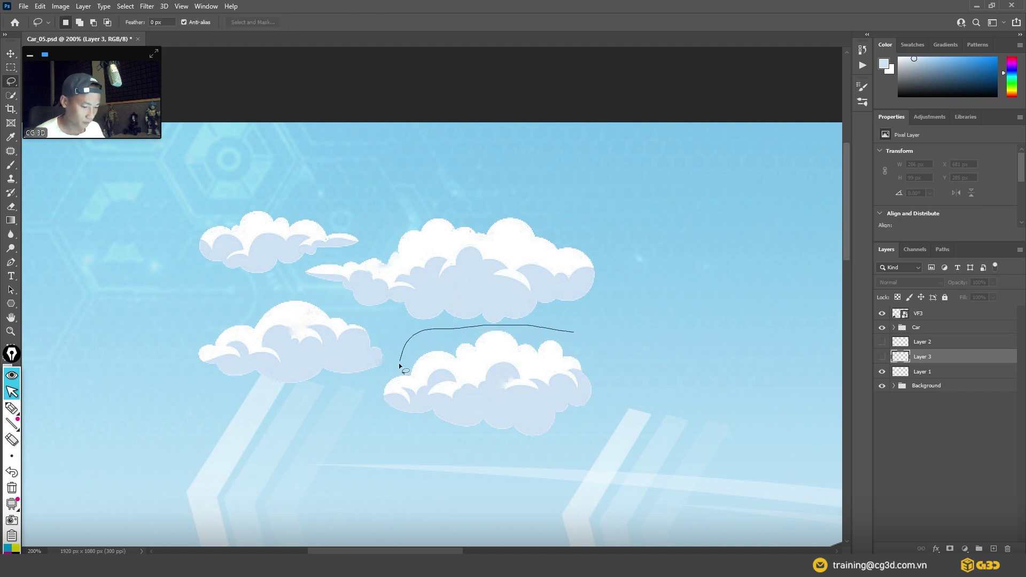
drag(390, 434, 598, 379)
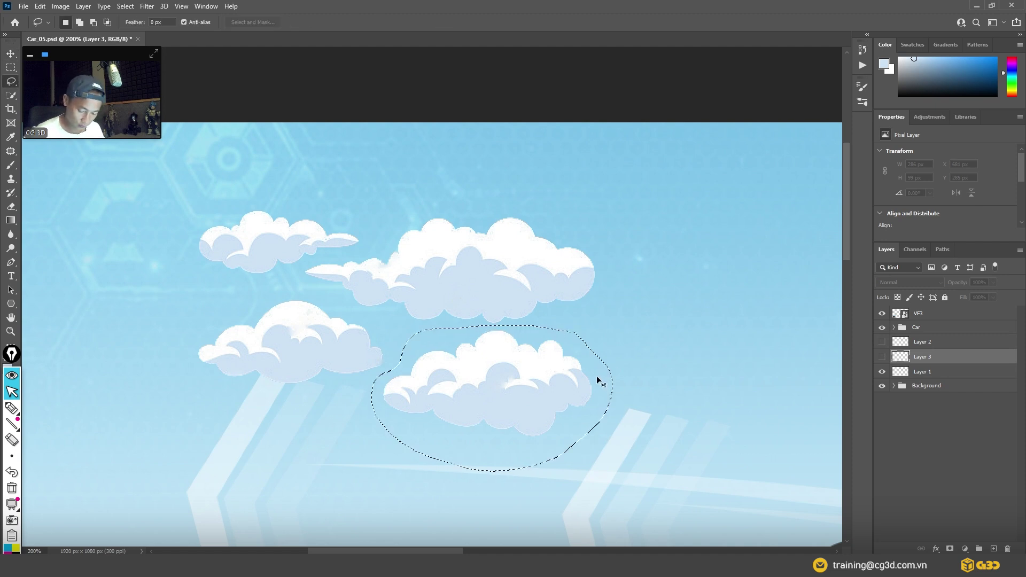
key(ctrl+v)
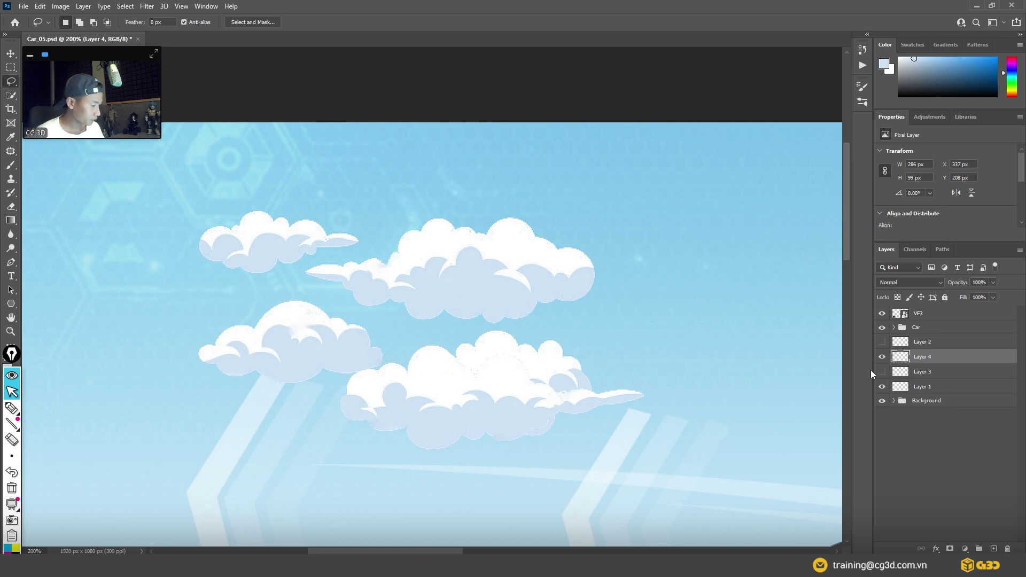
key(ctrl+z)
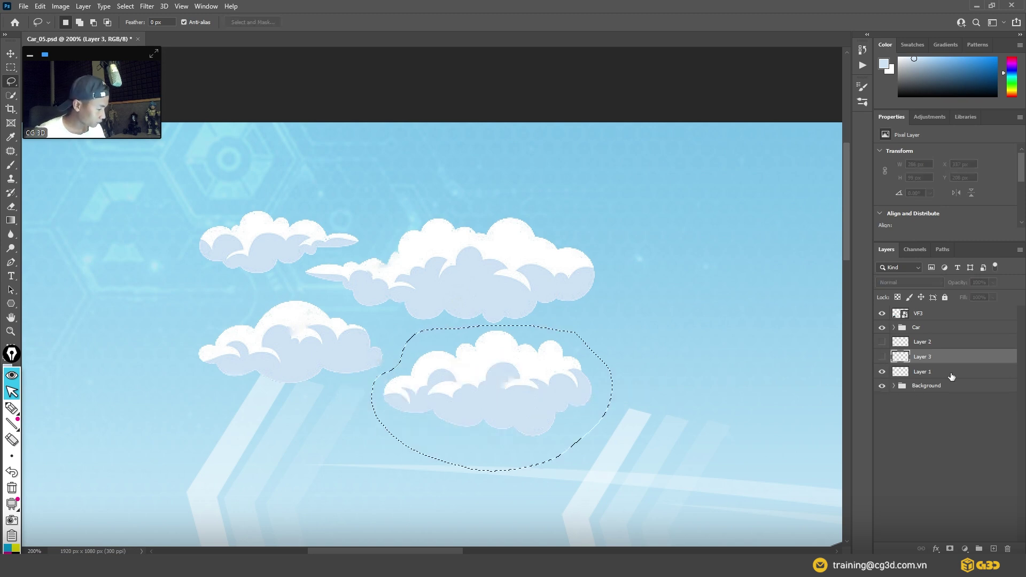
key(ctrl+shift+j)
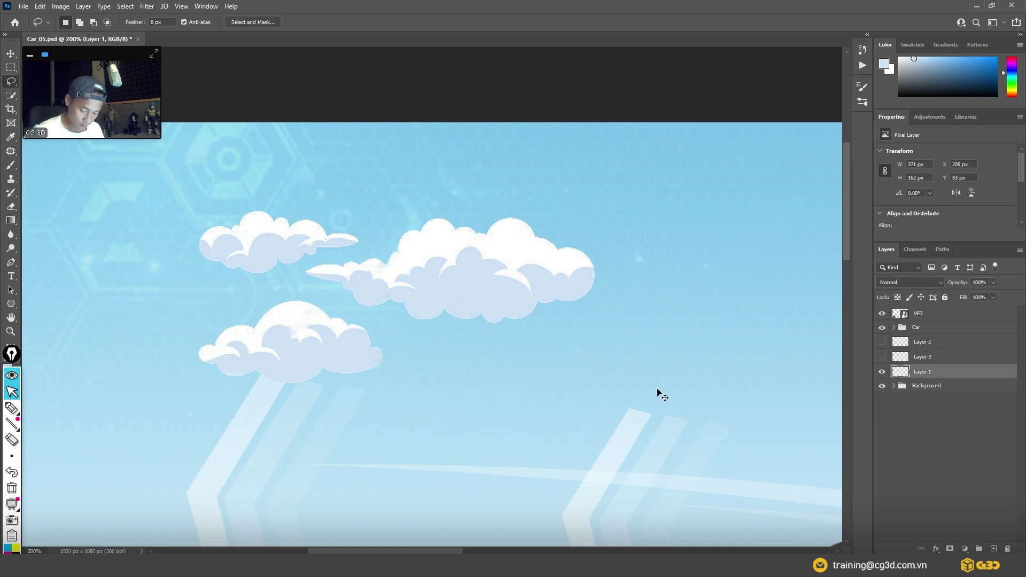
click(881, 371)
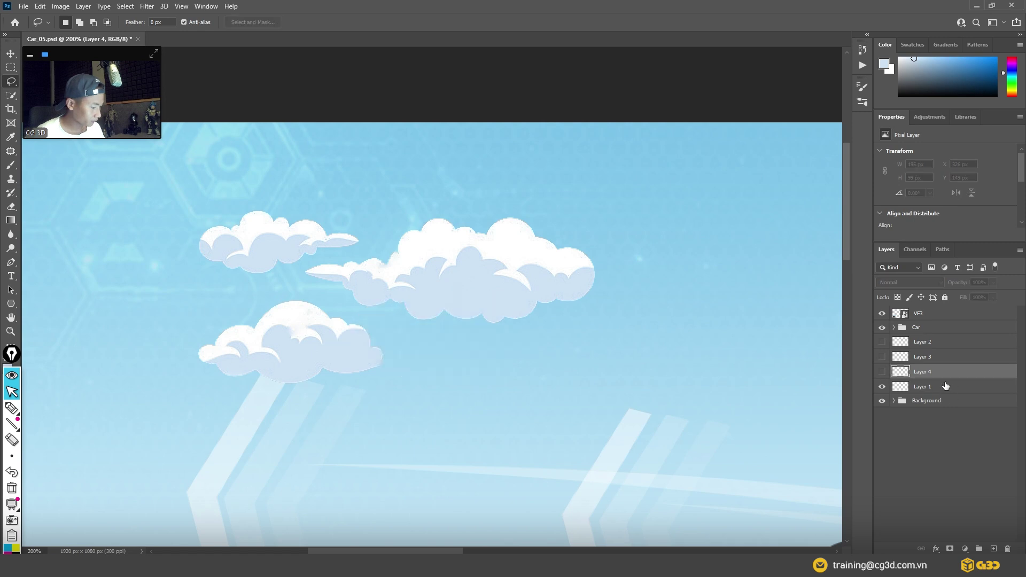
click(921, 386)
Cut the left lower cloud from Layer 1 onto its own new layer
drag(394, 328, 362, 315)
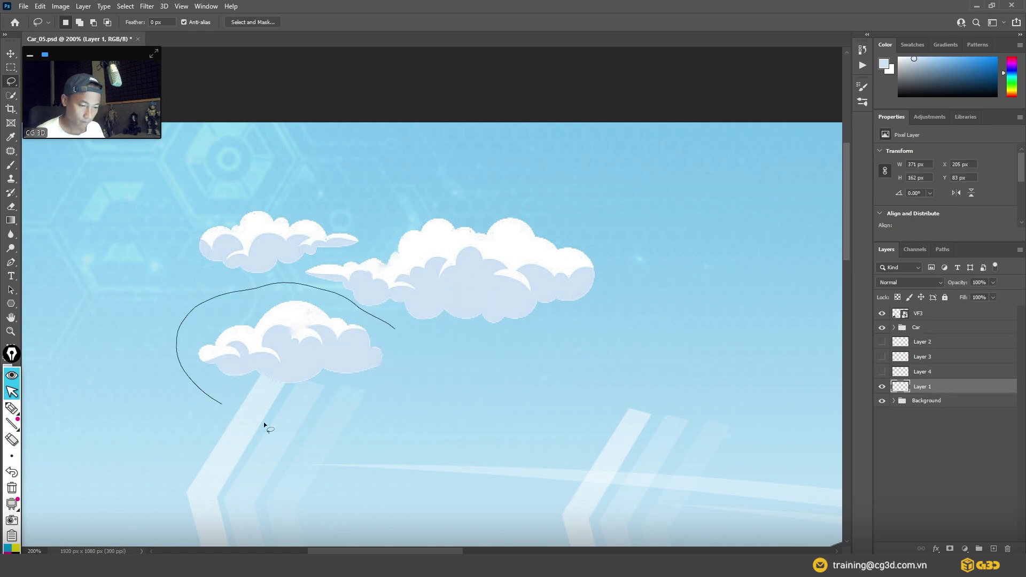
drag(264, 422, 412, 352)
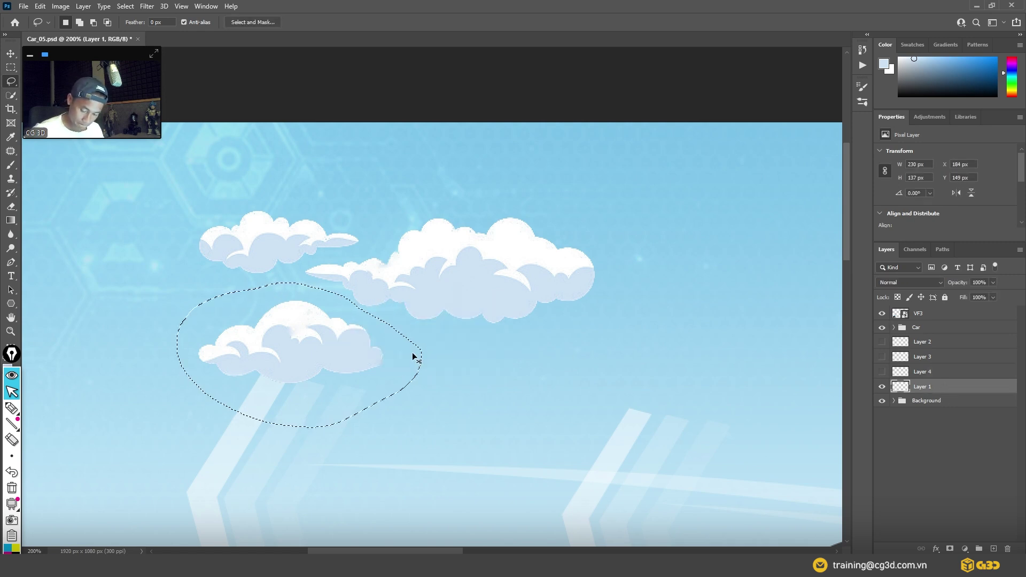
key(ctrl+x)
key(ctrl+v)
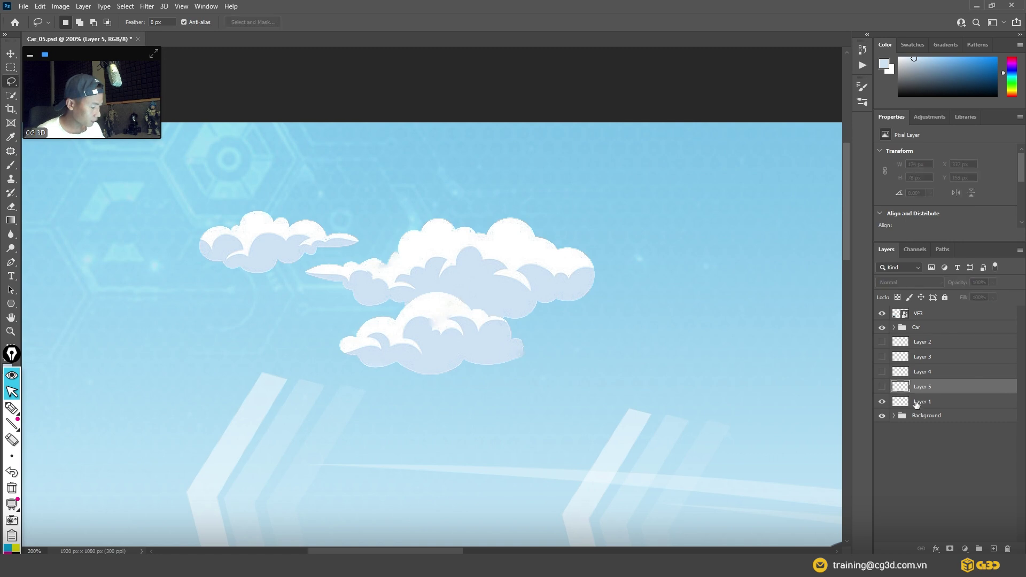
click(916, 402)
Cut the large tailed cloud onto a new layer and show the hidden cloud layers
drag(422, 197, 378, 240)
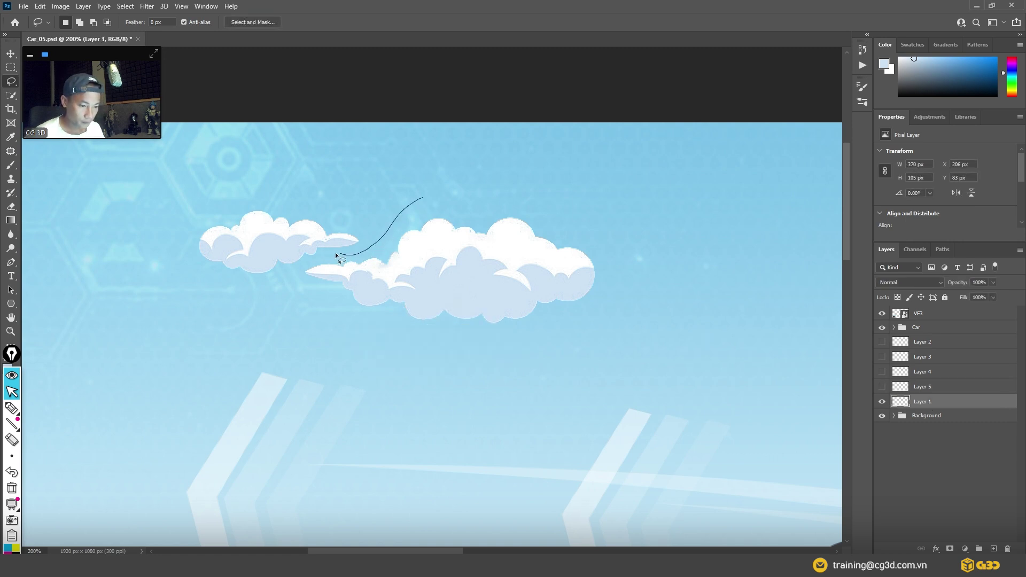
drag(297, 277, 633, 292)
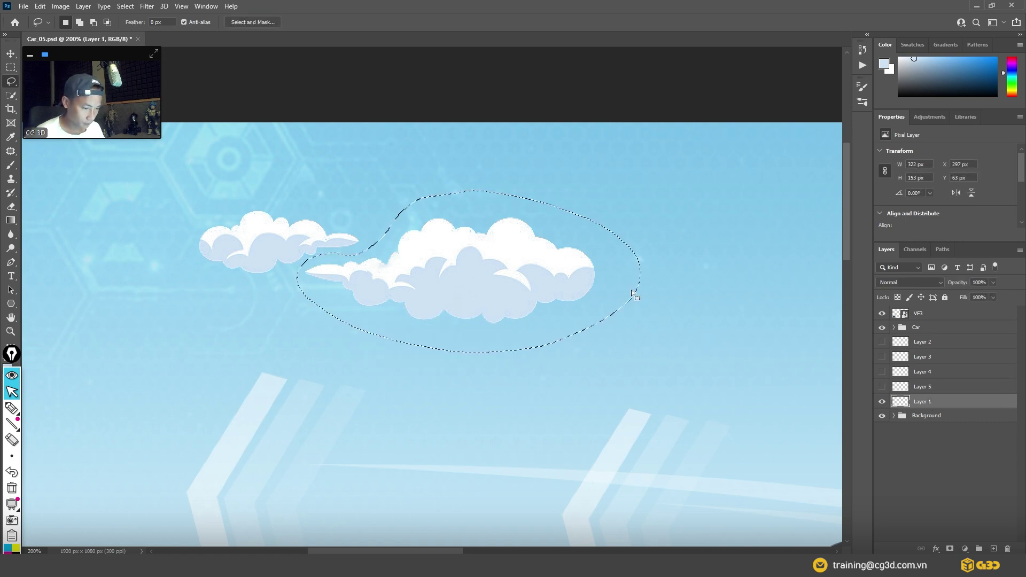
key(ctrl+x)
key(ctrl+v)
key(v)
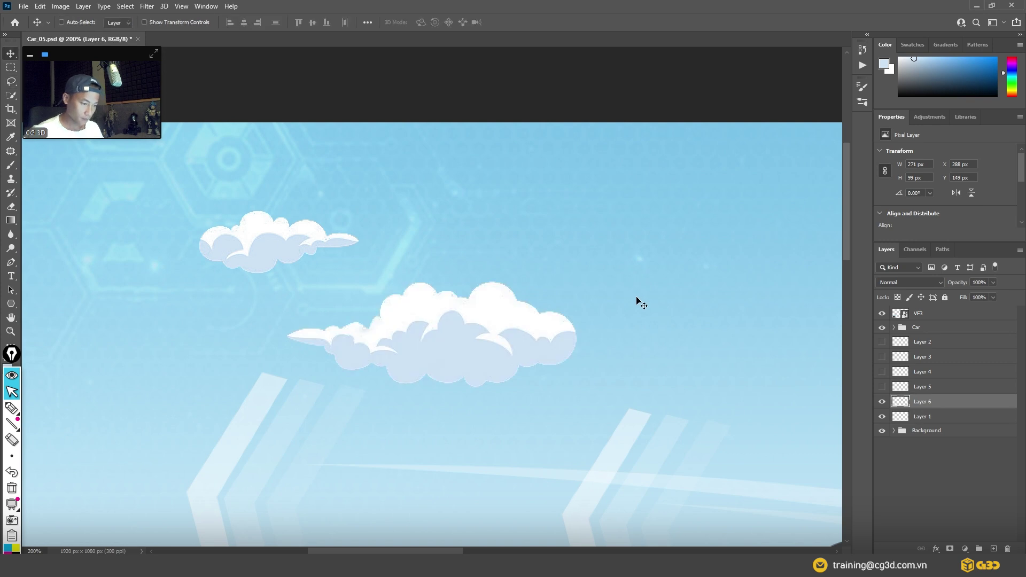
scroll(299, 251, down, 3)
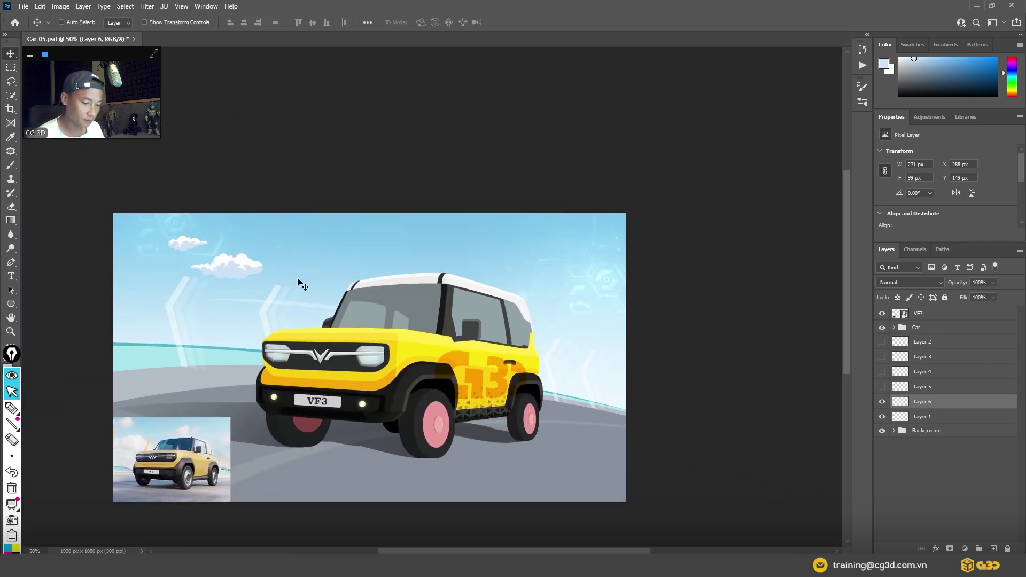
click(881, 386)
Show the hidden cloud layers and drag the large cloud left of the car's roof
click(881, 356)
click(882, 342)
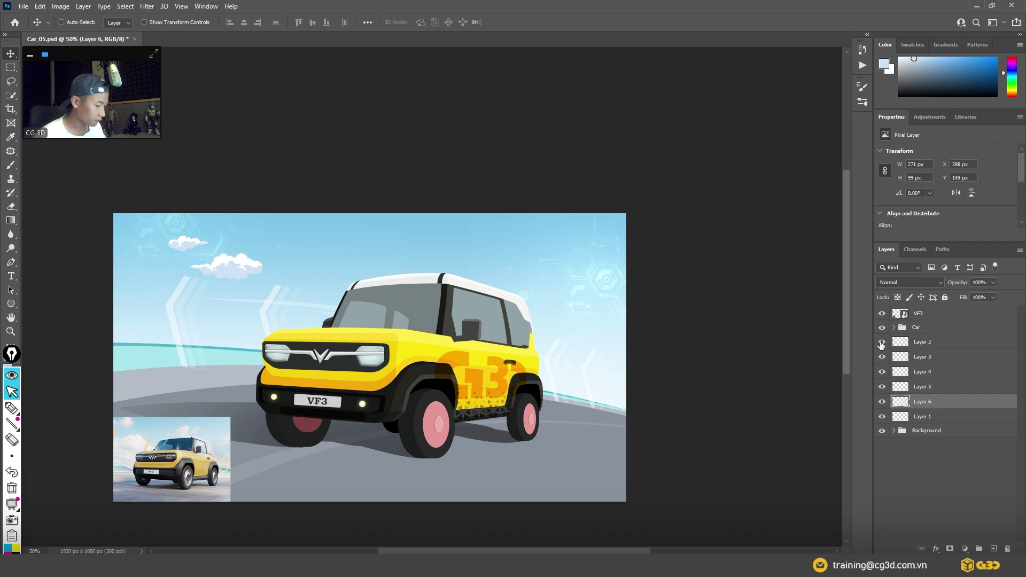
drag(351, 359, 276, 310)
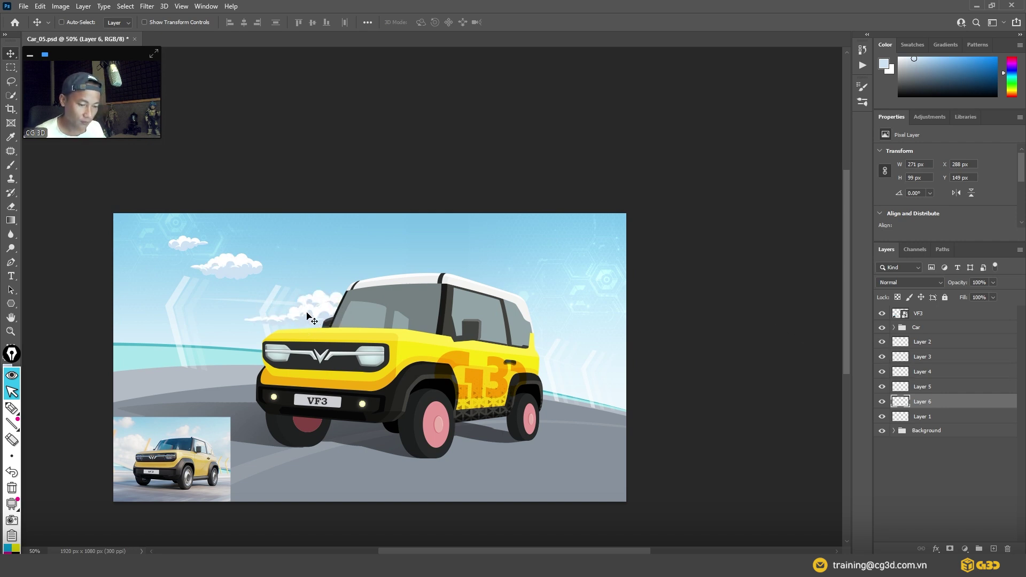
Scale another cloud up to 613 × 311 px and place it behind the car's rear
mouse_move(301, 320)
mouse_down()
mouse_move(248, 268)
mouse_move(534, 267)
mouse_move(490, 241)
mouse_move(589, 319)
mouse_up()
key(ctrl+t)
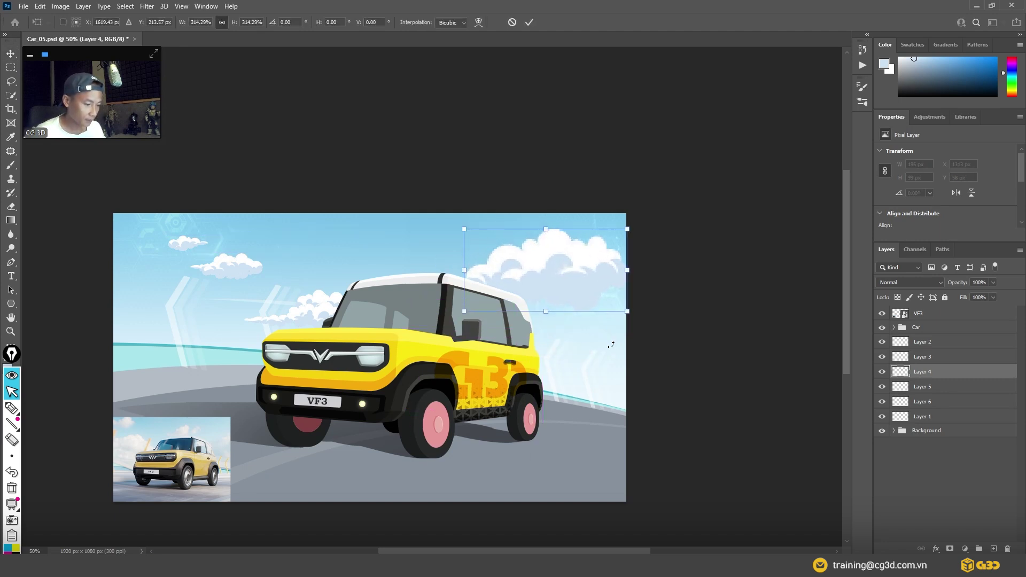
mouse_move(575, 283)
mouse_down()
mouse_move(611, 389)
mouse_move(614, 378)
mouse_up()
key(Return)
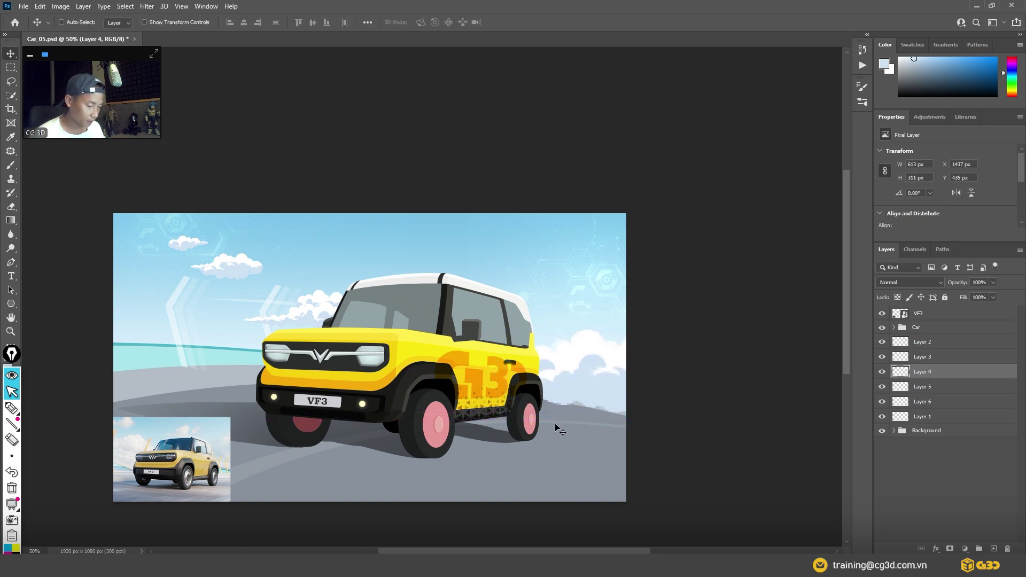
Select cloud Layers 1–6 and drag them into the Background group, undoing the drop above Street copy
click(894, 431)
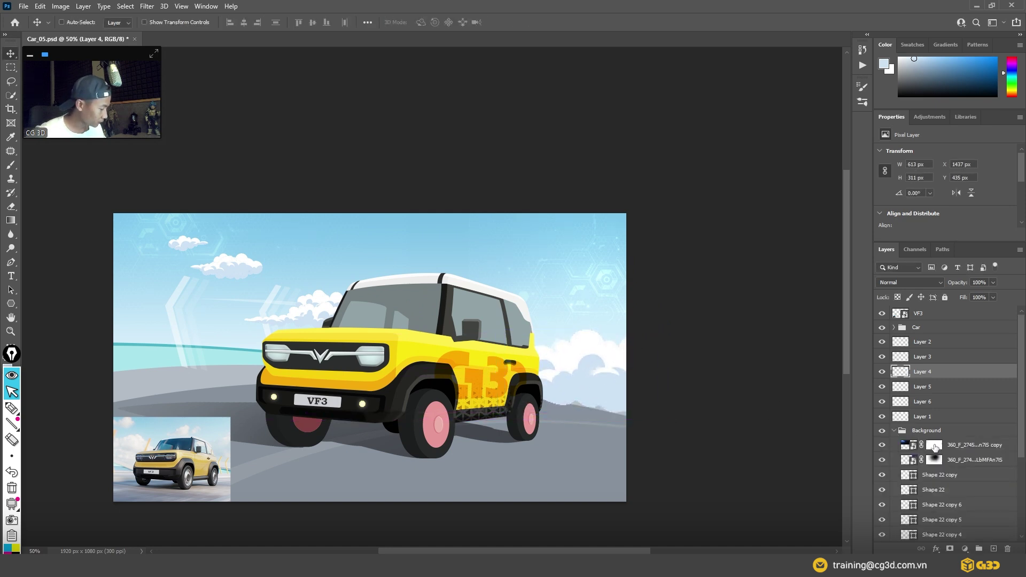
click(950, 345)
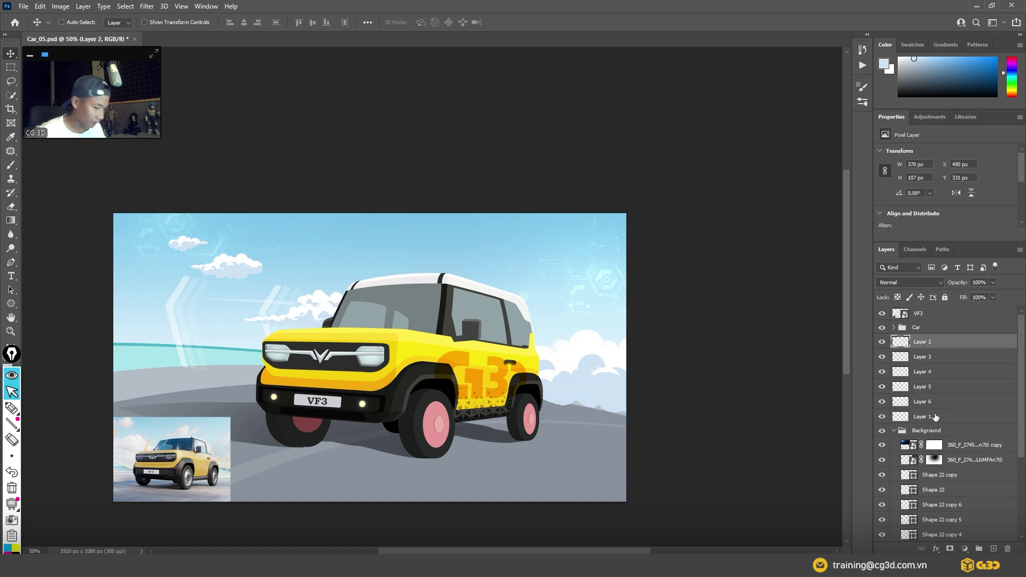
shift+click(934, 417)
scroll(932, 411, down, 2)
scroll(930, 400, down, 2)
scroll(927, 393, down, 2)
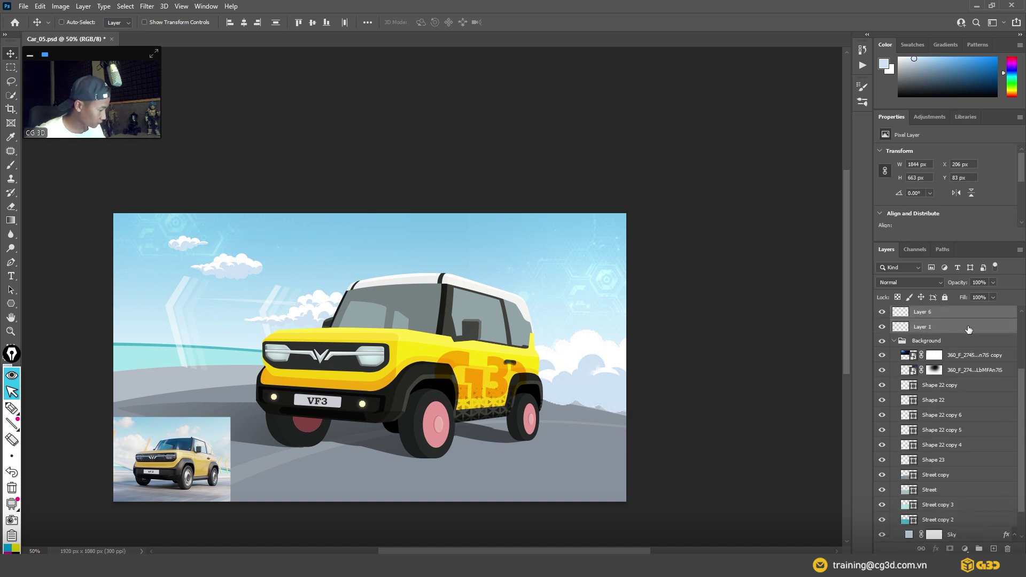
drag(968, 327, 965, 468)
click(966, 474)
scroll(970, 478, down, 1)
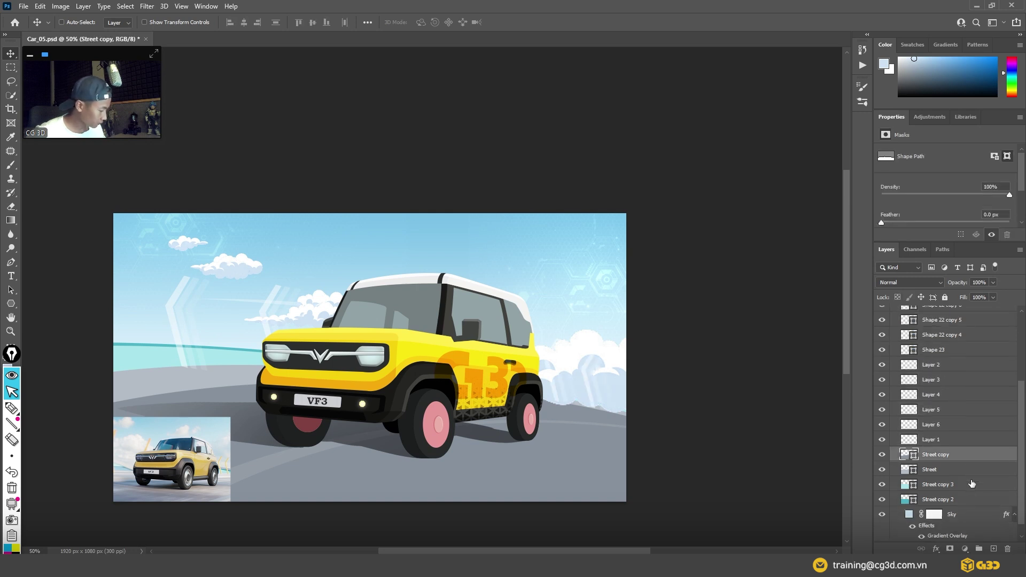
key(ctrl+z)
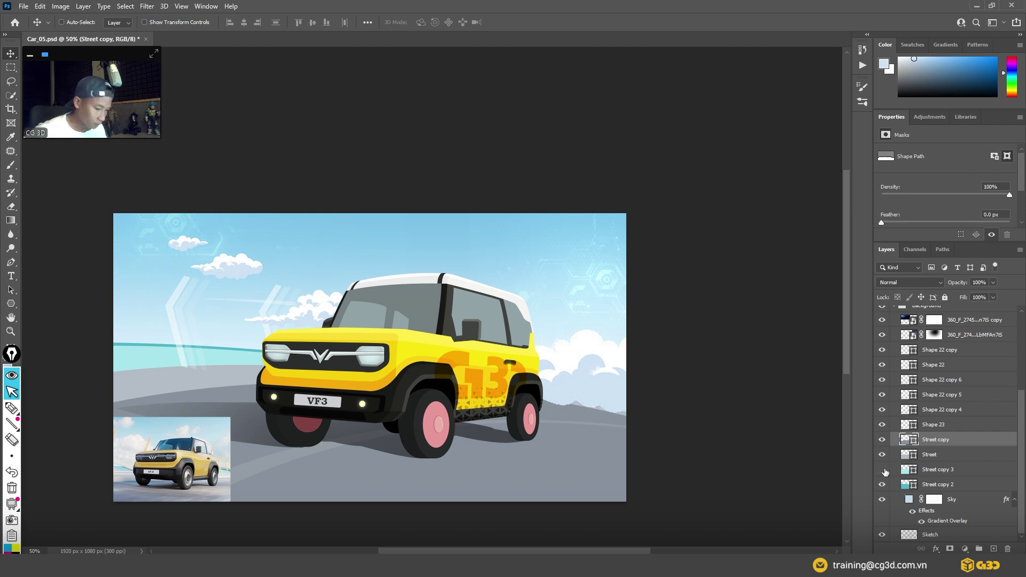
Check the Street layer, then reselect Layers 1–6 and drop them just above Sky
click(884, 471)
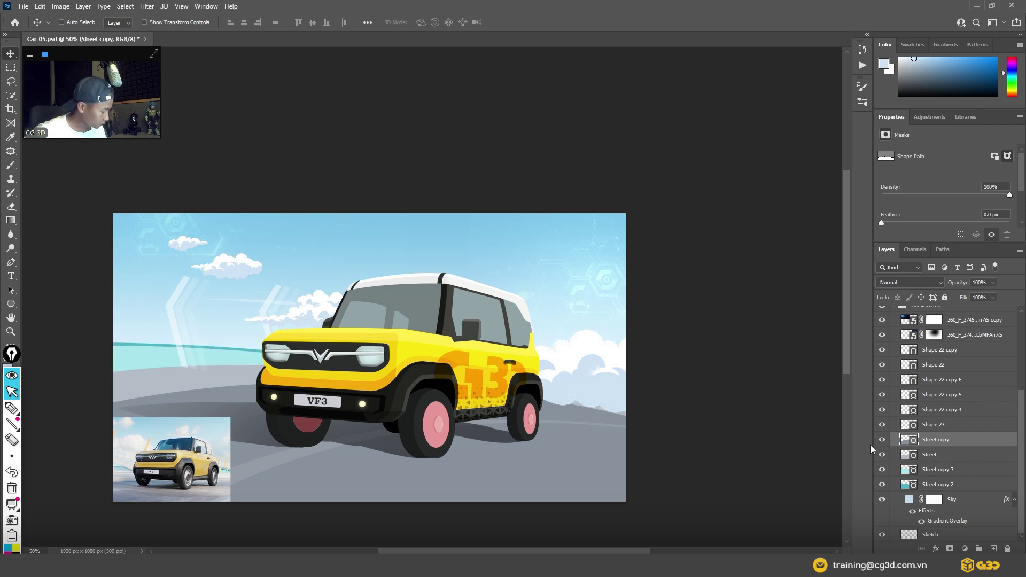
click(882, 454)
click(882, 455)
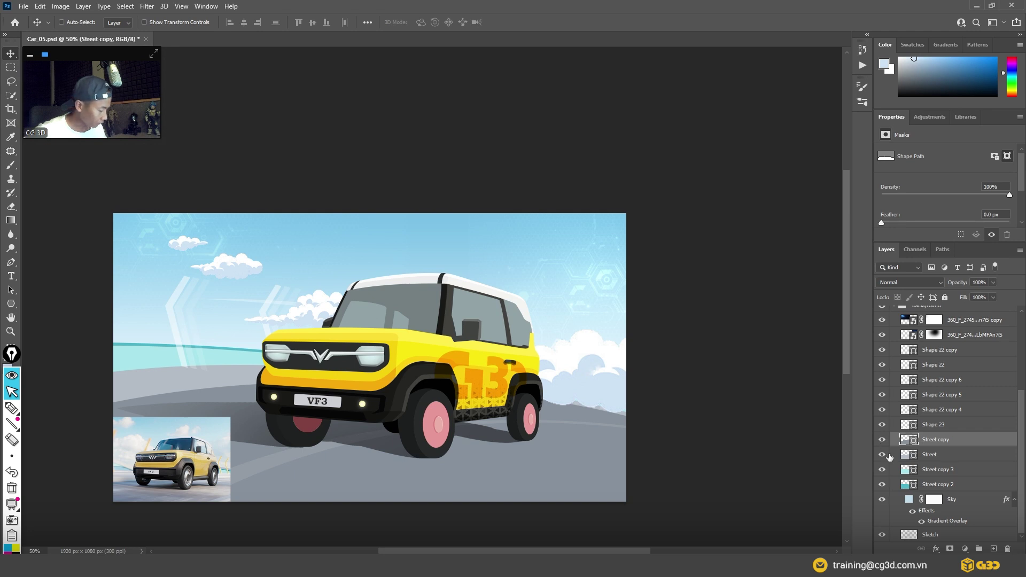
scroll(951, 427, up, 1)
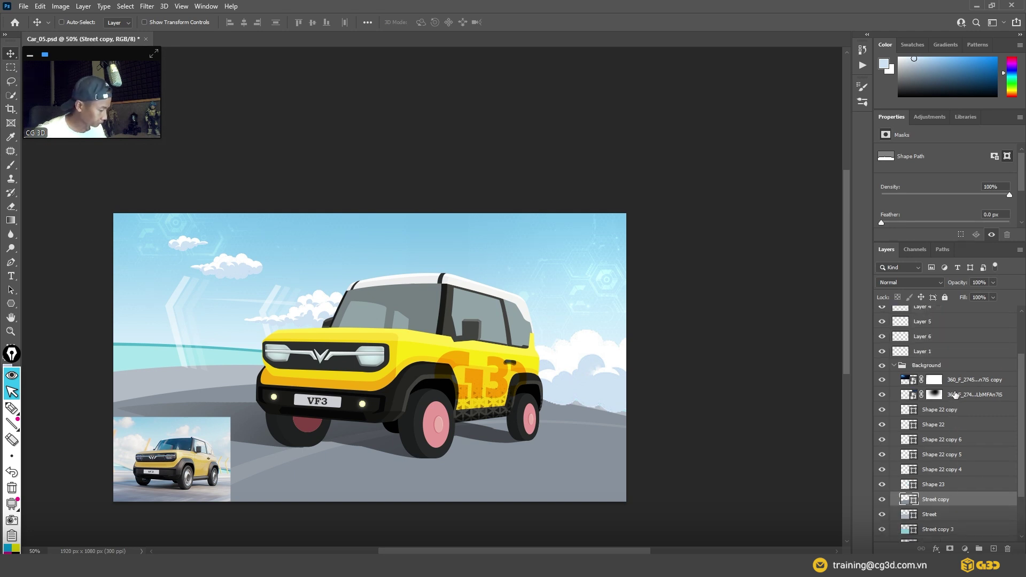
scroll(954, 396, up, 1)
scroll(960, 406, up, 1)
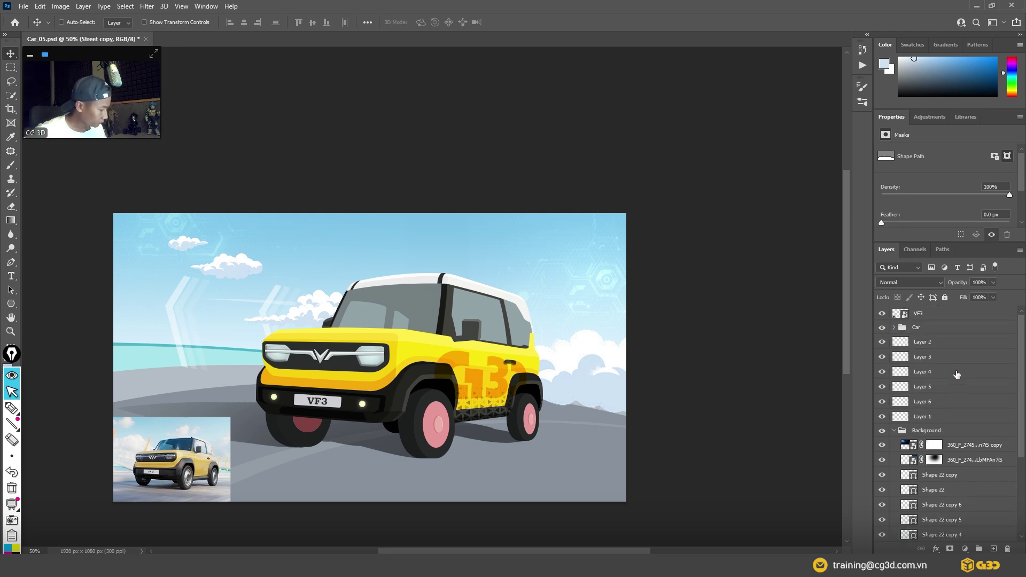
click(954, 341)
shift+click(942, 403)
shift+click(945, 423)
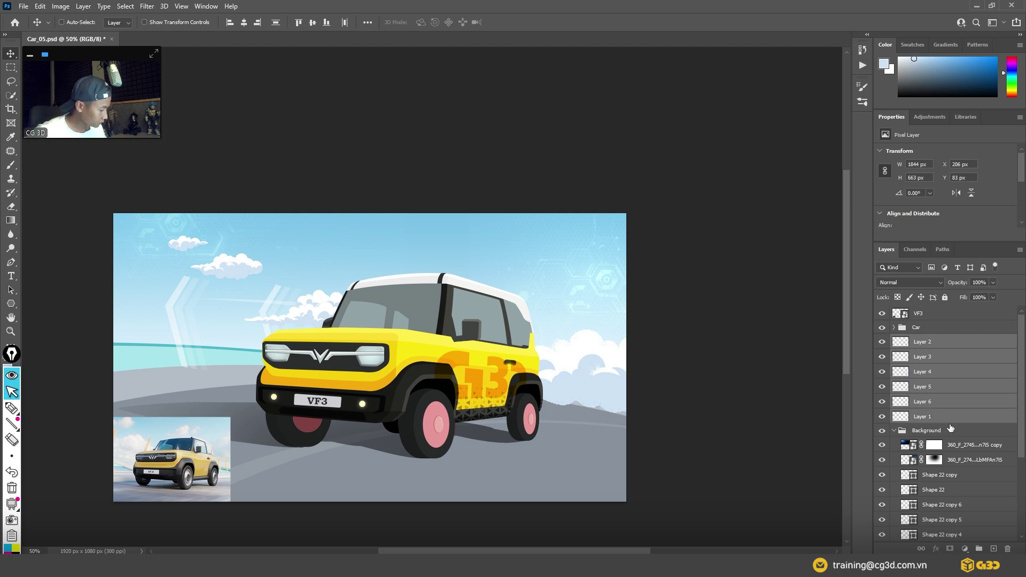
scroll(948, 424, down, 2)
scroll(953, 396, down, 1)
drag(969, 332, 968, 529)
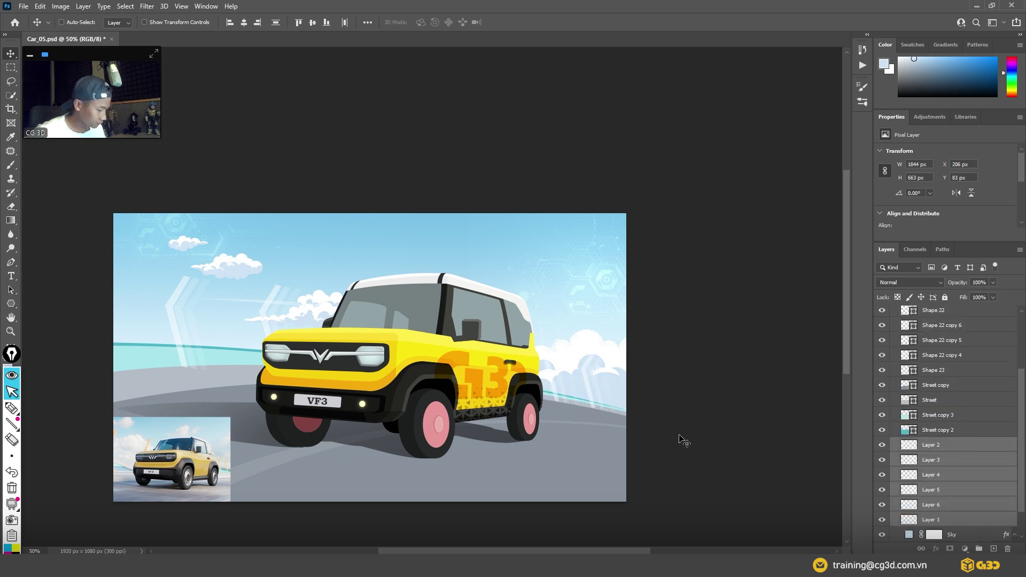
Nudge the clouds down-left on the canvas, deselect, and hide the Car group
drag(588, 355, 585, 368)
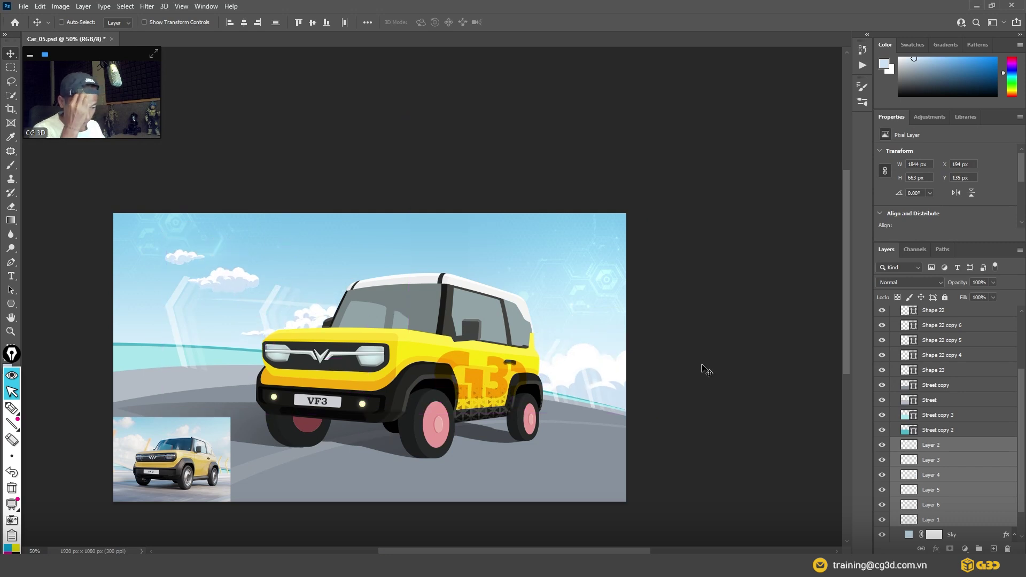
ctrl+click(568, 359)
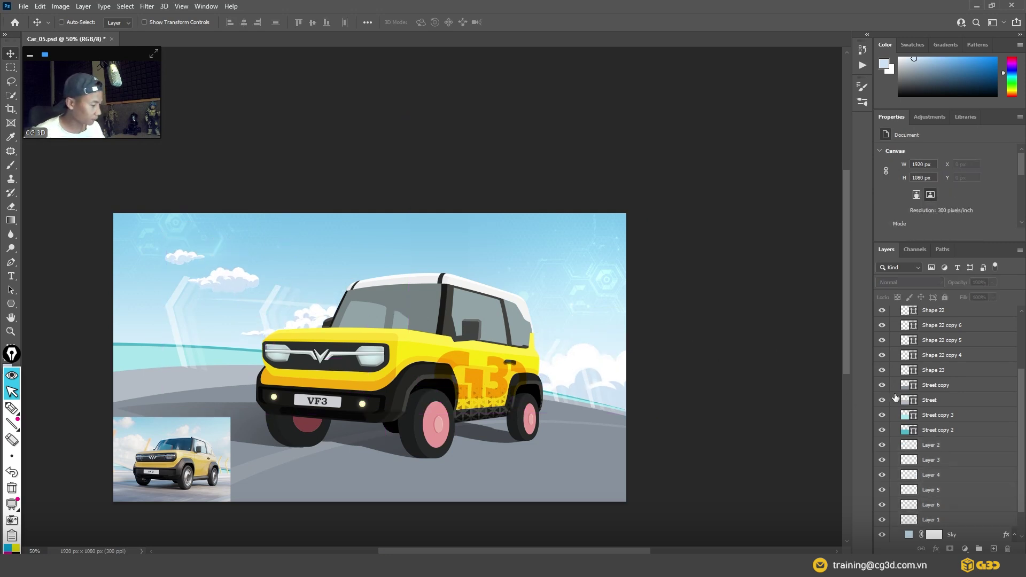
scroll(895, 397, up, 3)
click(881, 328)
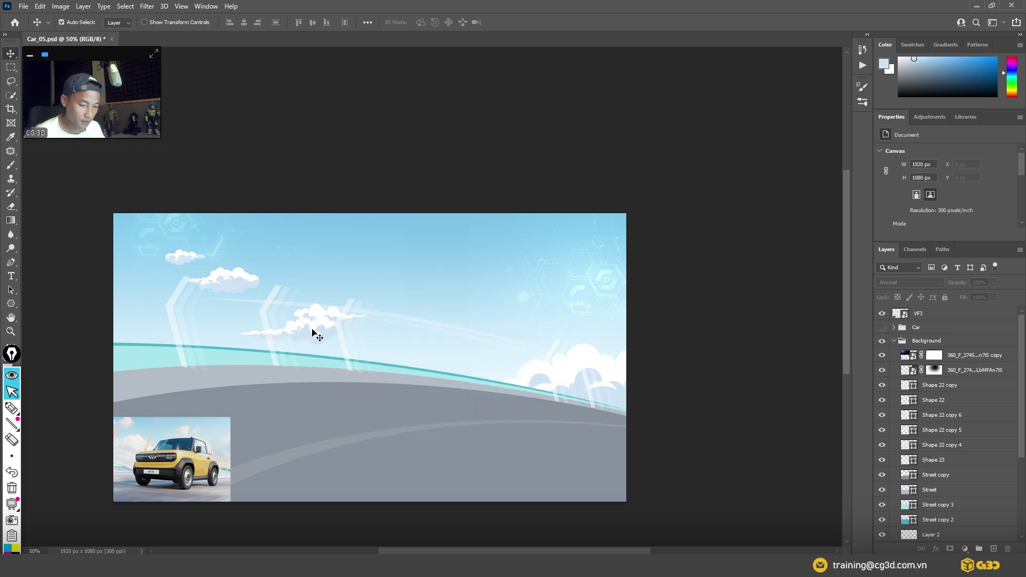
Reposition a background element and lock both 360_F background photo layers
drag(315, 335, 518, 330)
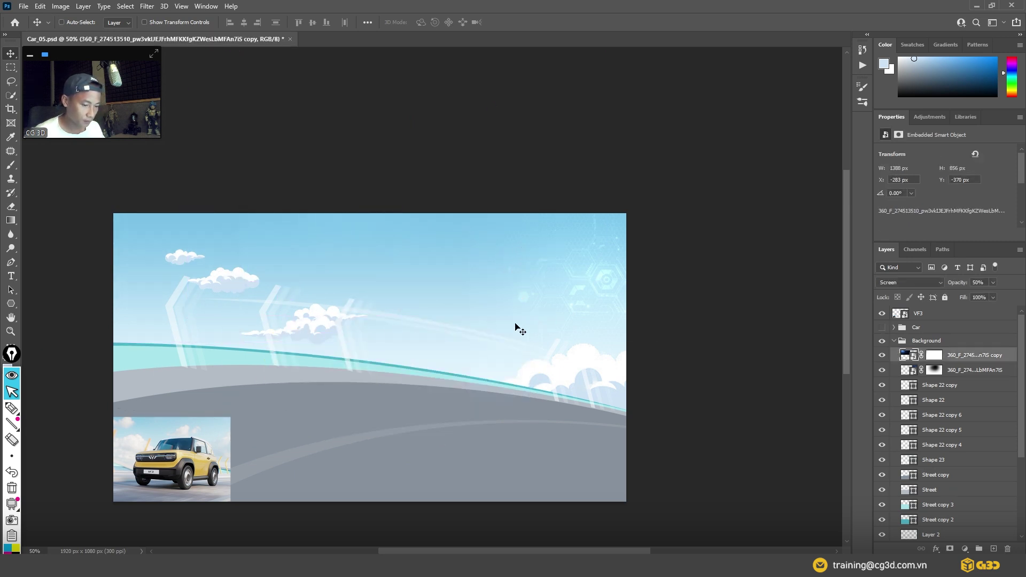
key(ctrl)
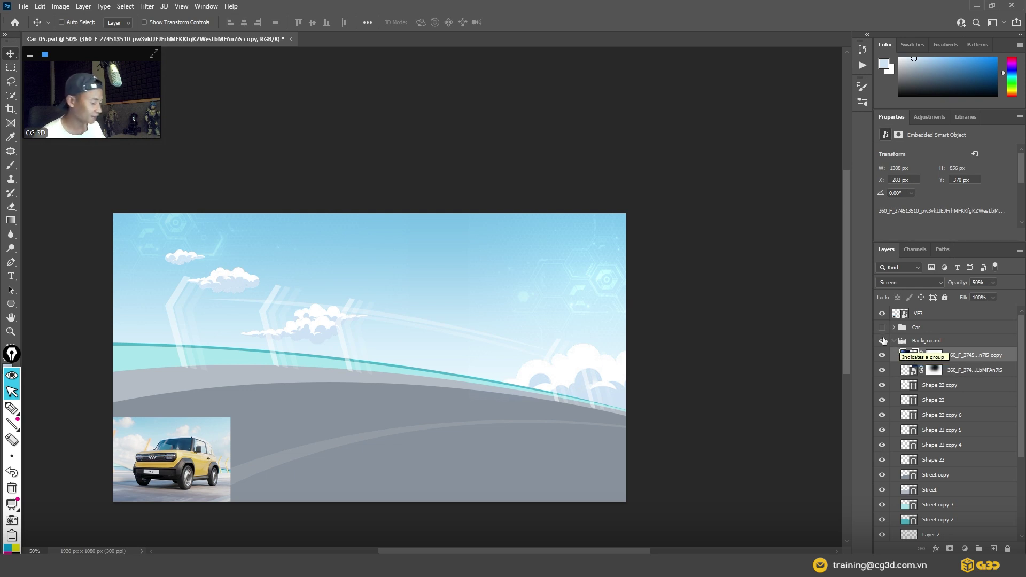
click(945, 297)
click(959, 370)
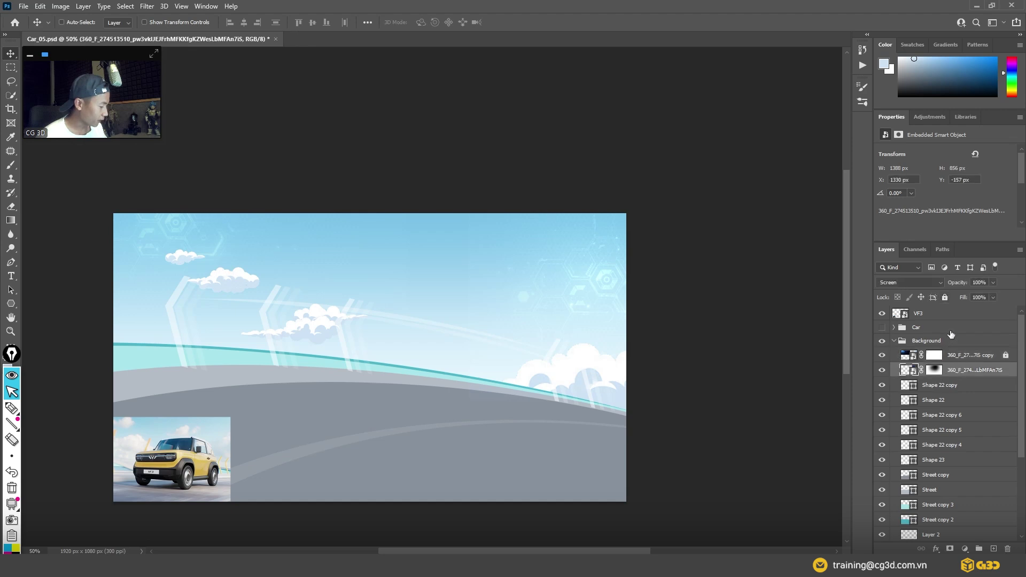
click(944, 297)
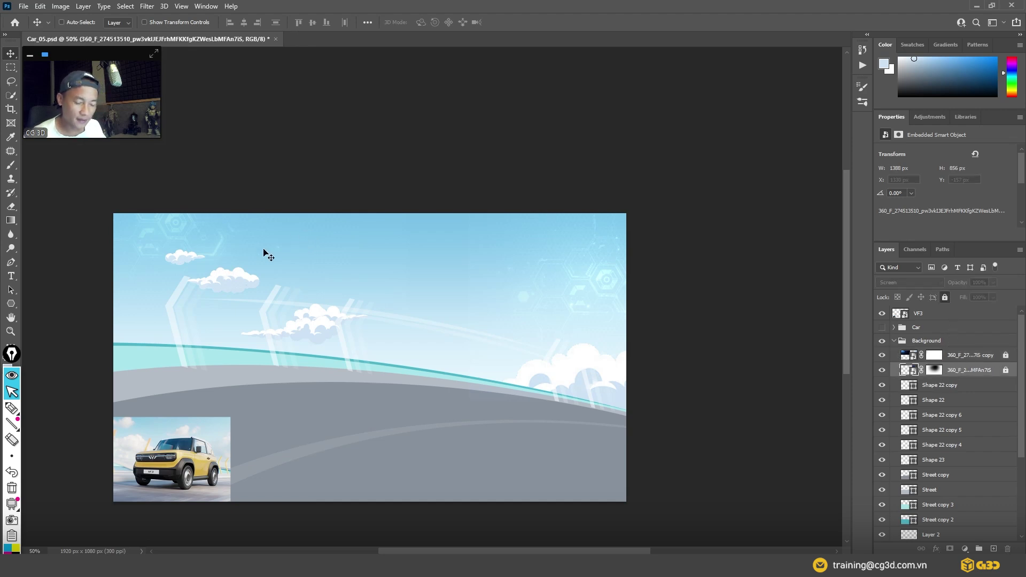
Move the Layer 1 cloud into the right sky and enlarge it to about 234%
key(ctrl)
drag(178, 261, 377, 259)
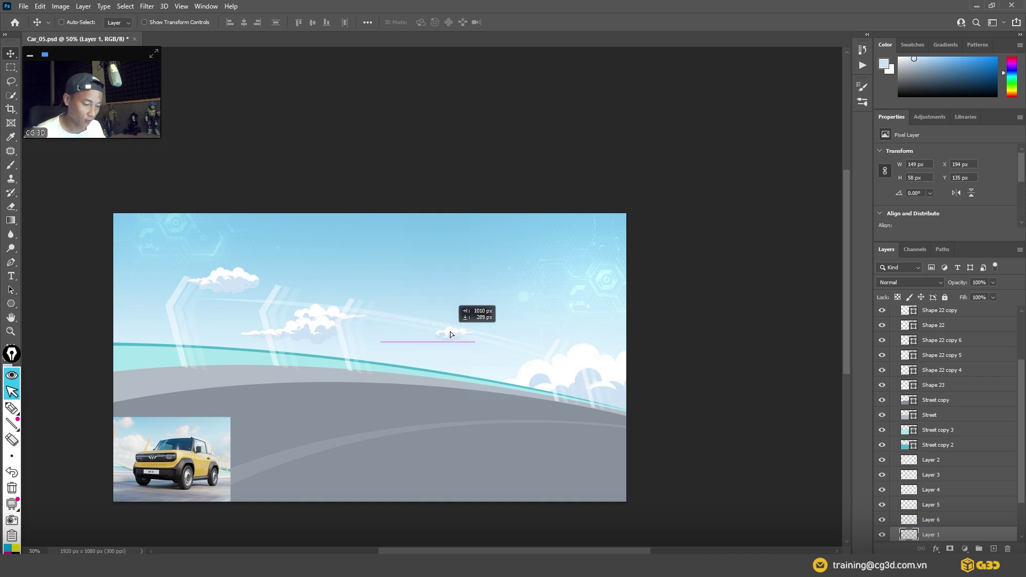
mouse_move(377, 259)
mouse_down()
mouse_move(490, 320)
mouse_move(527, 297)
mouse_up()
key(ctrl+t)
mouse_move(486, 325)
mouse_down()
mouse_move(498, 337)
mouse_move(476, 346)
mouse_up()
key(Return)
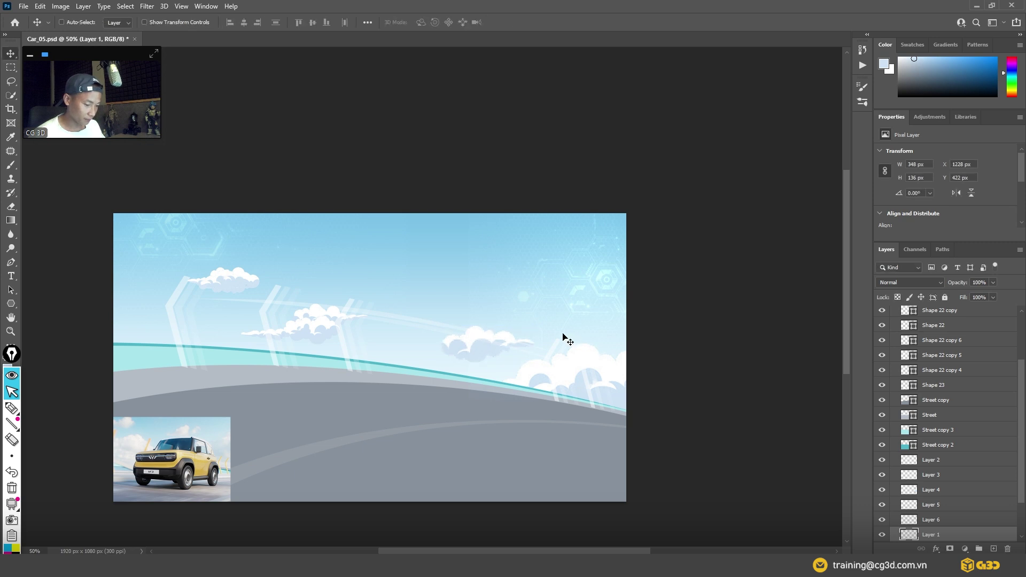
Place the Layer 5 cloud in the upper-right sky, then select the Layer 6 cloud
key(ctrl)
drag(235, 284, 457, 281)
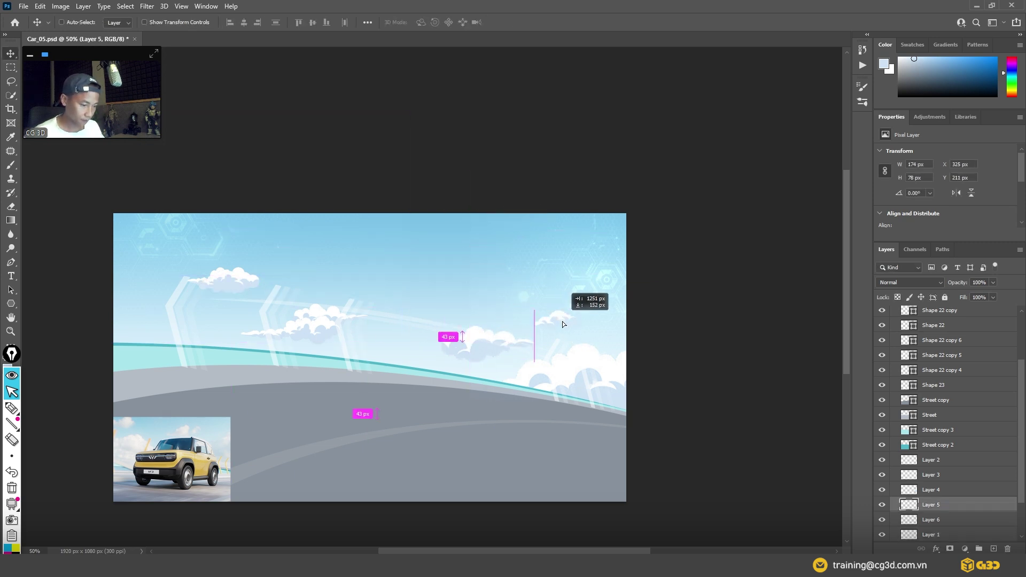
mouse_move(458, 281)
mouse_down()
mouse_move(559, 349)
mouse_move(631, 323)
mouse_up()
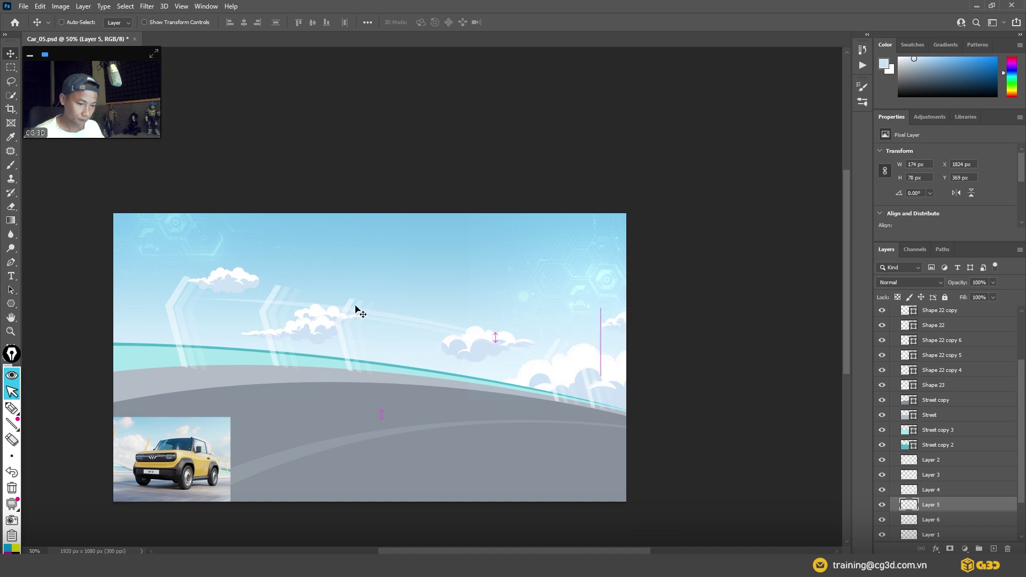
ctrl+click(238, 281)
scroll(964, 374, up, 3)
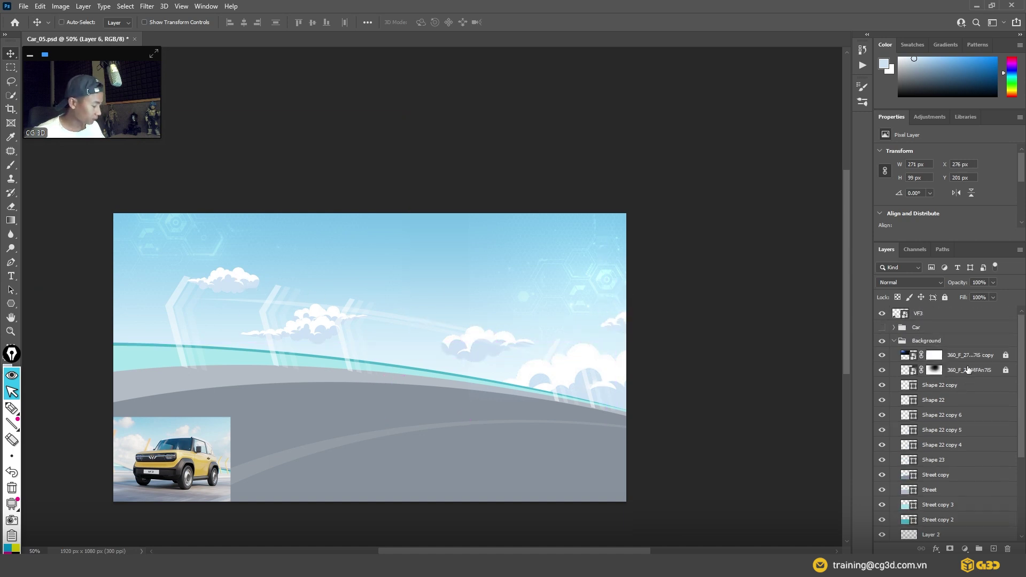
Show the Car group and settle the Layer 6 cloud behind the roof, testing 50% opacity
click(882, 327)
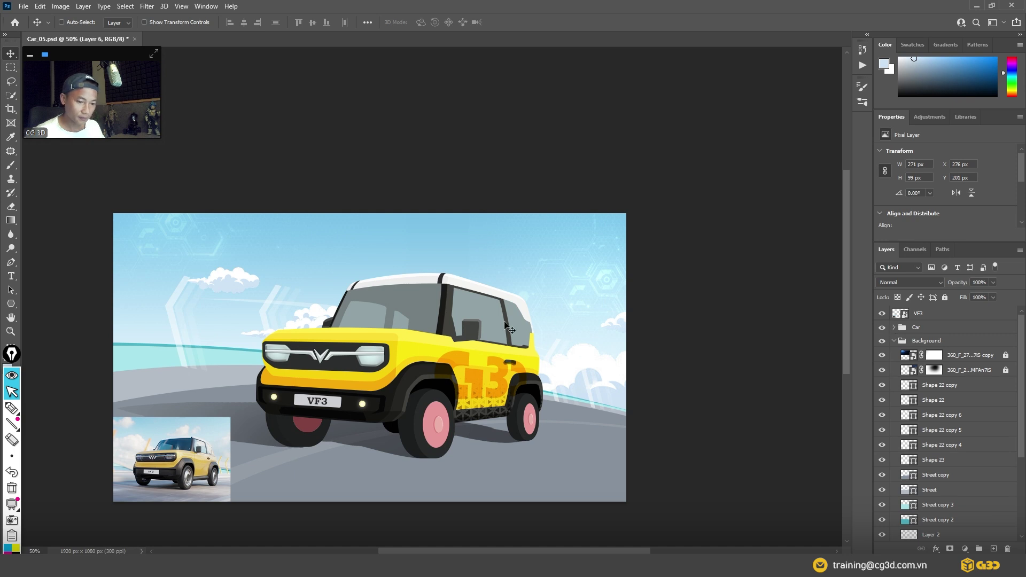
mouse_move(267, 291)
mouse_down()
mouse_move(368, 246)
mouse_move(443, 264)
mouse_up()
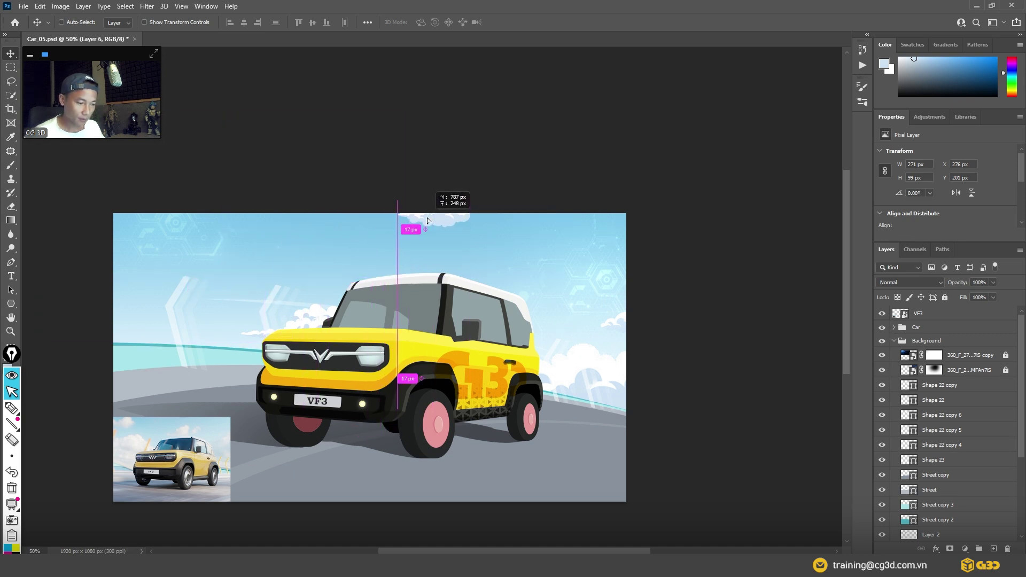
mouse_move(443, 264)
mouse_down()
mouse_move(502, 274)
mouse_move(495, 280)
mouse_up()
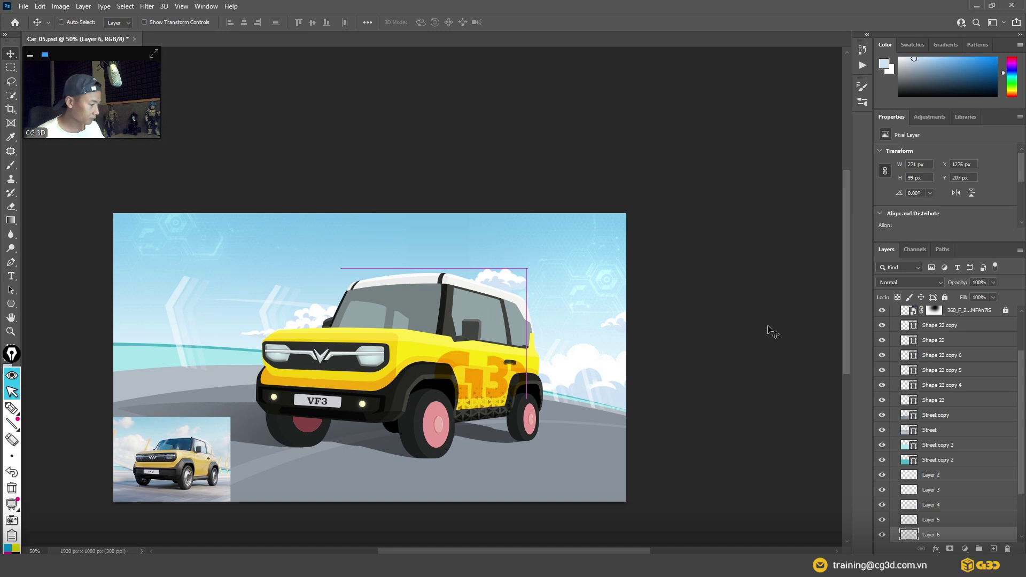
key(5)
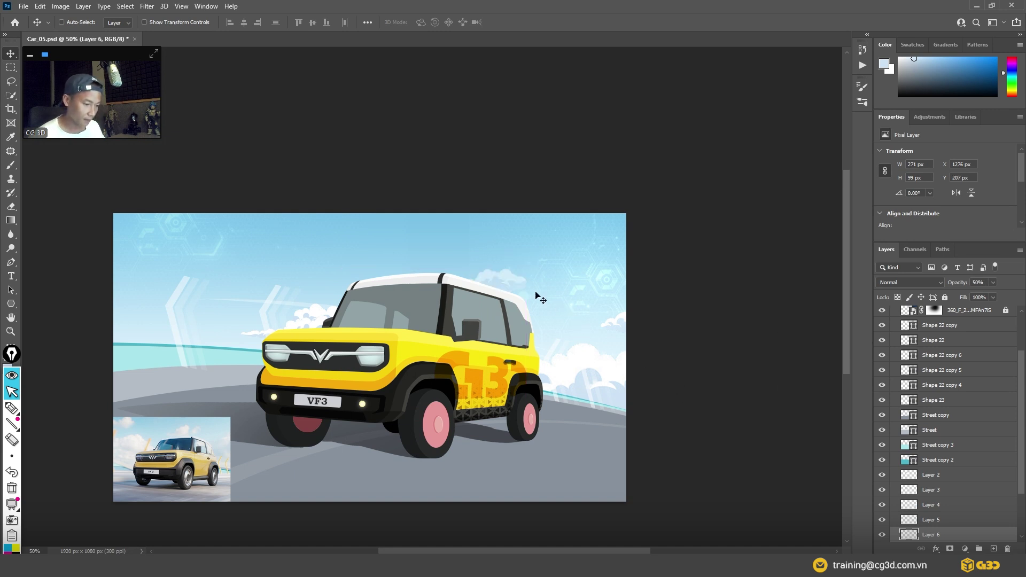
key(0)
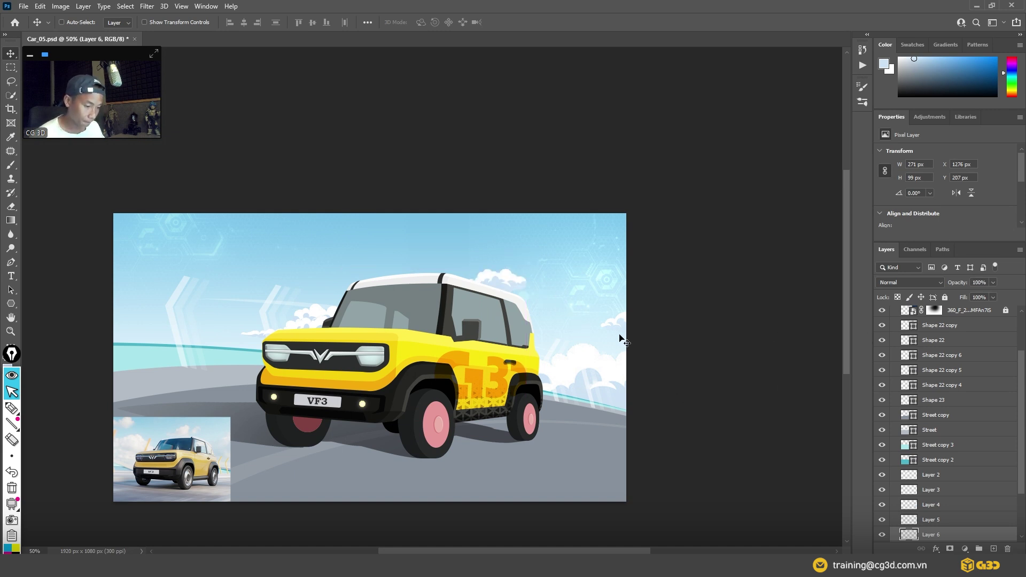
Shift clouds left behind the windshield and duplicate Layer 2 into the upper-right sky
drag(500, 286, 371, 285)
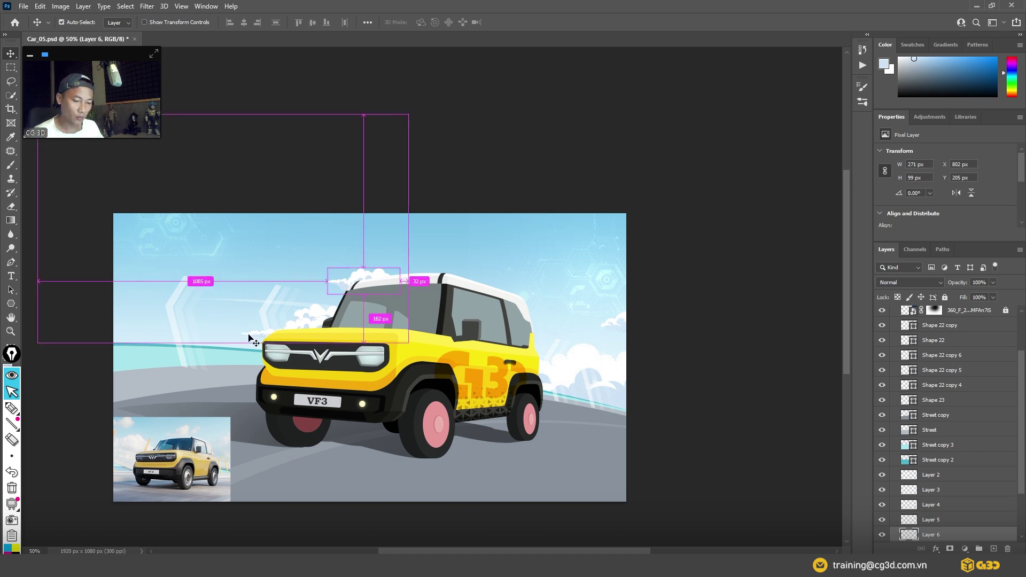
mouse_move(238, 334)
mouse_down()
mouse_move(210, 345)
mouse_move(270, 336)
mouse_up()
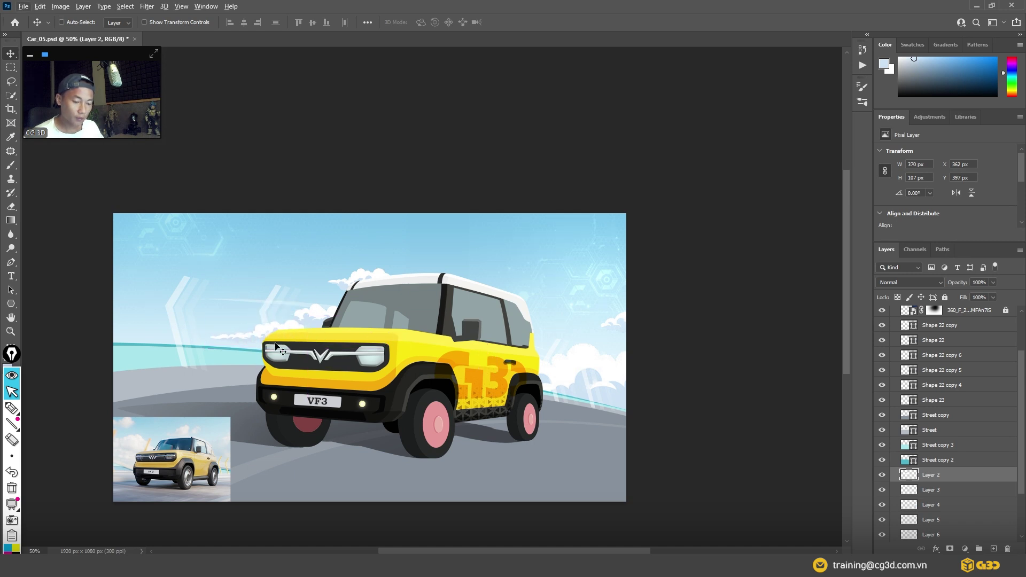
mouse_move(261, 345)
mouse_down()
mouse_move(536, 263)
mouse_move(521, 260)
mouse_up()
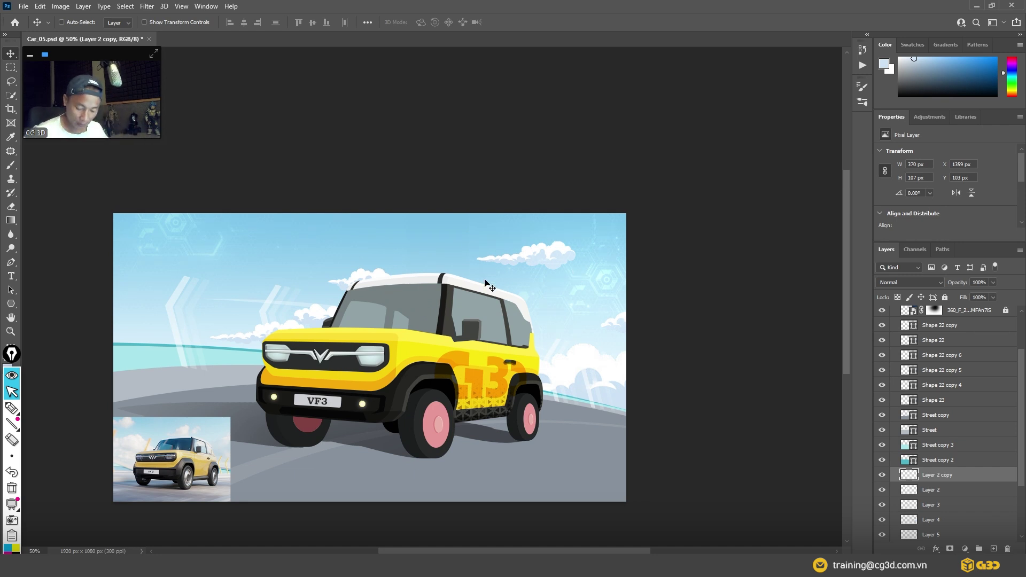
Flip the Layer 2 copy cloud horizontally and lower it beside the car roof
key(ctrl+t)
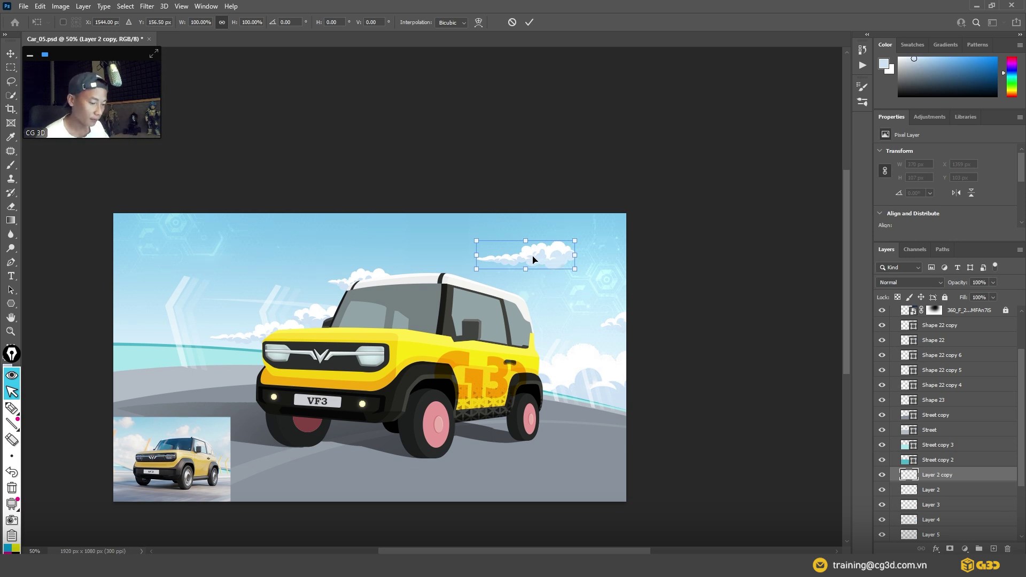
right_click(533, 259)
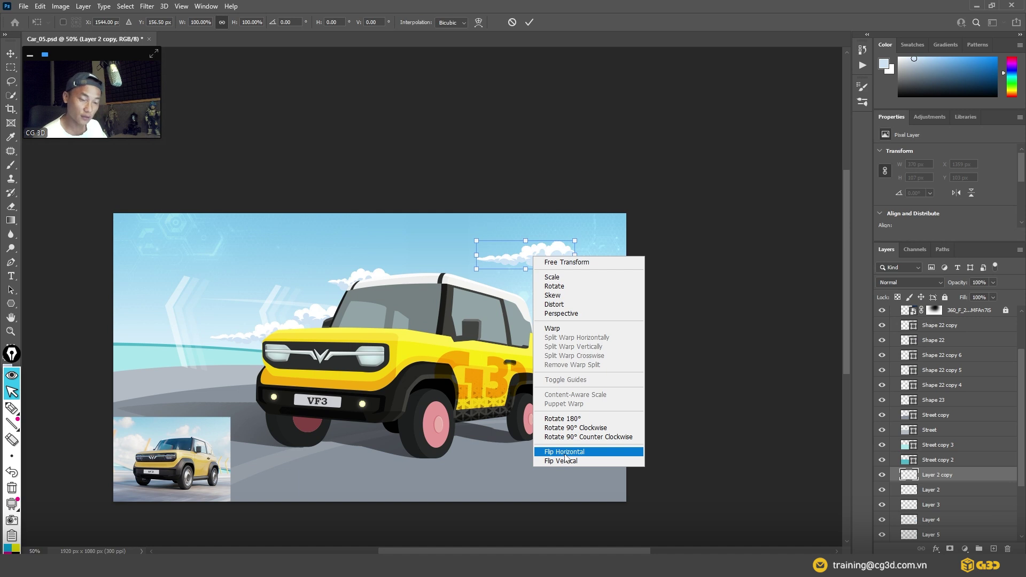
click(570, 455)
drag(505, 270, 513, 316)
key(Return)
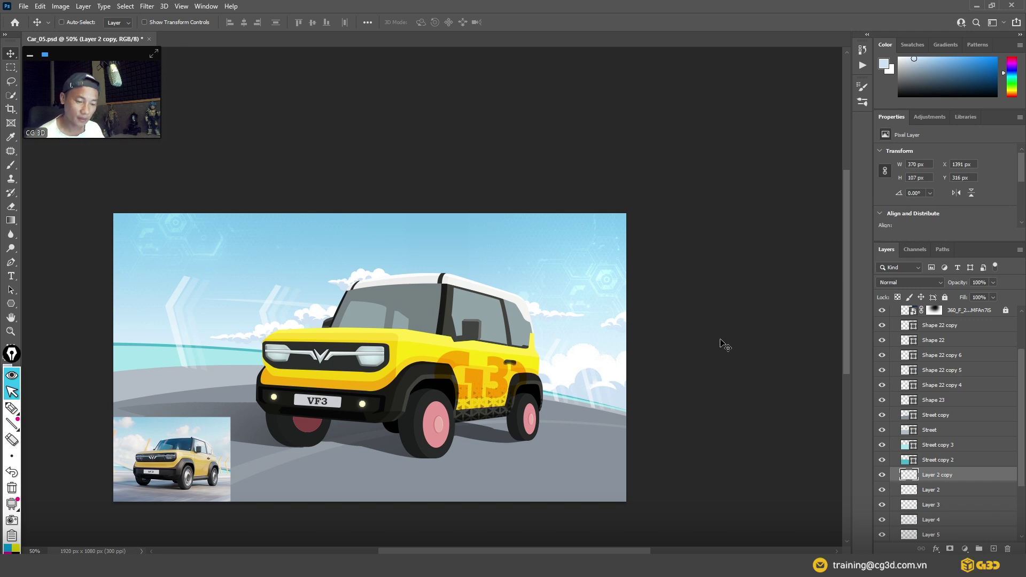
Select the Layer 6 cloud, check the full composition, and save Car_05.psd
ctrl+click(339, 289)
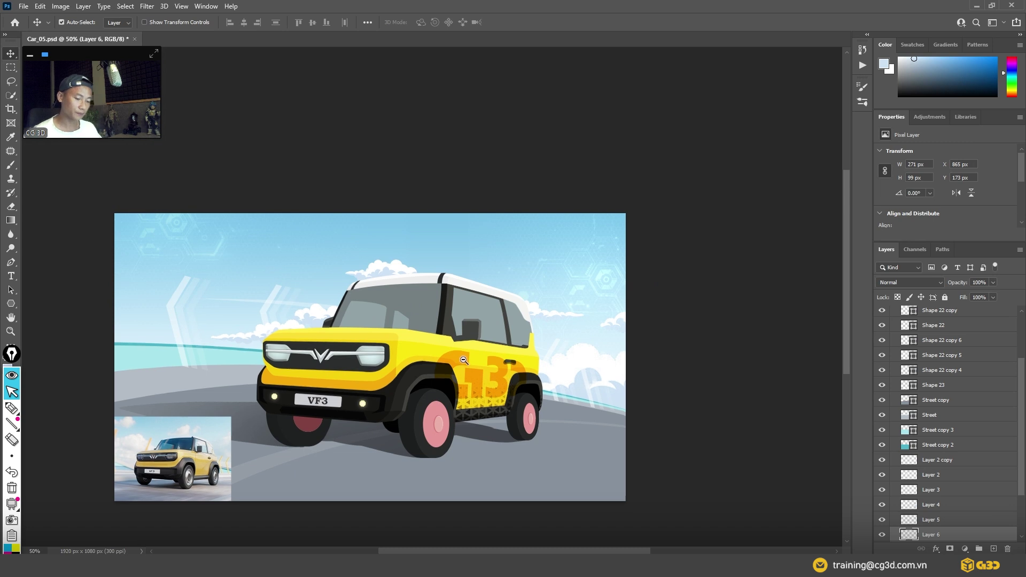
key(ctrl+minus)
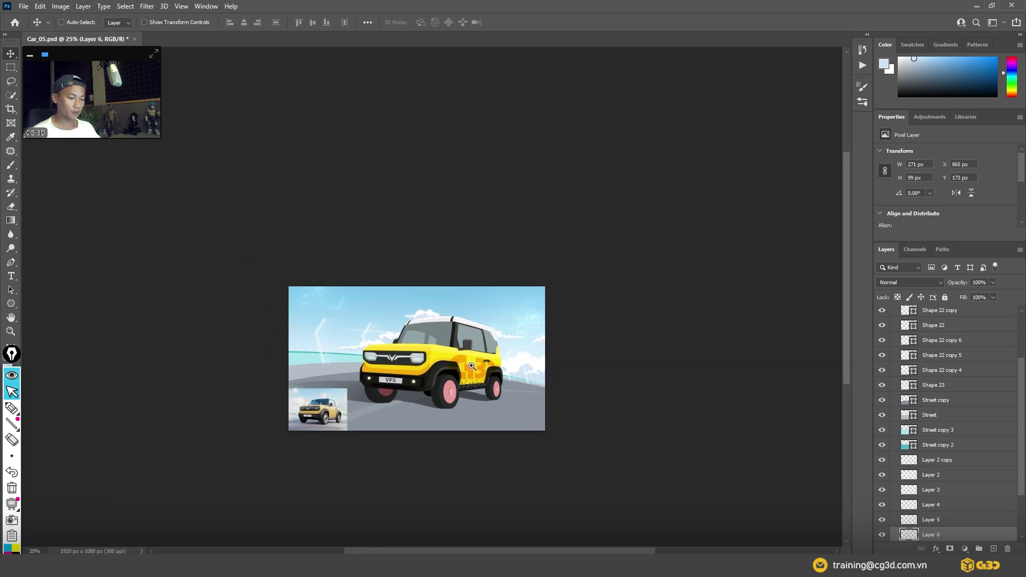
key(ctrl+plus)
drag(513, 380, 517, 376)
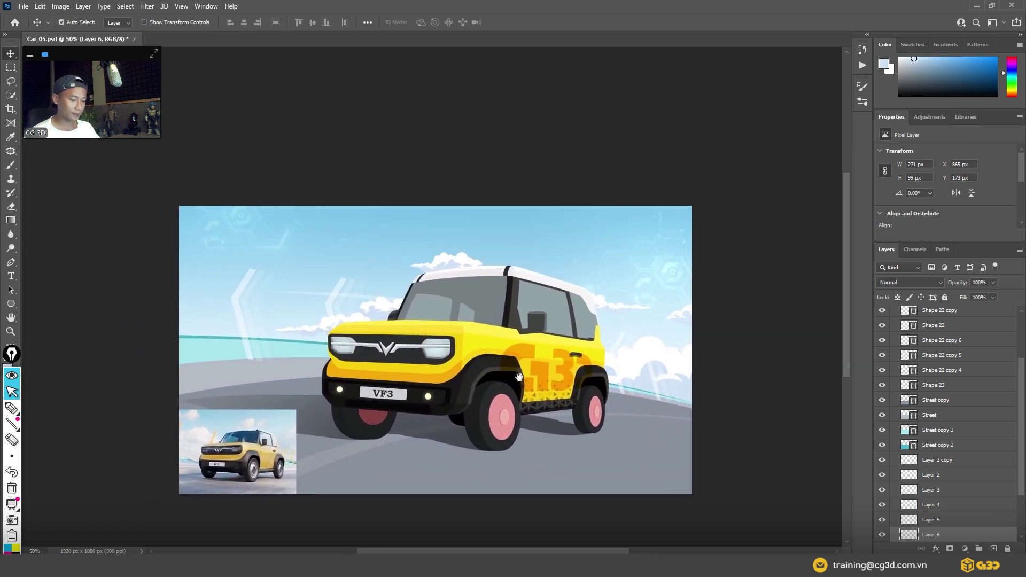
key(ctrl+s)
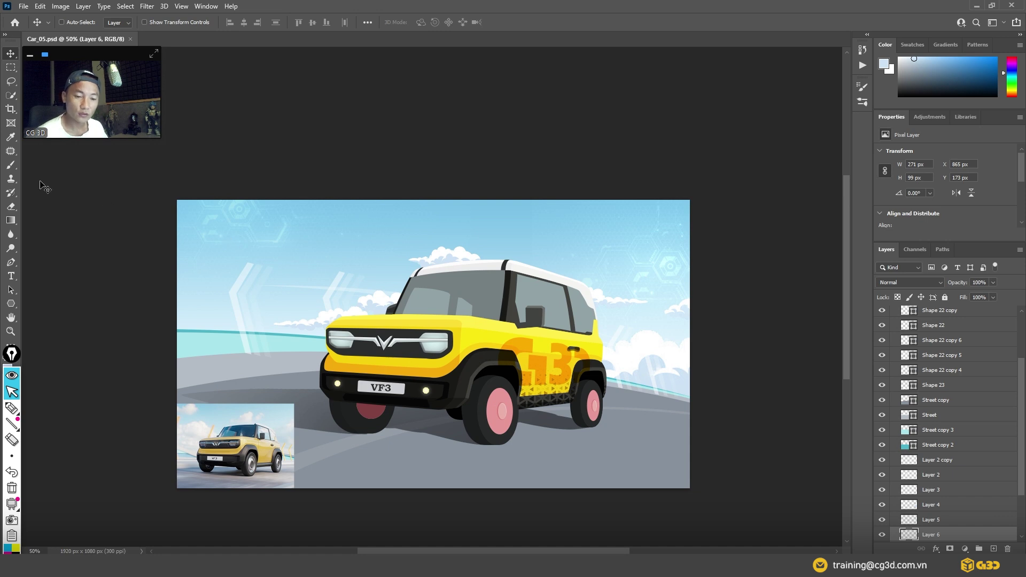
Browse the healing tools and Edit menu without applying anything
click(11, 151)
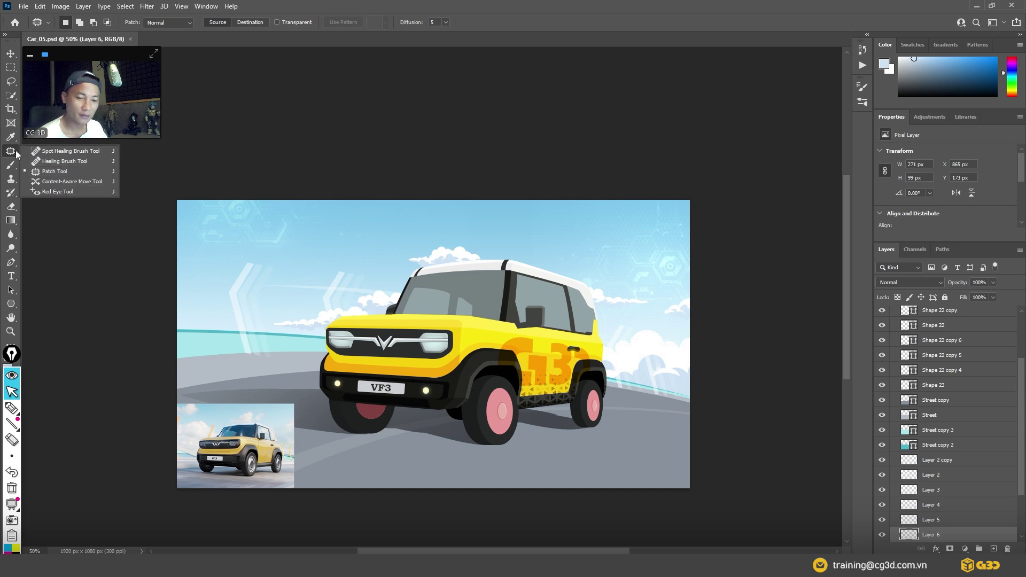
click(49, 172)
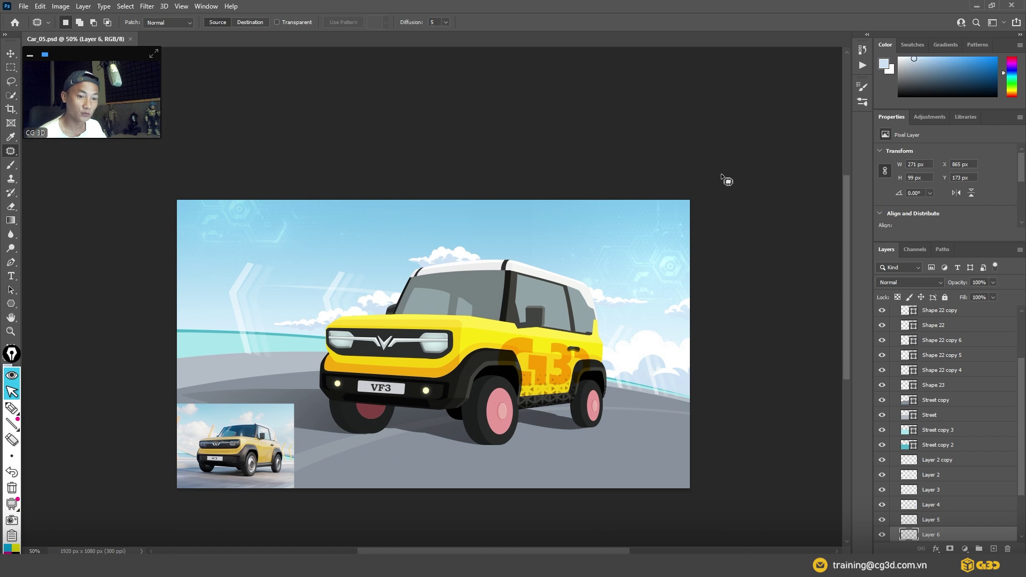
click(23, 6)
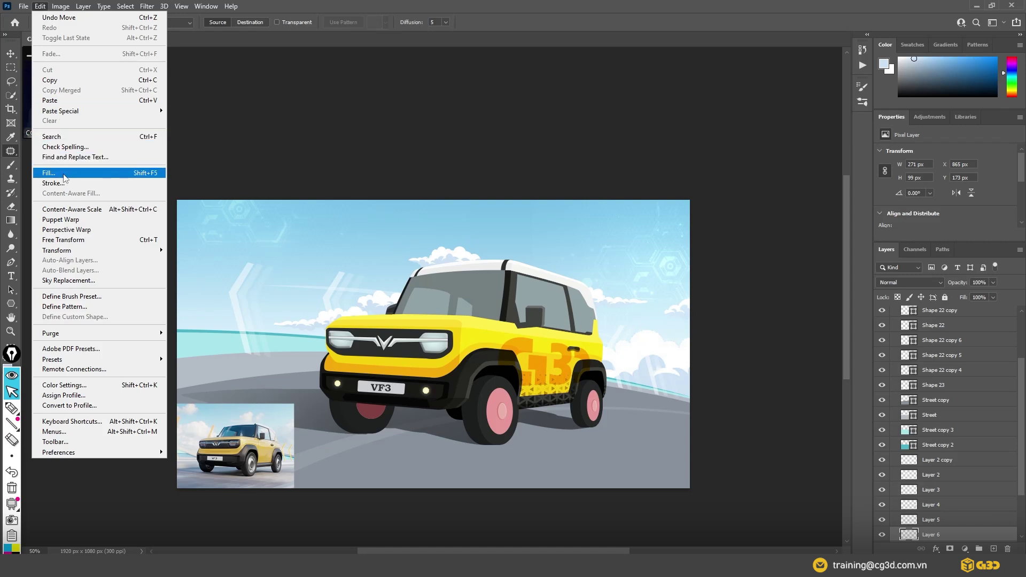
click(683, 48)
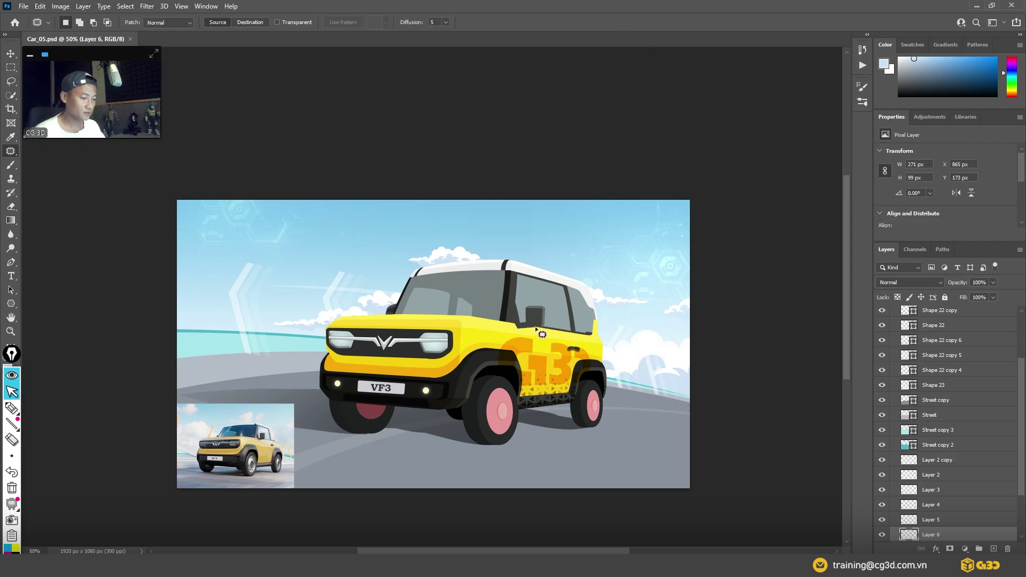
scroll(500, 352, up, 1)
drag(454, 333, 485, 312)
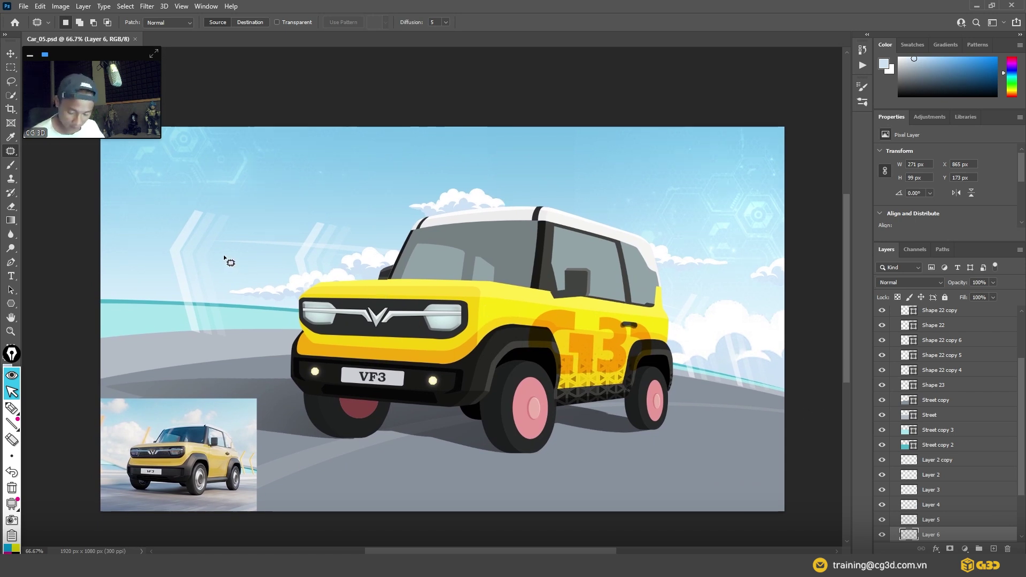
key(v)
scroll(993, 460, down, 1)
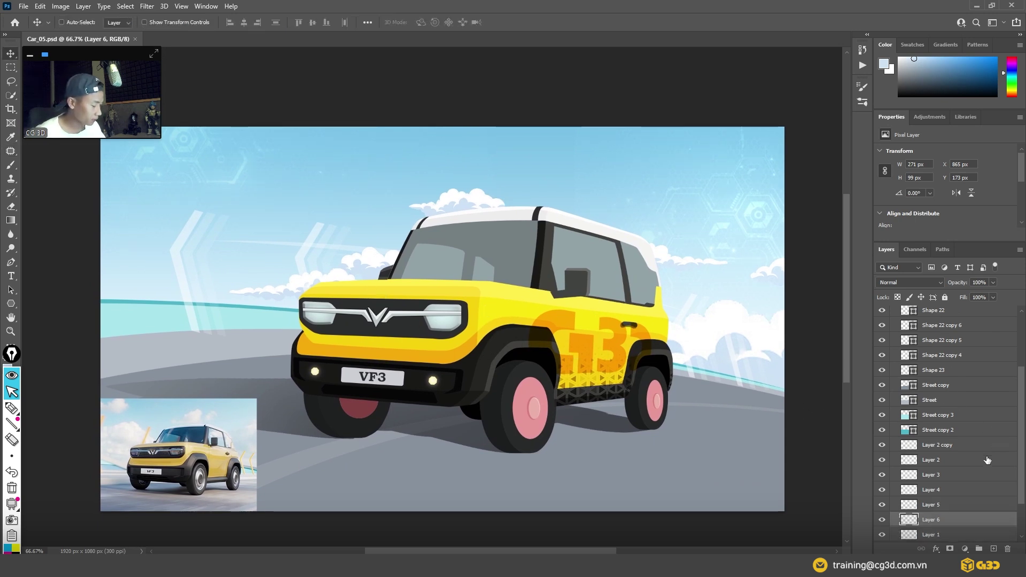
scroll(969, 481, down, 3)
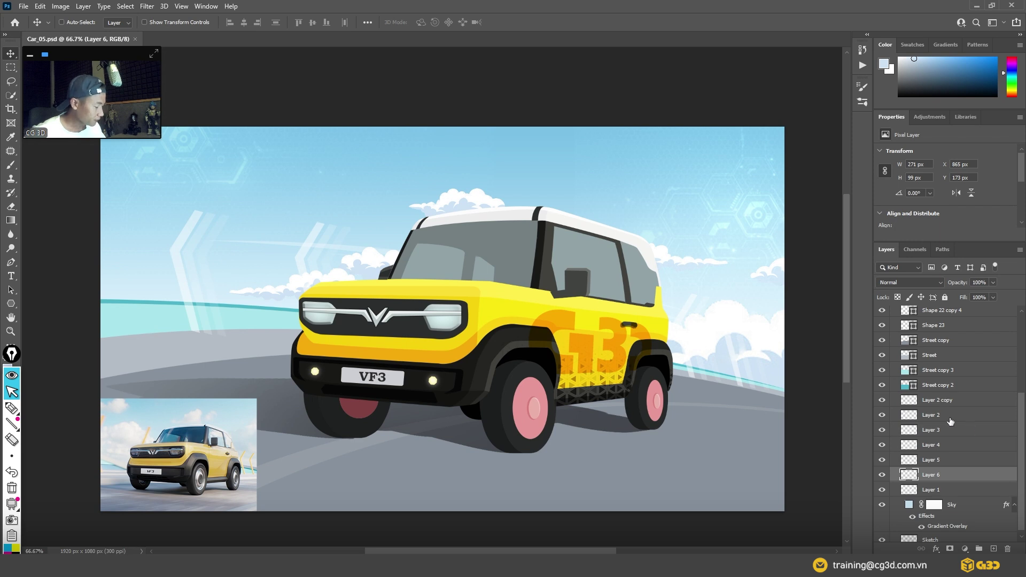
click(961, 491)
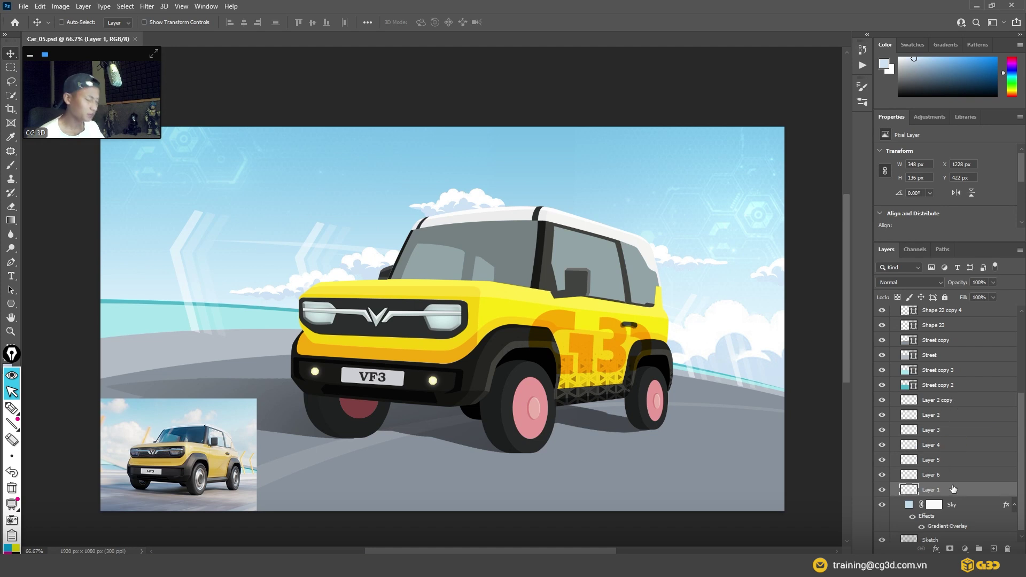
click(958, 403)
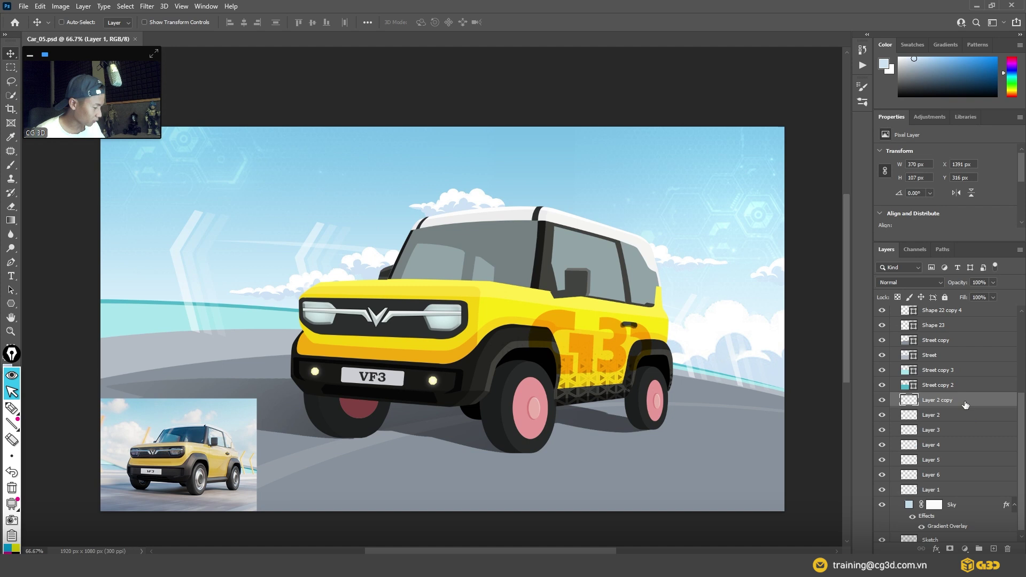
shift+click(966, 493)
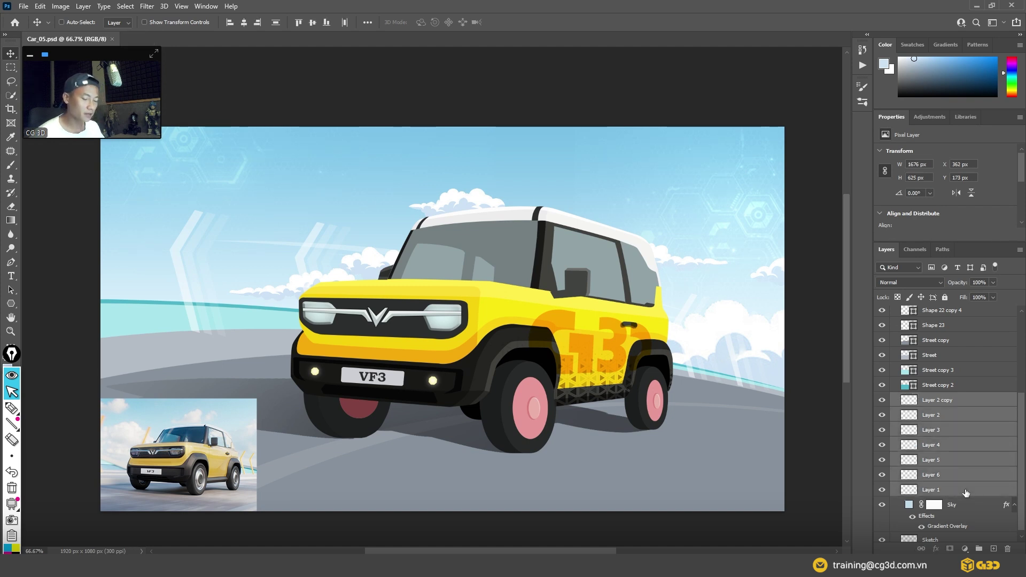
key(ctrl+e)
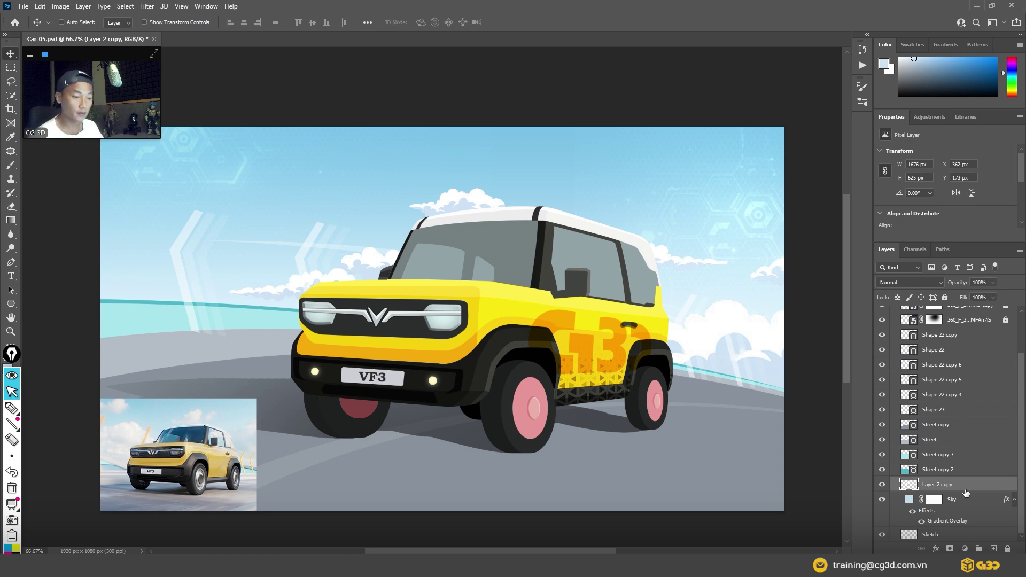
drag(620, 214, 539, 160)
key(ctrl+z)
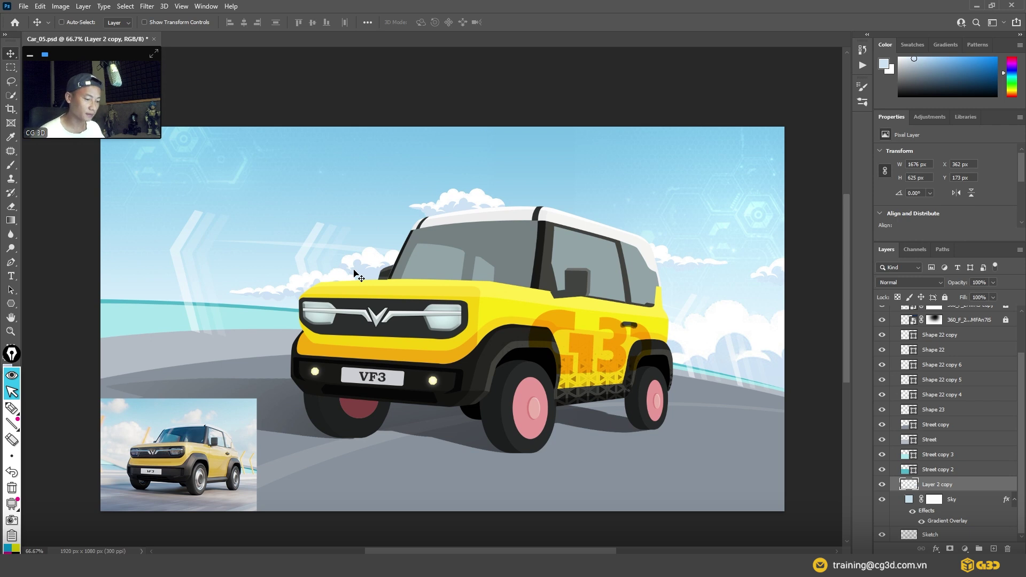
ctrl+click(358, 275)
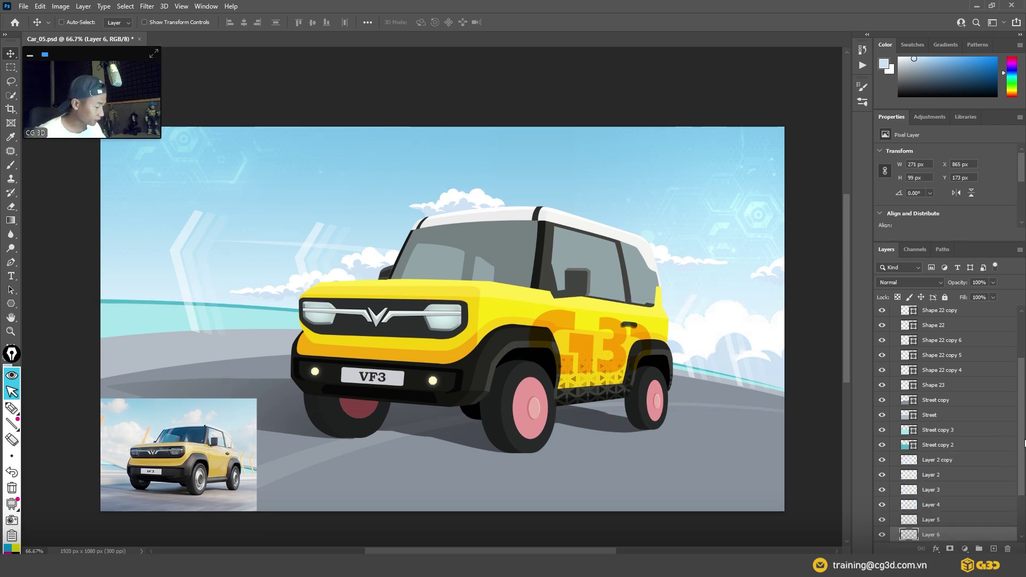
scroll(993, 470, down, 3)
click(953, 398)
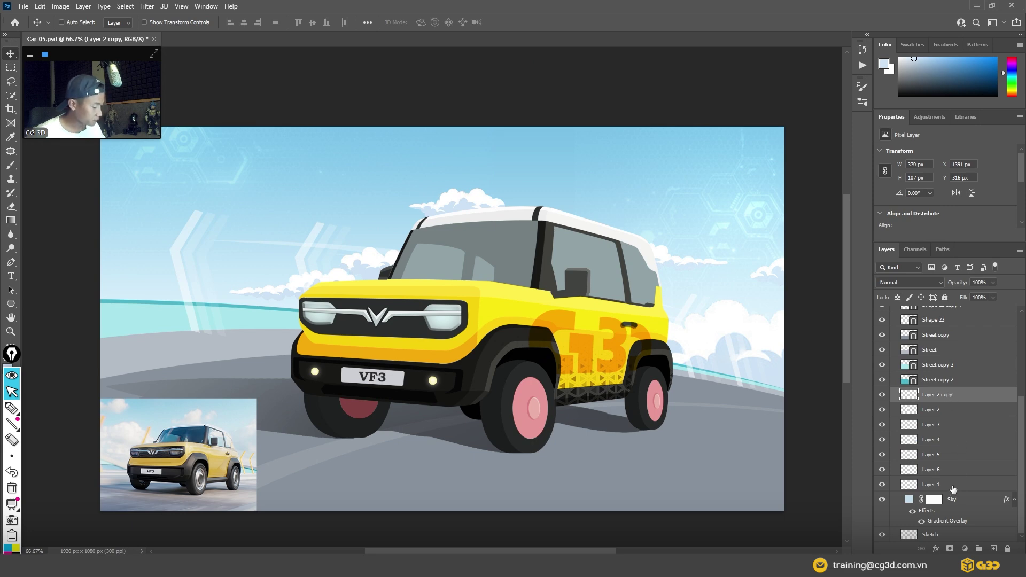
shift+click(953, 488)
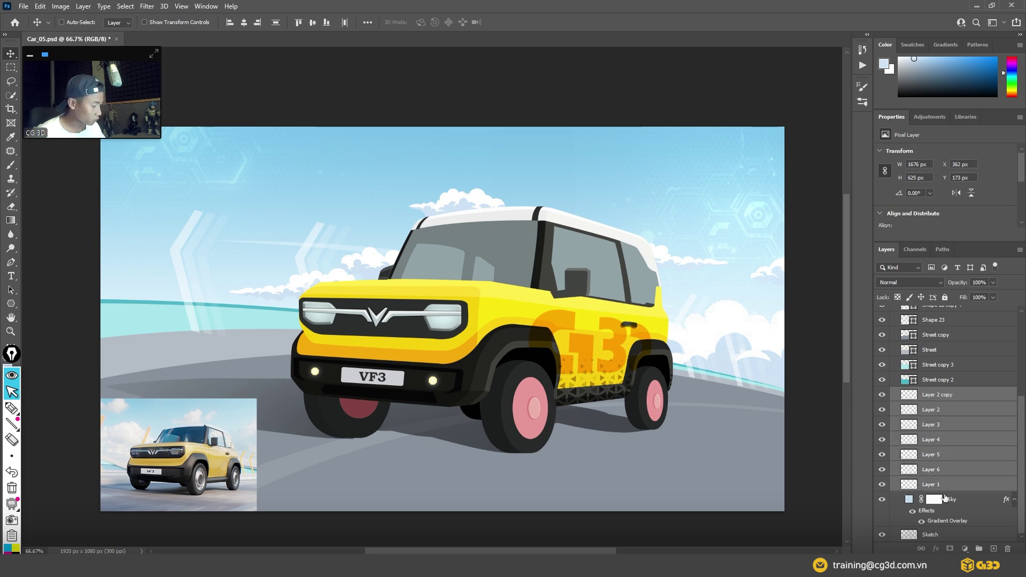
Convert the selected cloud layers to a smart object and rename it 'Cloud'
right_click(961, 468)
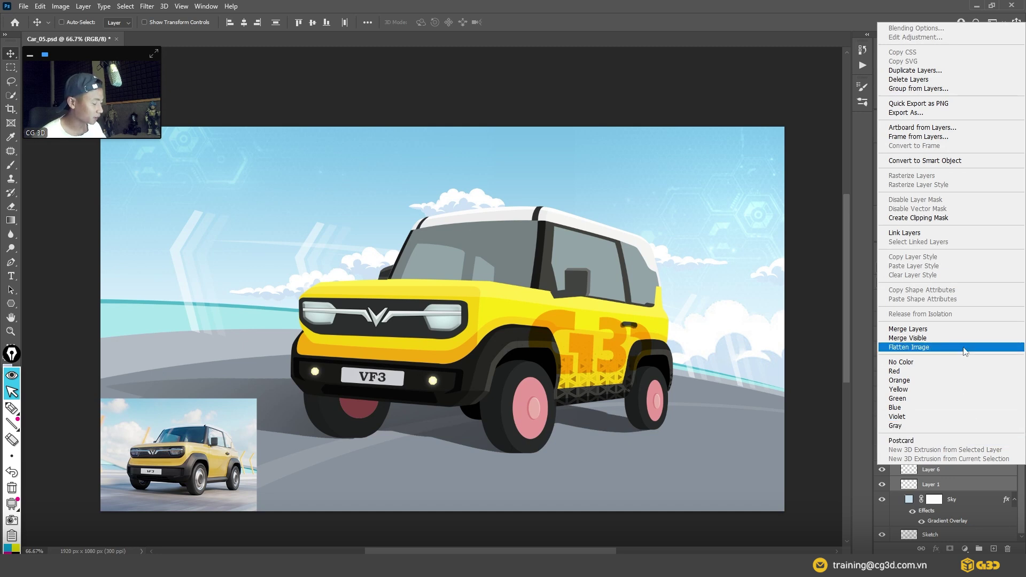
click(933, 161)
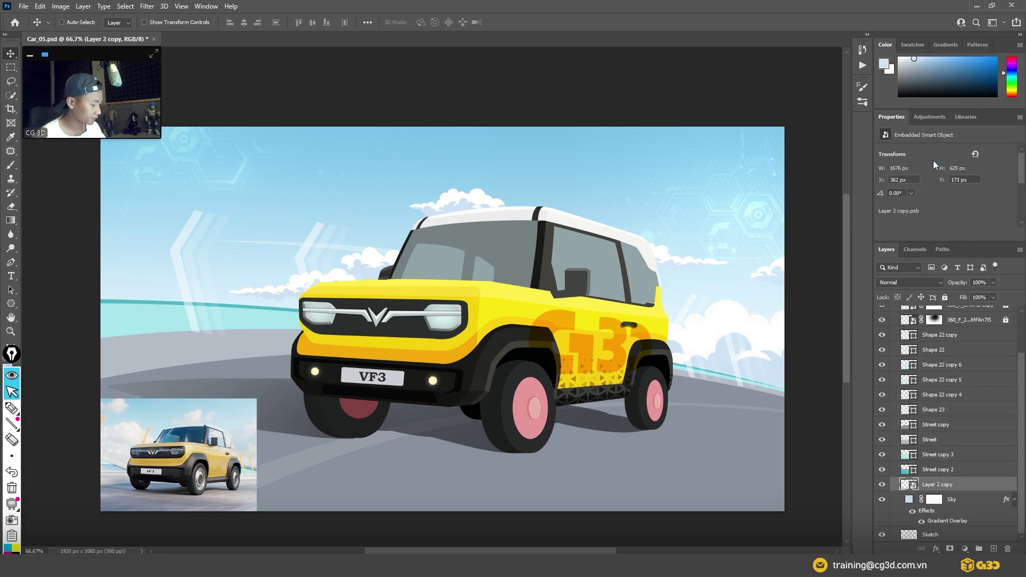
click(882, 485)
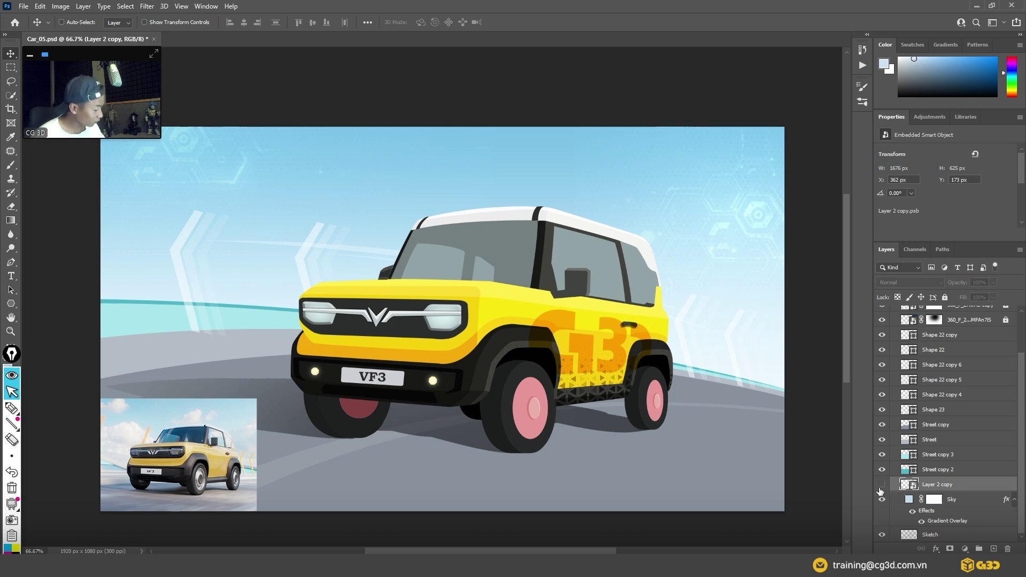
click(882, 485)
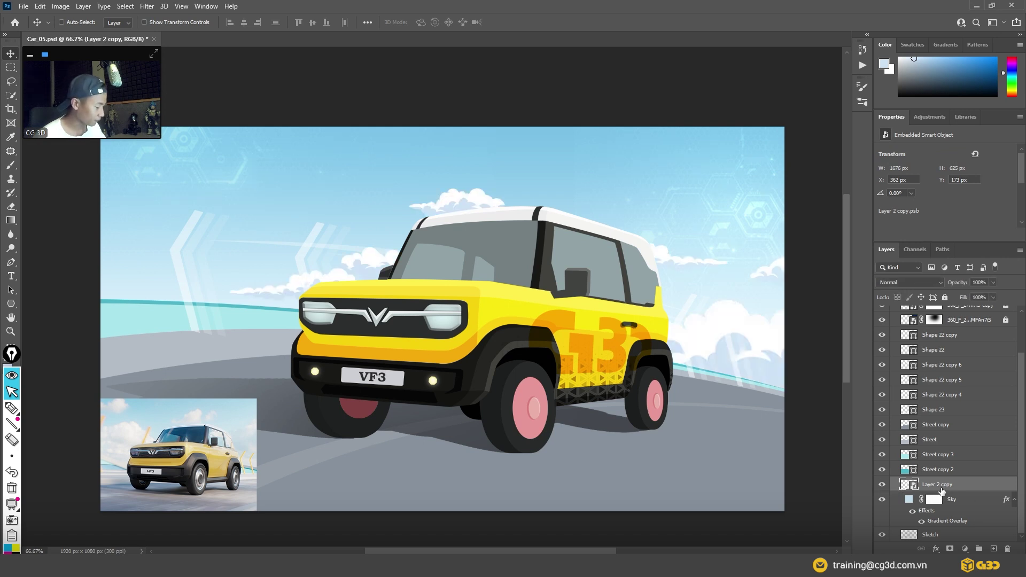
double_click(939, 485)
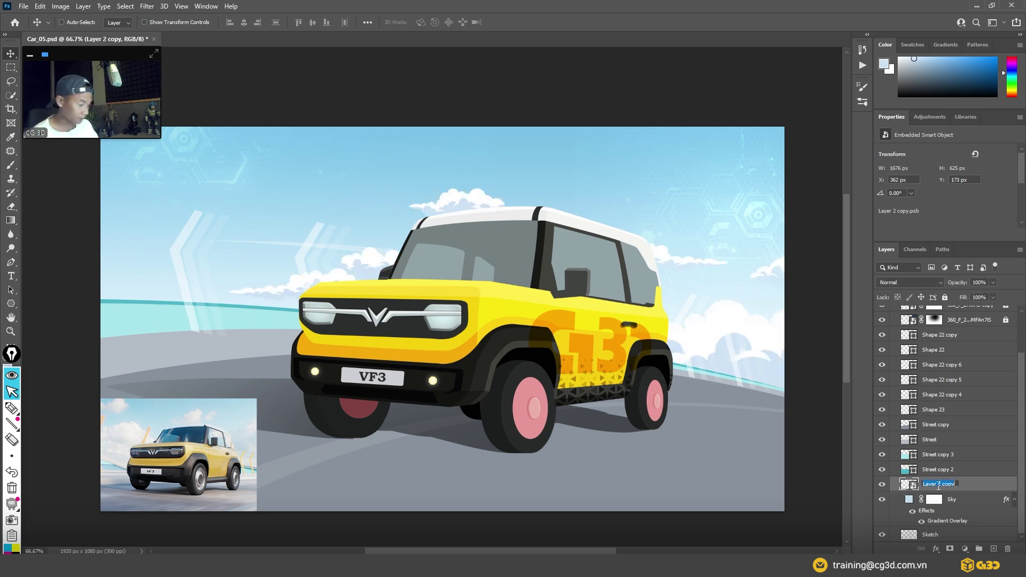
text(Cloud)
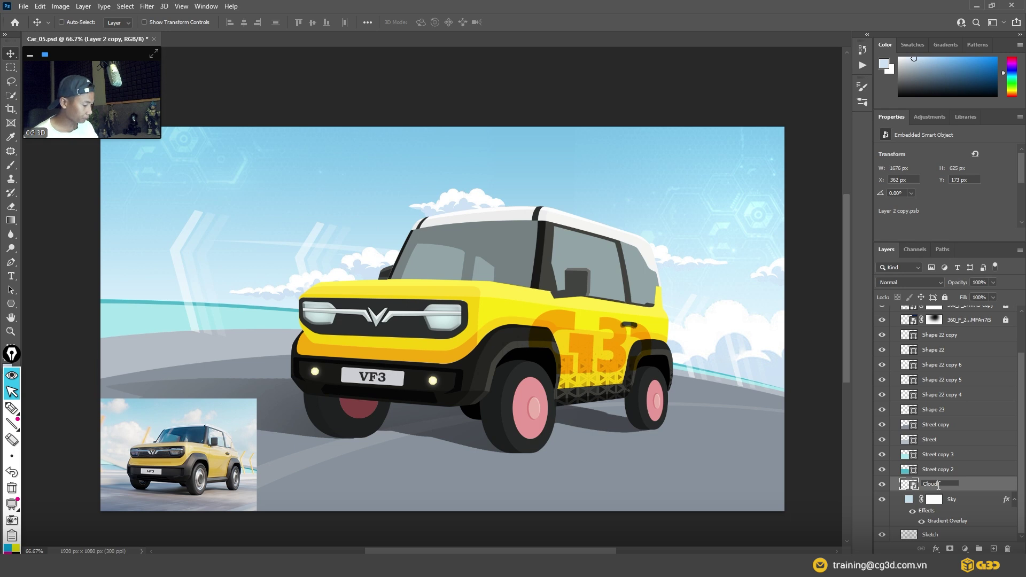
key(Return)
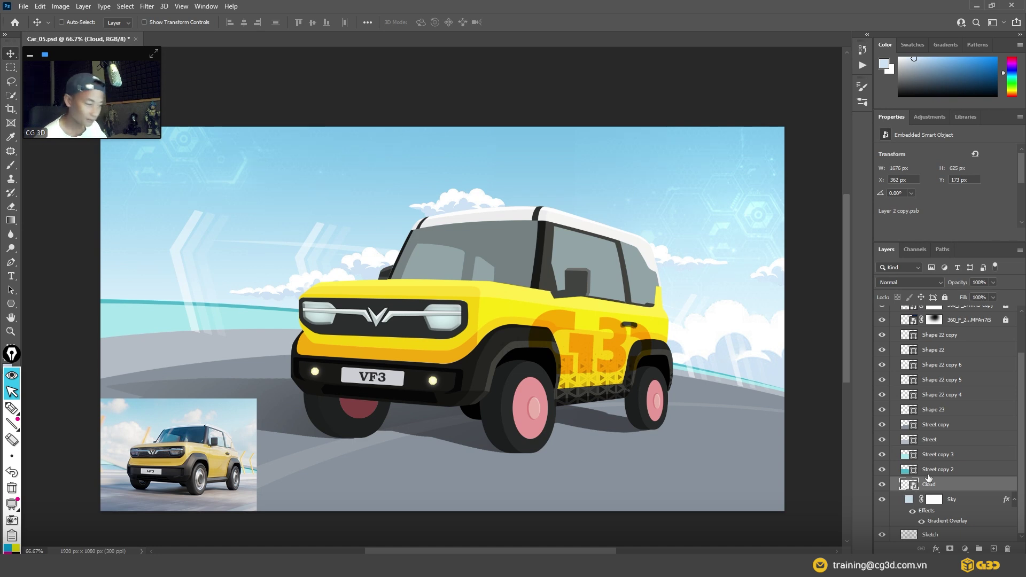
Toggle the VF3 reference photo off and on to compare the scene
scroll(909, 483, up, 3)
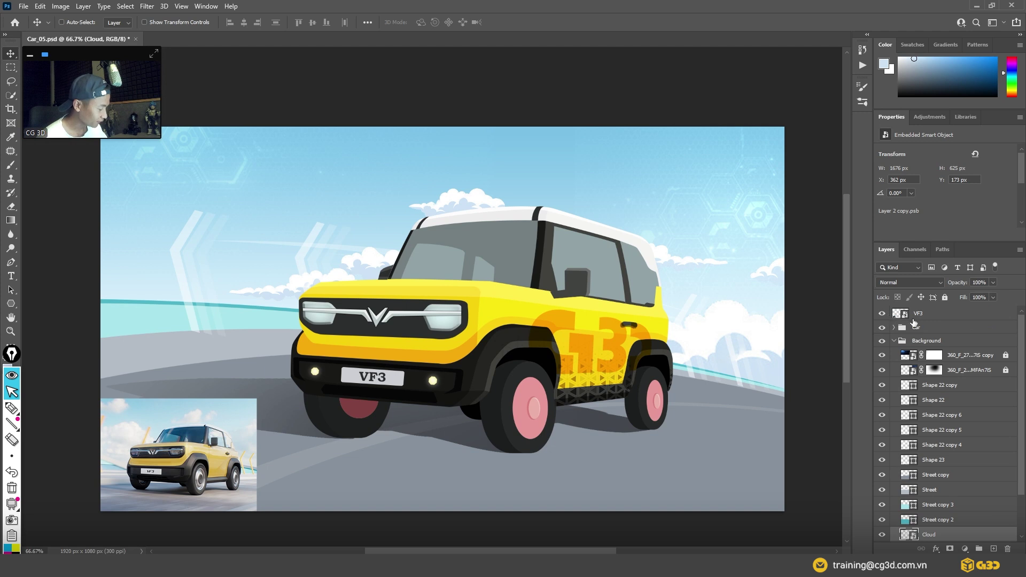
click(882, 313)
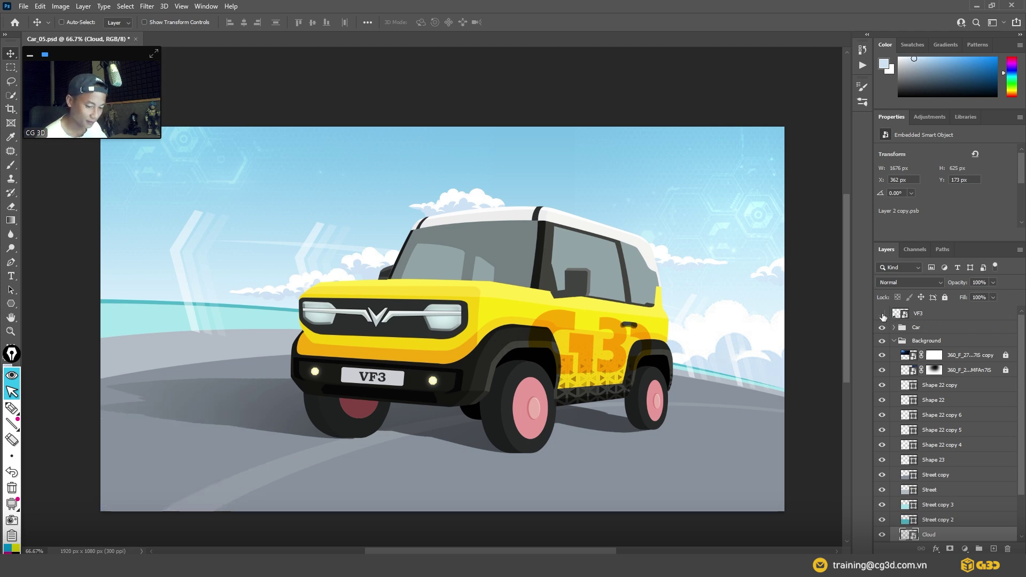
click(881, 314)
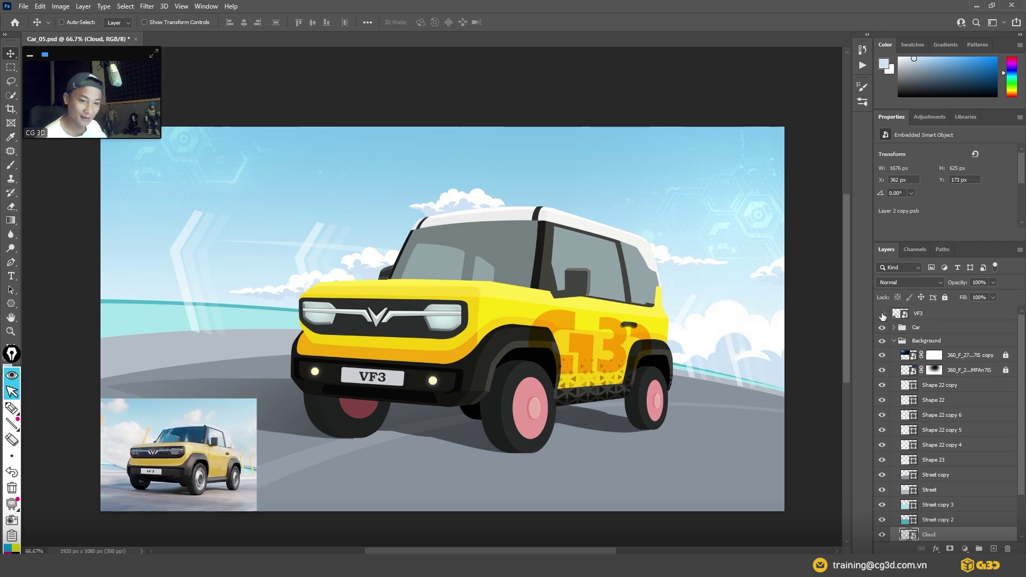
click(881, 314)
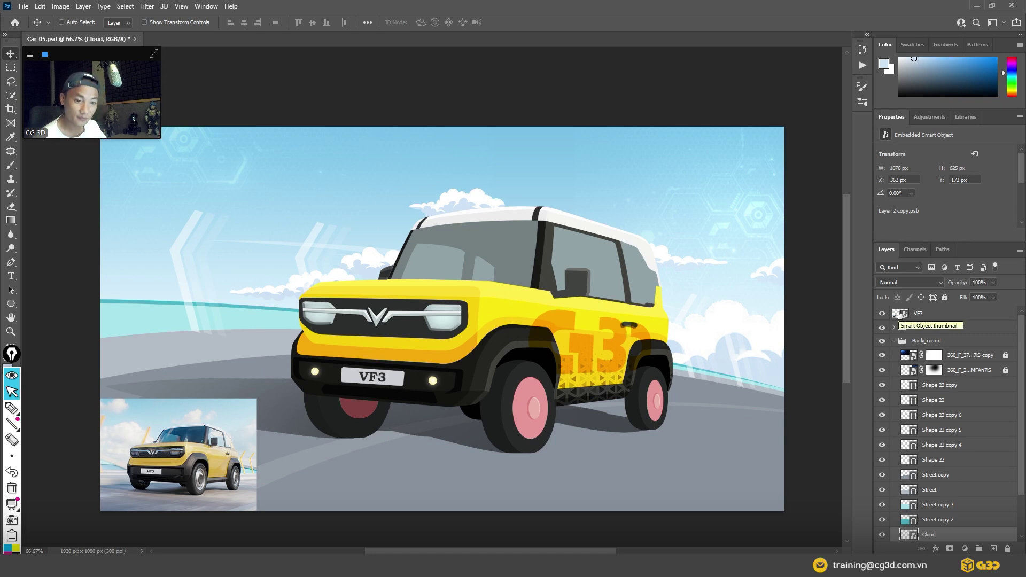
scroll(913, 407, down, 2)
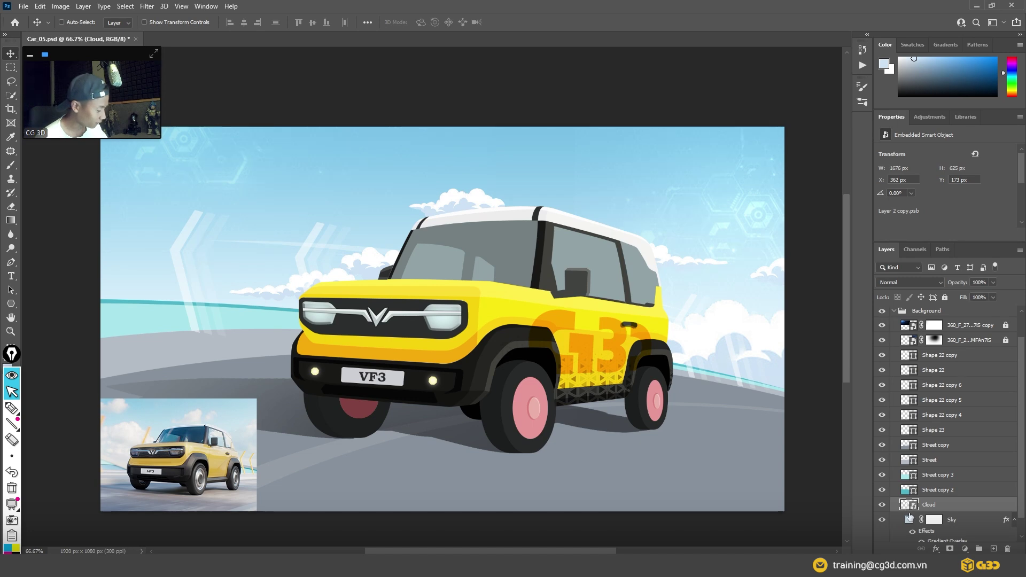
Inside the Cloud smart object, duplicate the Layer 6 cloud lower right and save
double_click(905, 505)
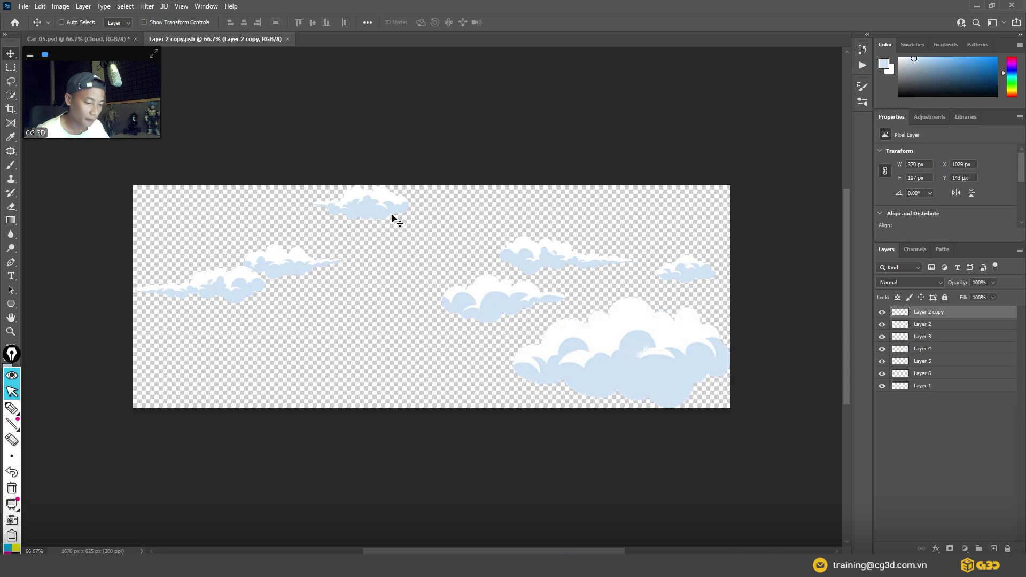
ctrl+click(374, 205)
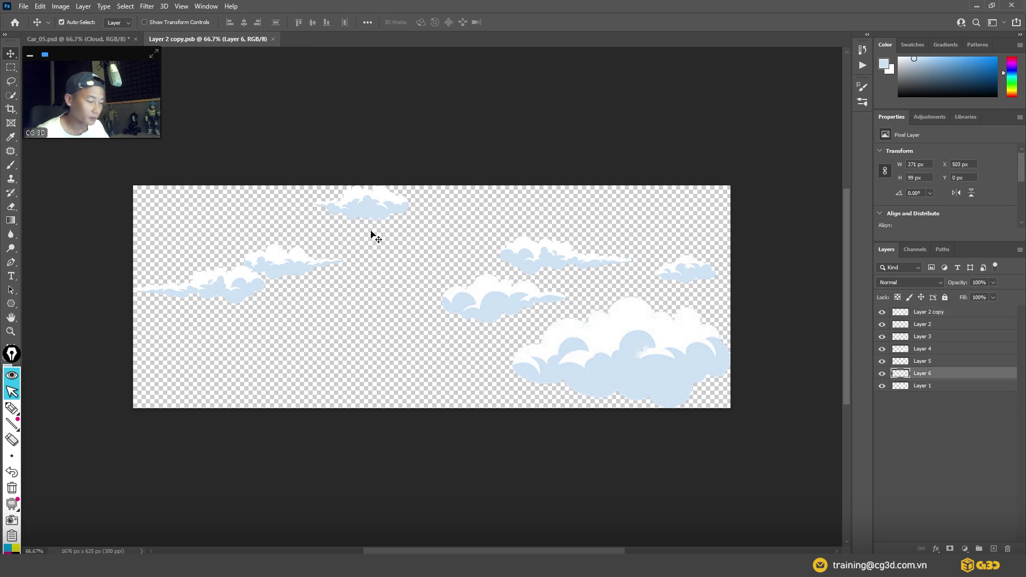
drag(365, 215, 491, 249)
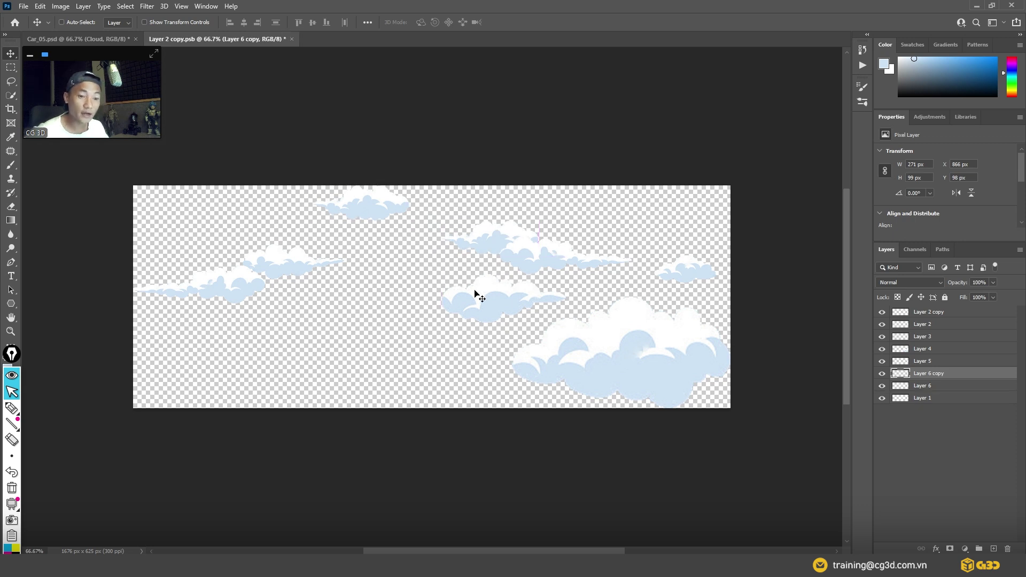
key(ctrl+s)
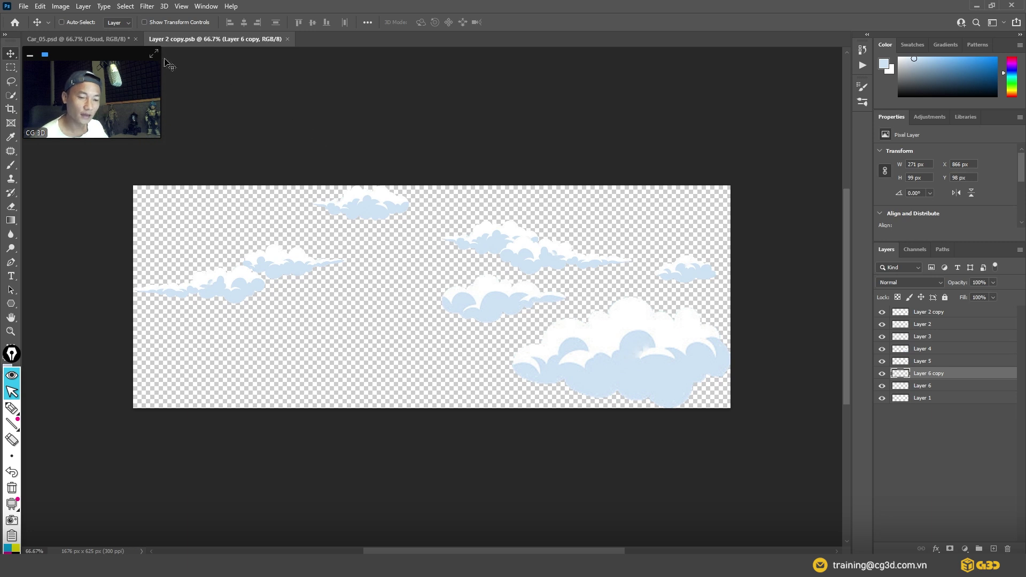
click(111, 39)
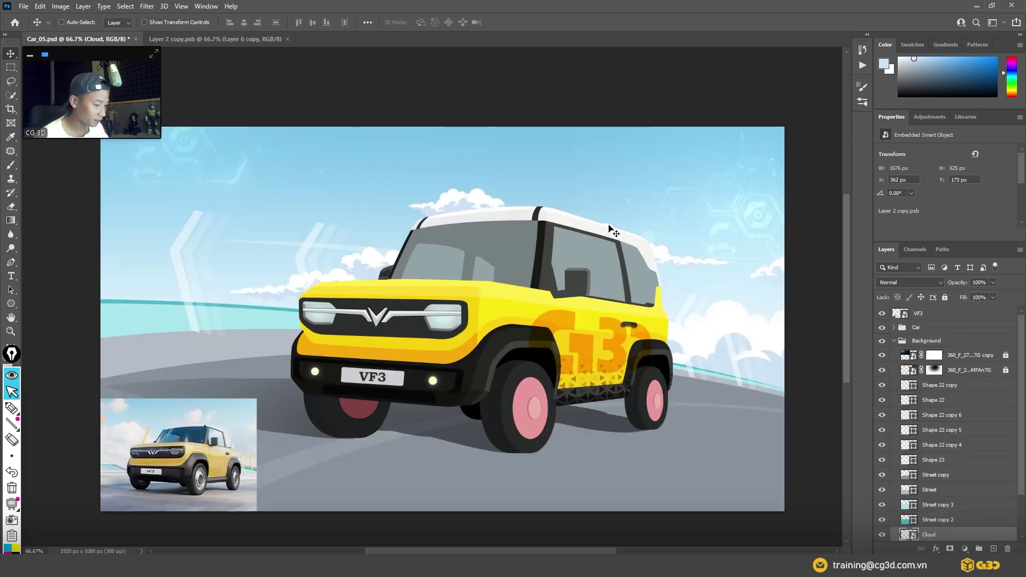
Nudge the copied cloud higher, save again, and return to Car_05.psd
click(194, 40)
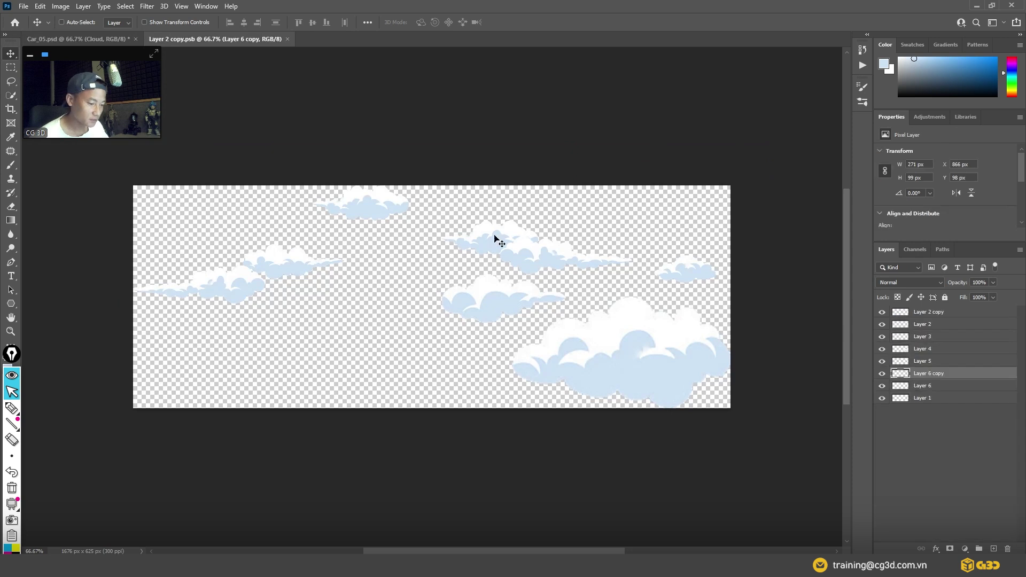
drag(496, 236, 506, 228)
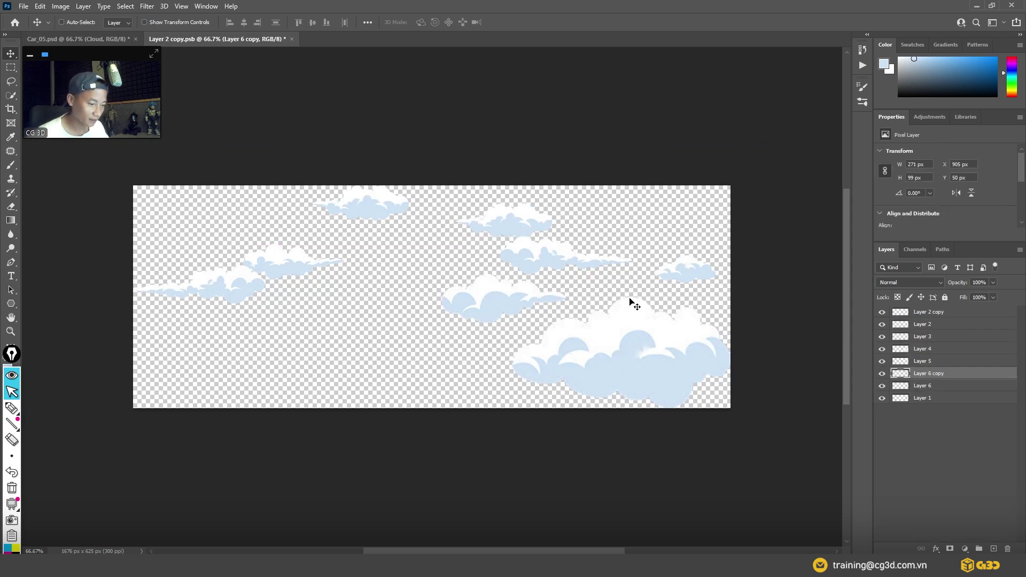
key(ctrl+s)
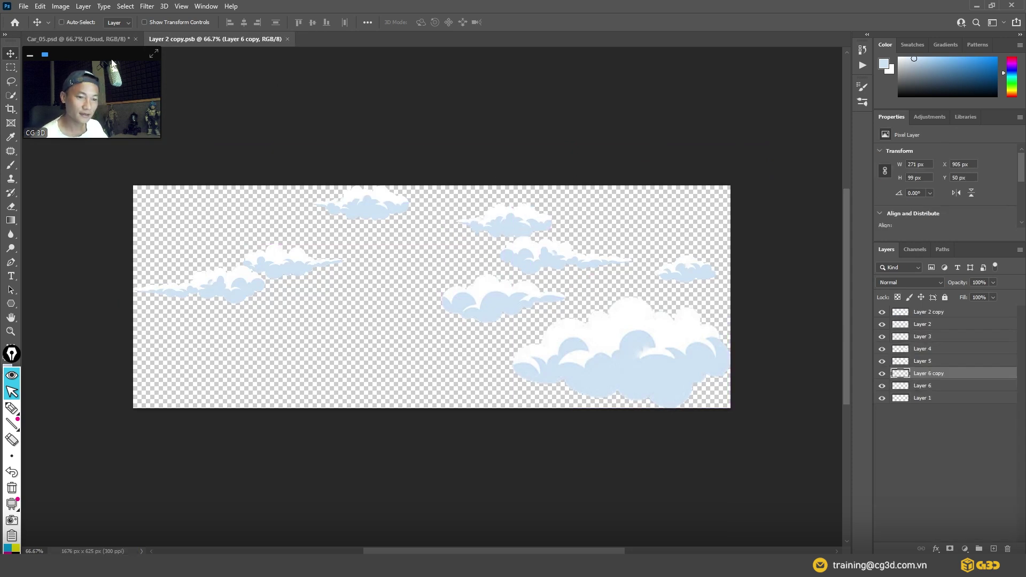
click(97, 38)
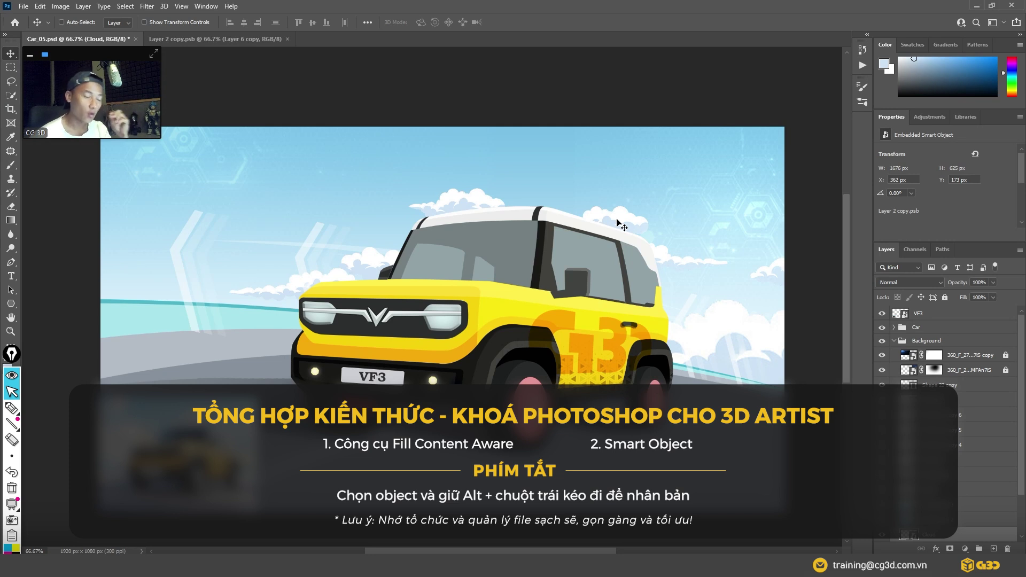
Collapse the Background group and leave no layer selected
click(894, 343)
click(940, 406)
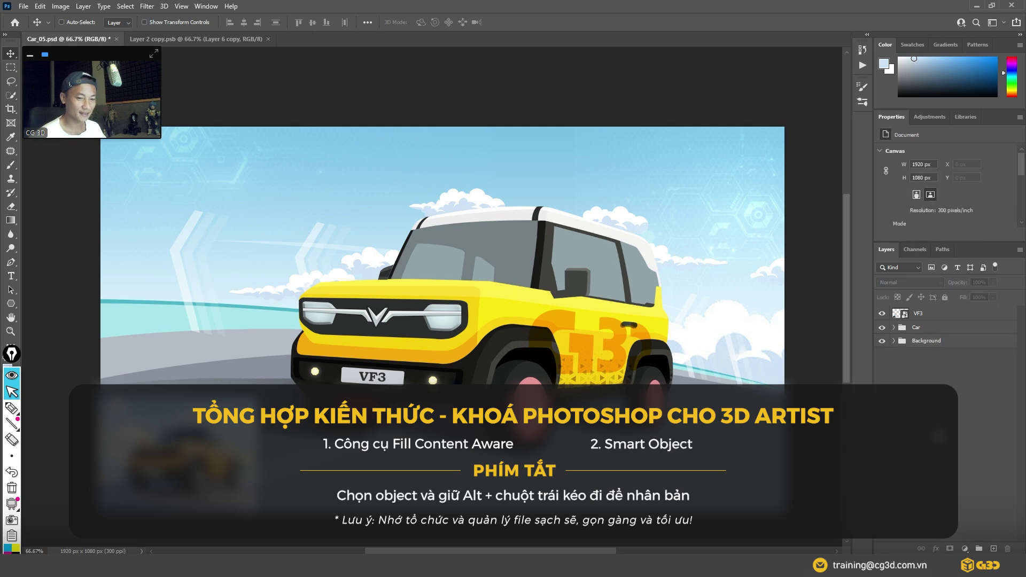